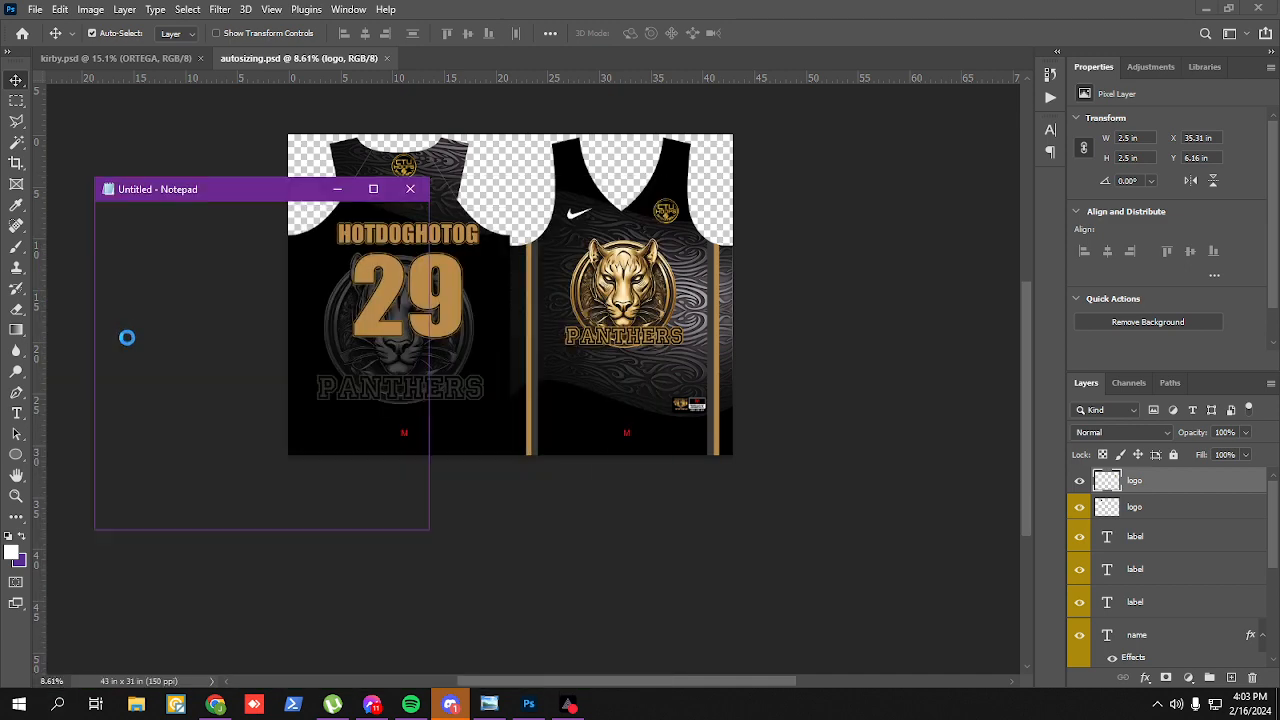
# Step: Minimize the empty Notepad window and examine the jersey layout in Photoshop, including the back logo and the number
pyautogui.click(373, 189)
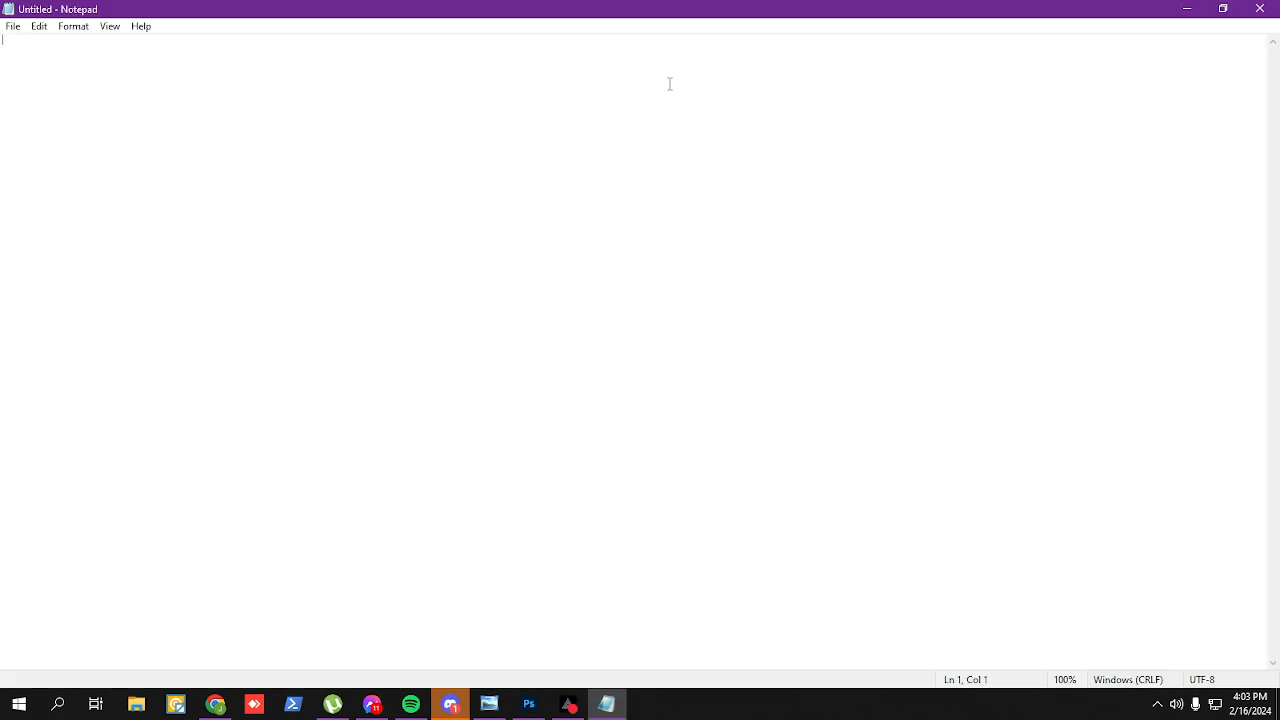
pyautogui.click(1197, 8)
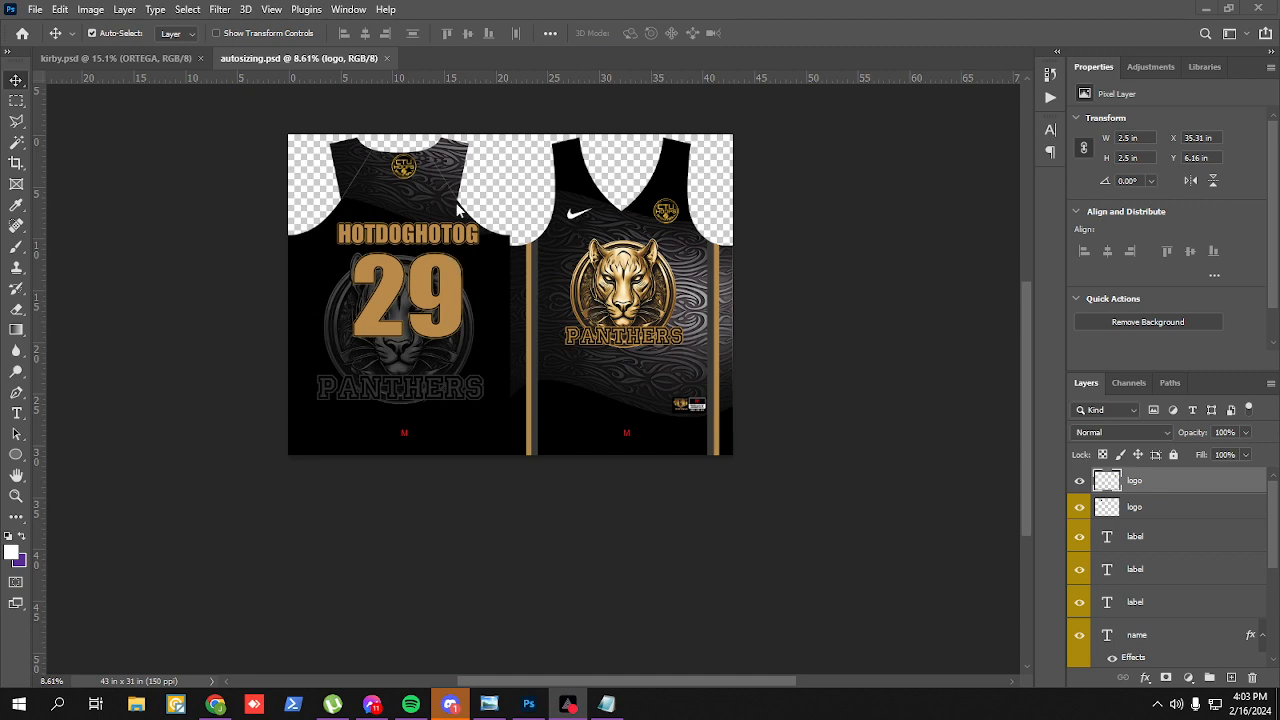
pyautogui.scroll(4, 451, 169)
pyautogui.scroll(8, 448, 230)
pyautogui.scroll(-3, 442, 305)
pyautogui.scroll(3, 449, 328)
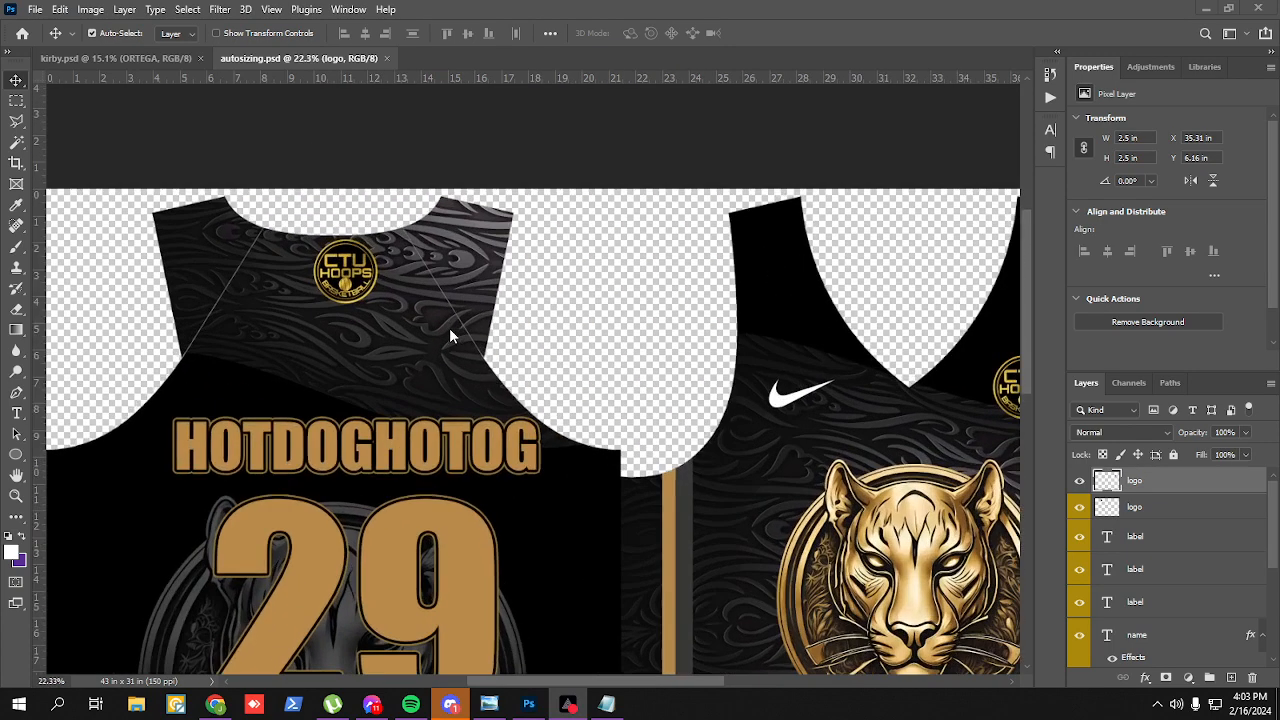
pyautogui.scroll(-4, 449, 328)
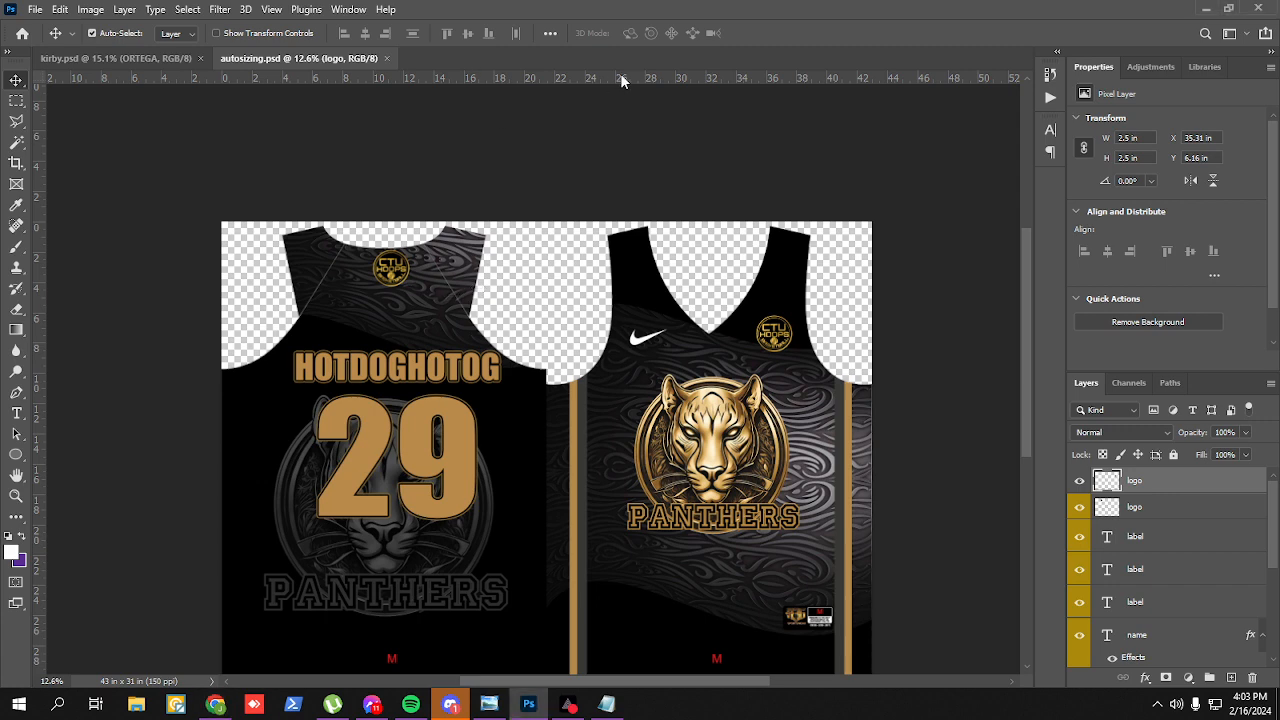
pyautogui.scroll(-2, 465, 355)
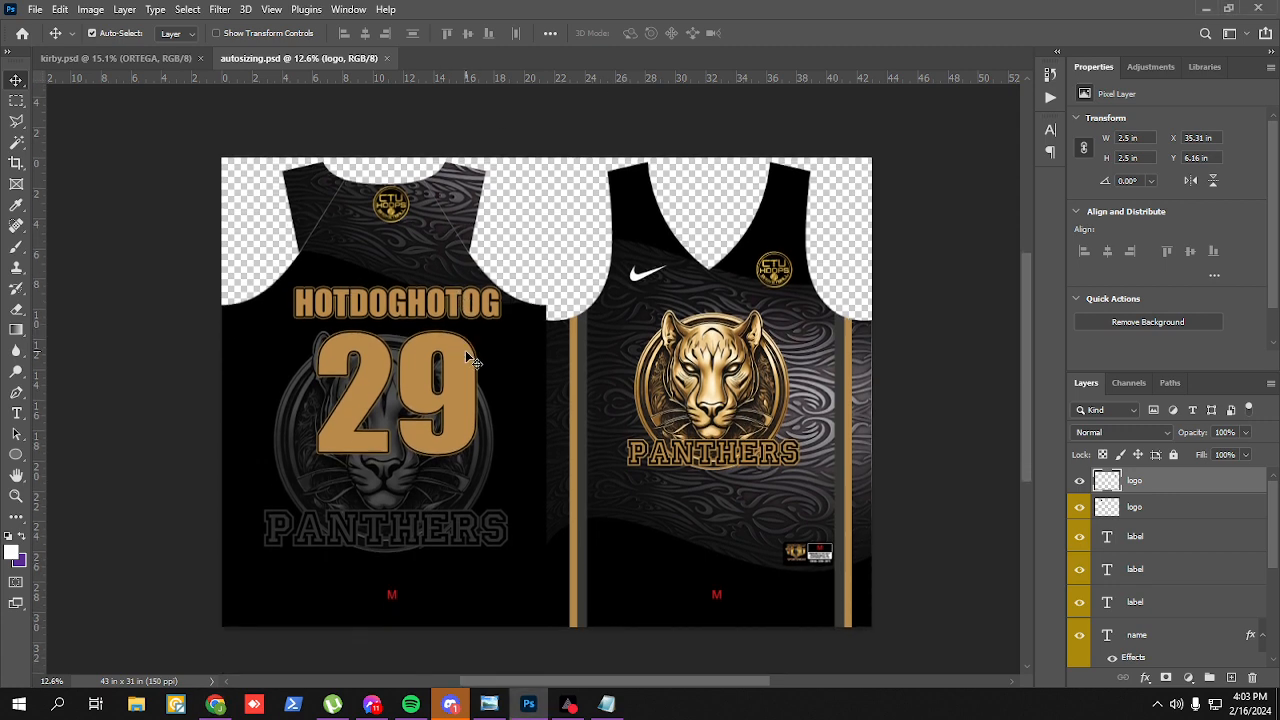
pyautogui.click(393, 211)
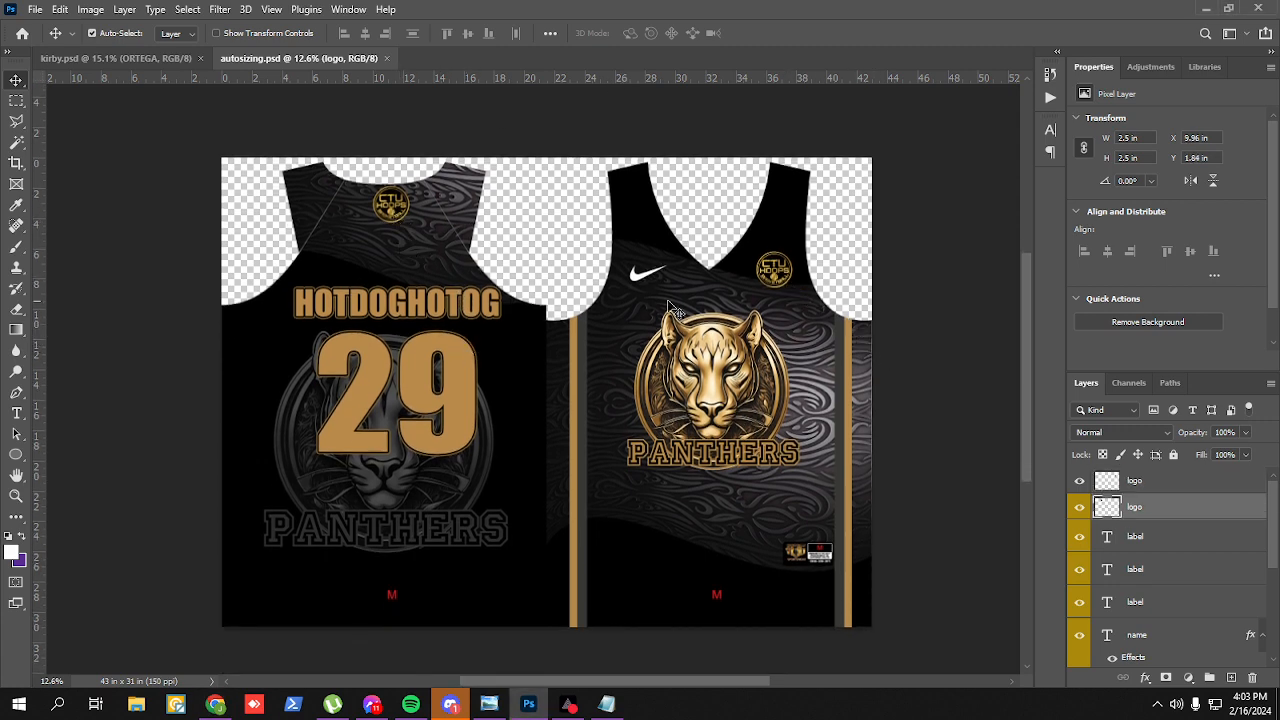
pyautogui.click(463, 416)
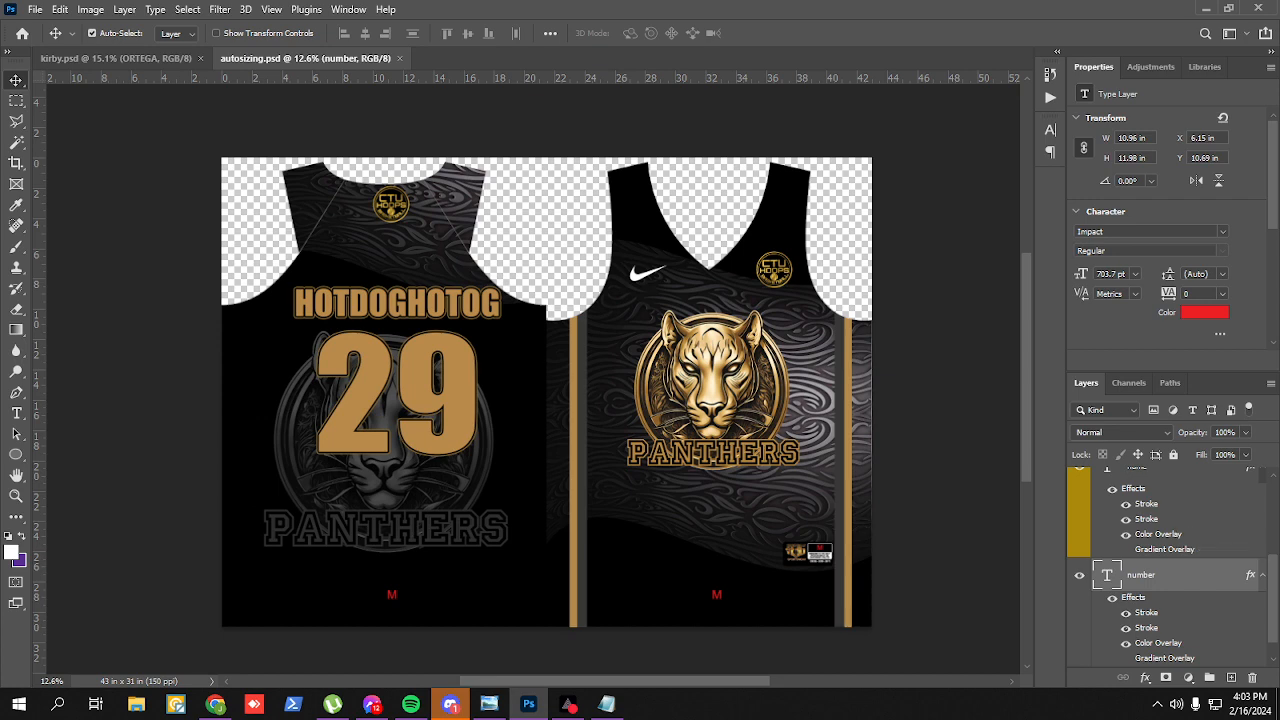
# Step: Close the Properties panel group so the layer list gets the full height
pyautogui.hotkey('alt', 'Tab')
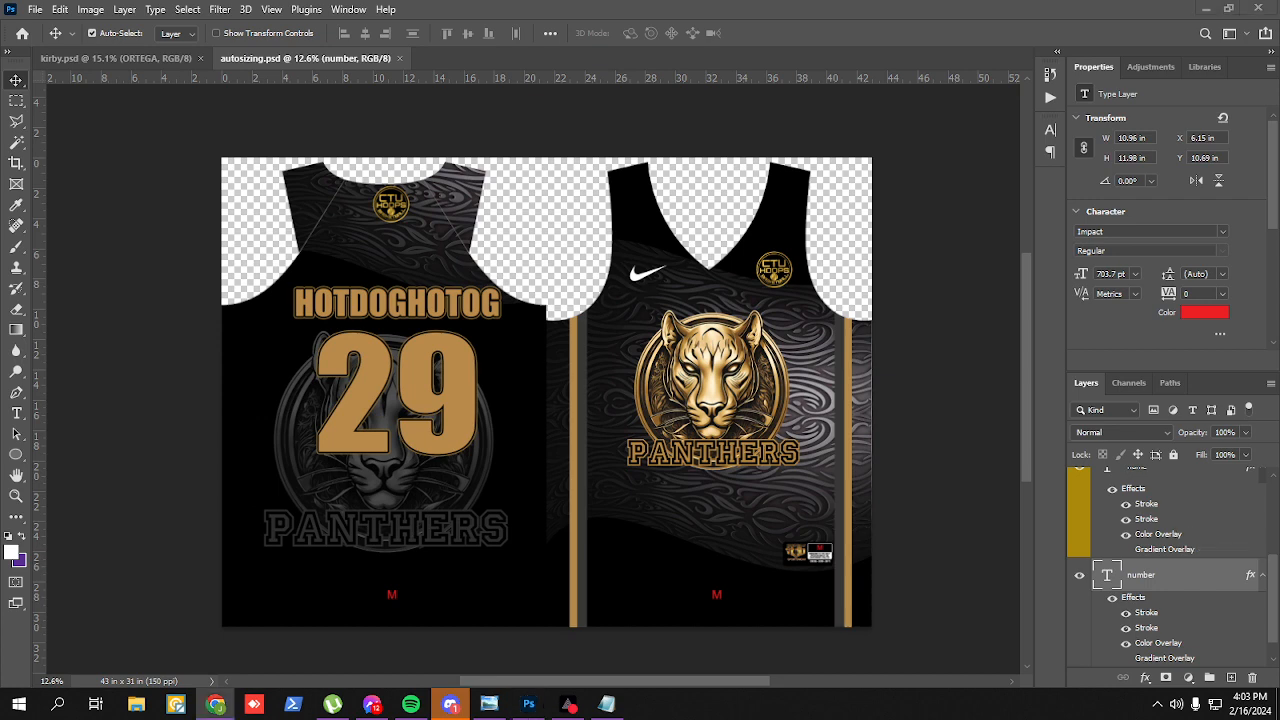
pyautogui.click(1270, 67)
pyautogui.click(1150, 98)
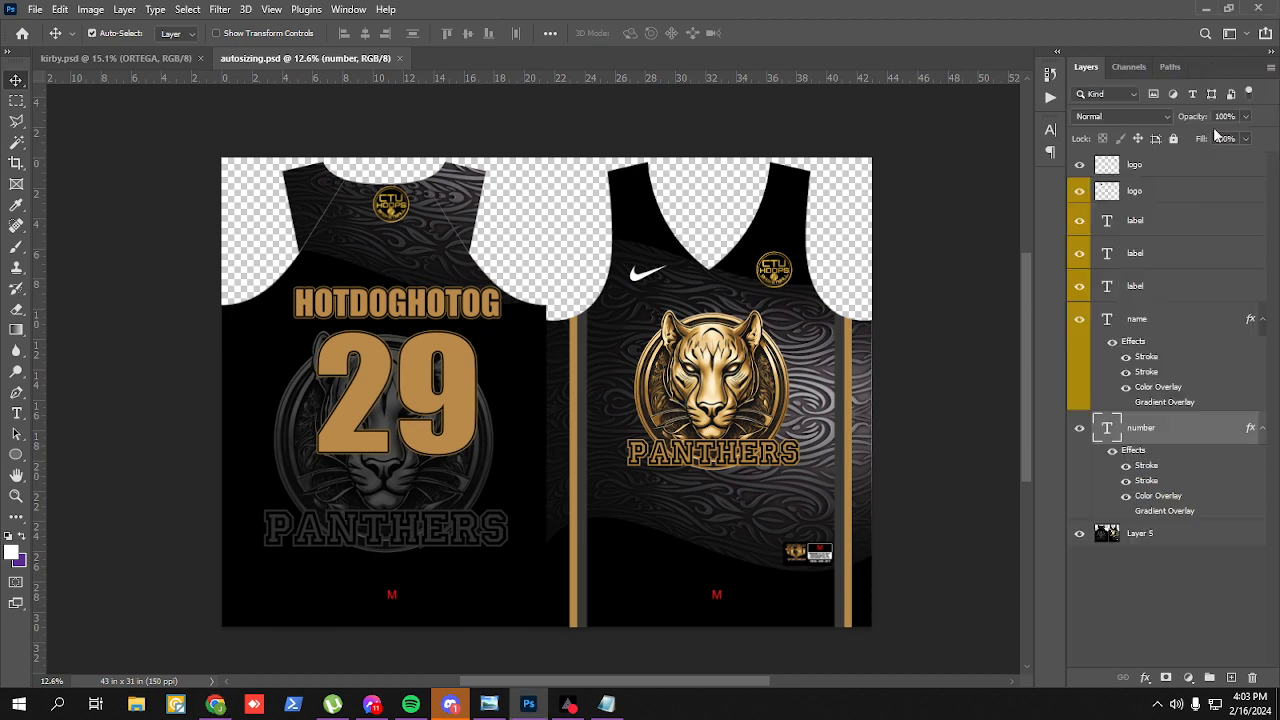
# Step: Examine the jersey's layer structure from Layer 5 through the number, name, label and two logo layers
pyautogui.click(1160, 176)
pyautogui.keyDown('shift'); pyautogui.click(1178, 434); pyautogui.keyUp('shift')
pyautogui.click(1148, 536)
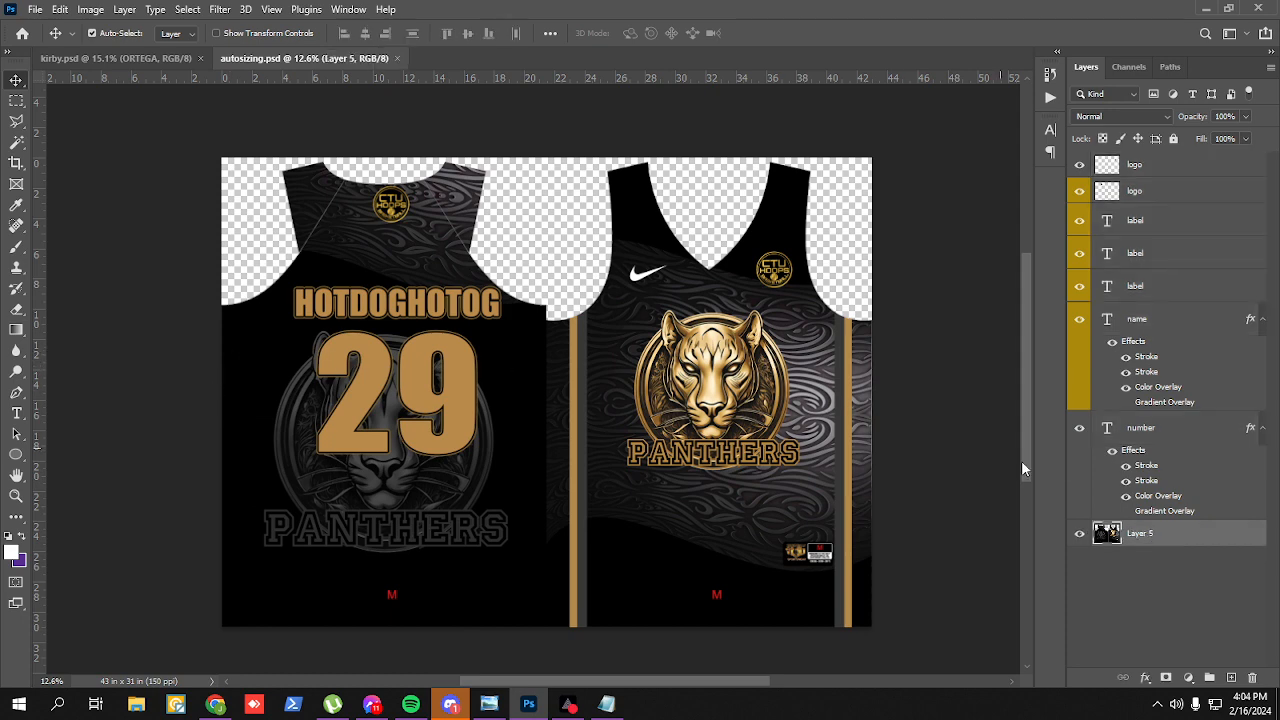
pyautogui.click(1151, 436)
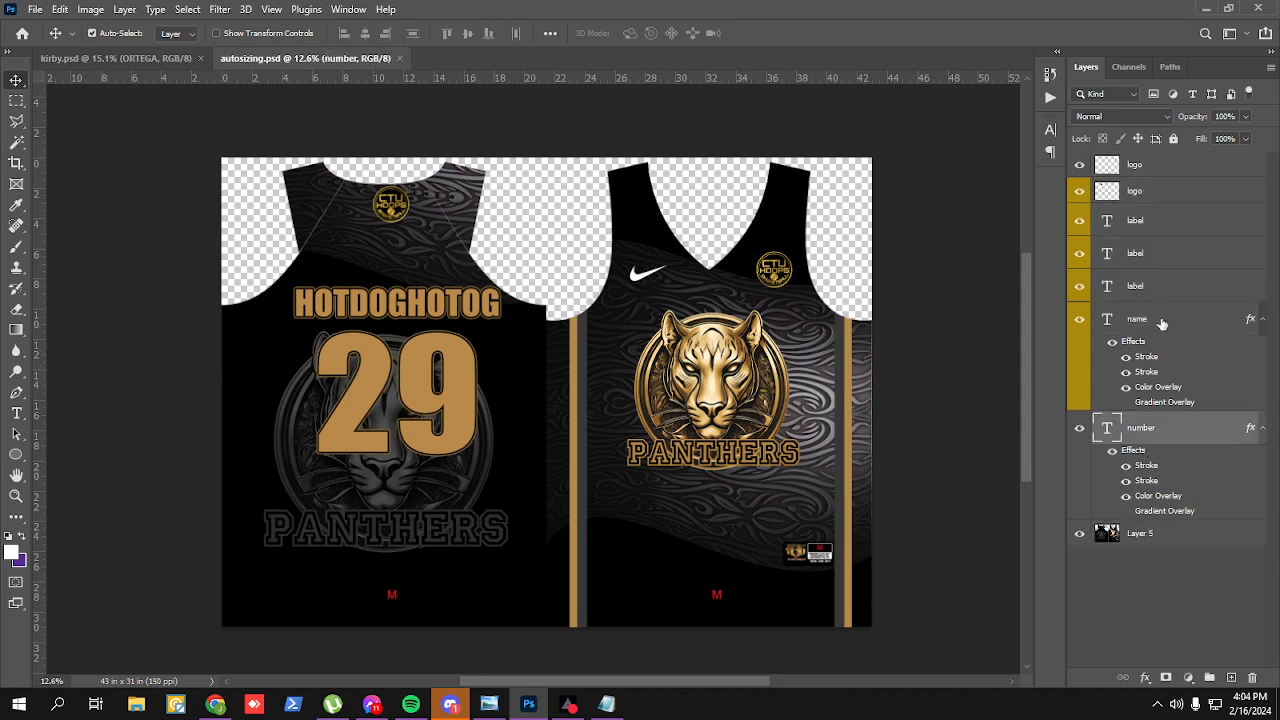
pyautogui.click(1158, 328)
pyautogui.click(1167, 288)
pyautogui.click(1168, 257)
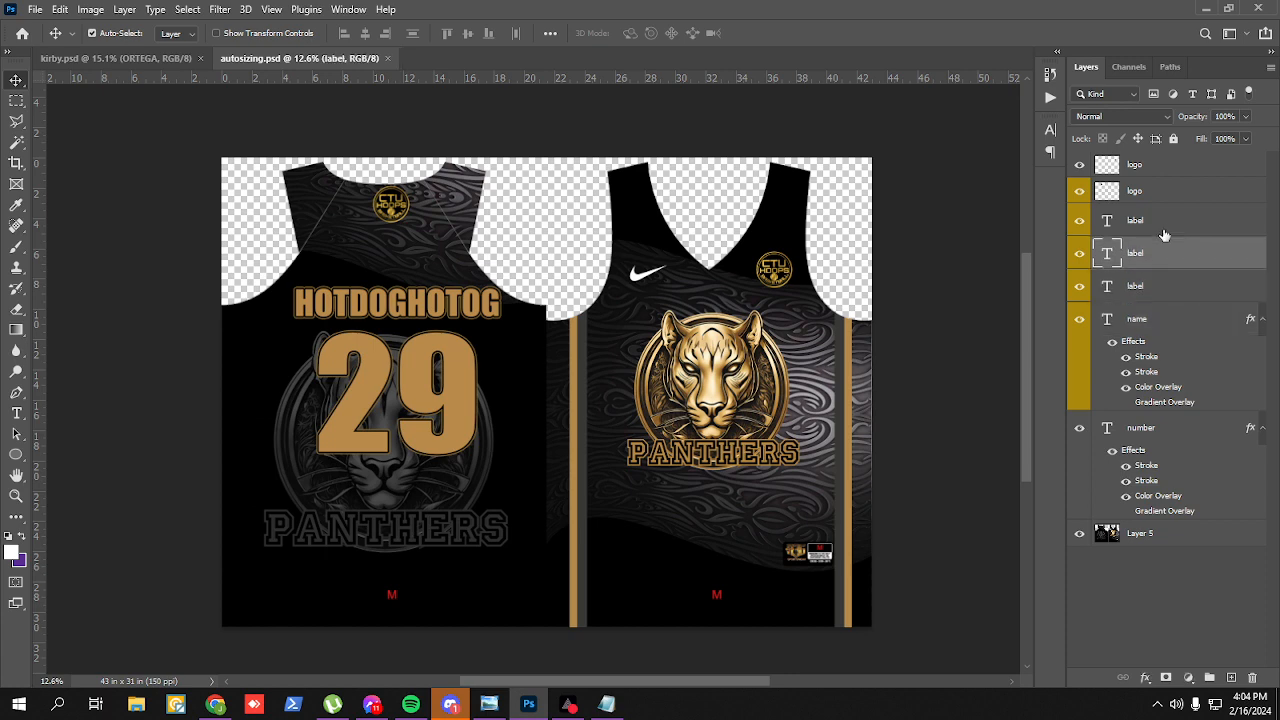
pyautogui.click(1163, 222)
pyautogui.click(1163, 195)
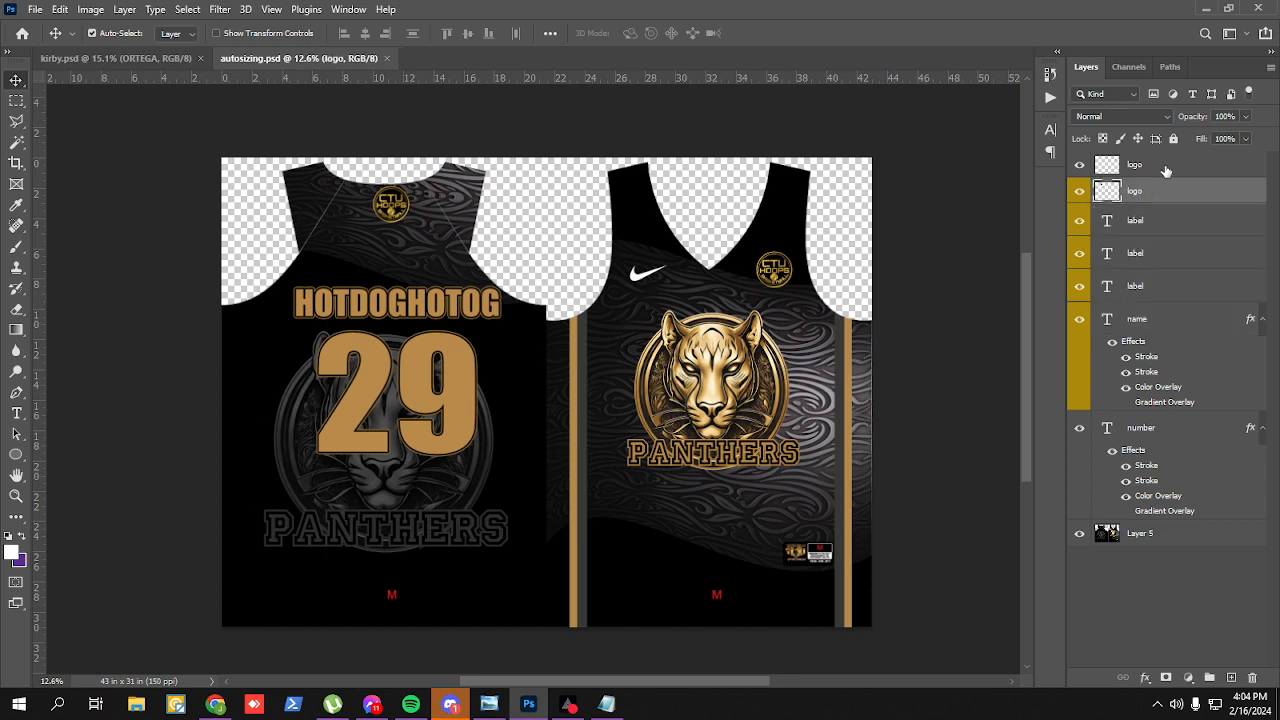
pyautogui.click(1166, 170)
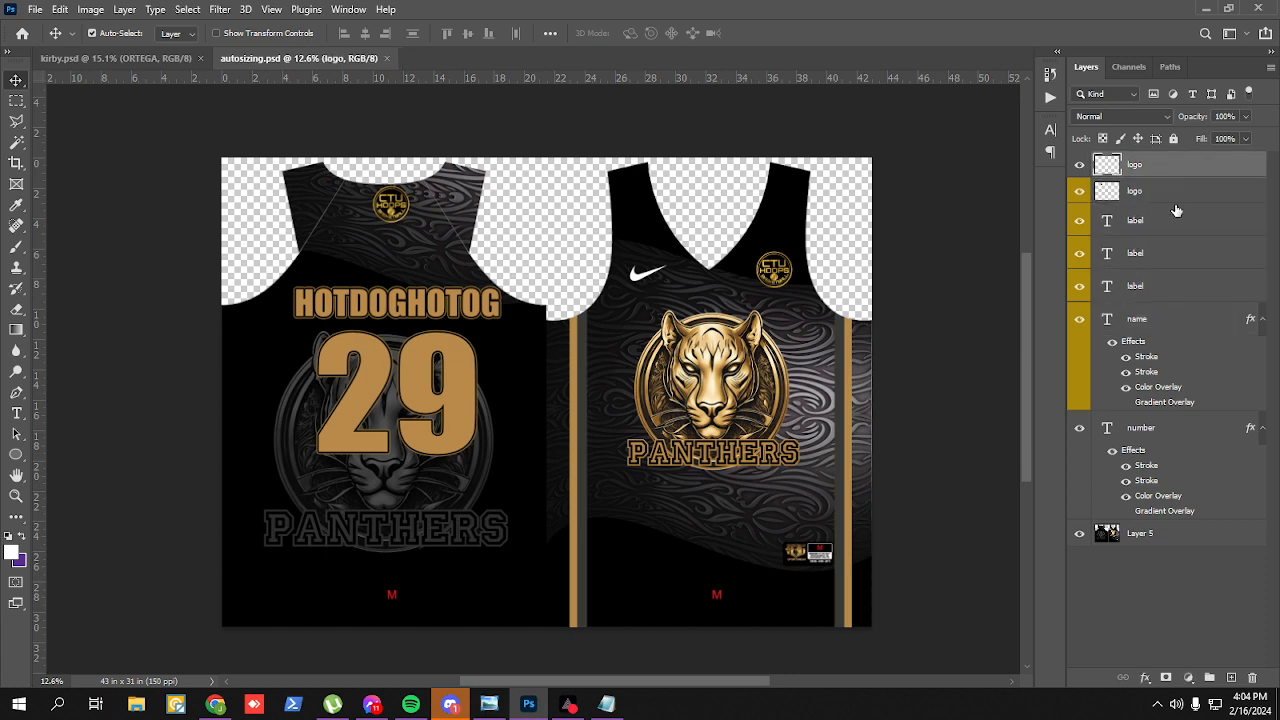
pyautogui.click(1166, 194)
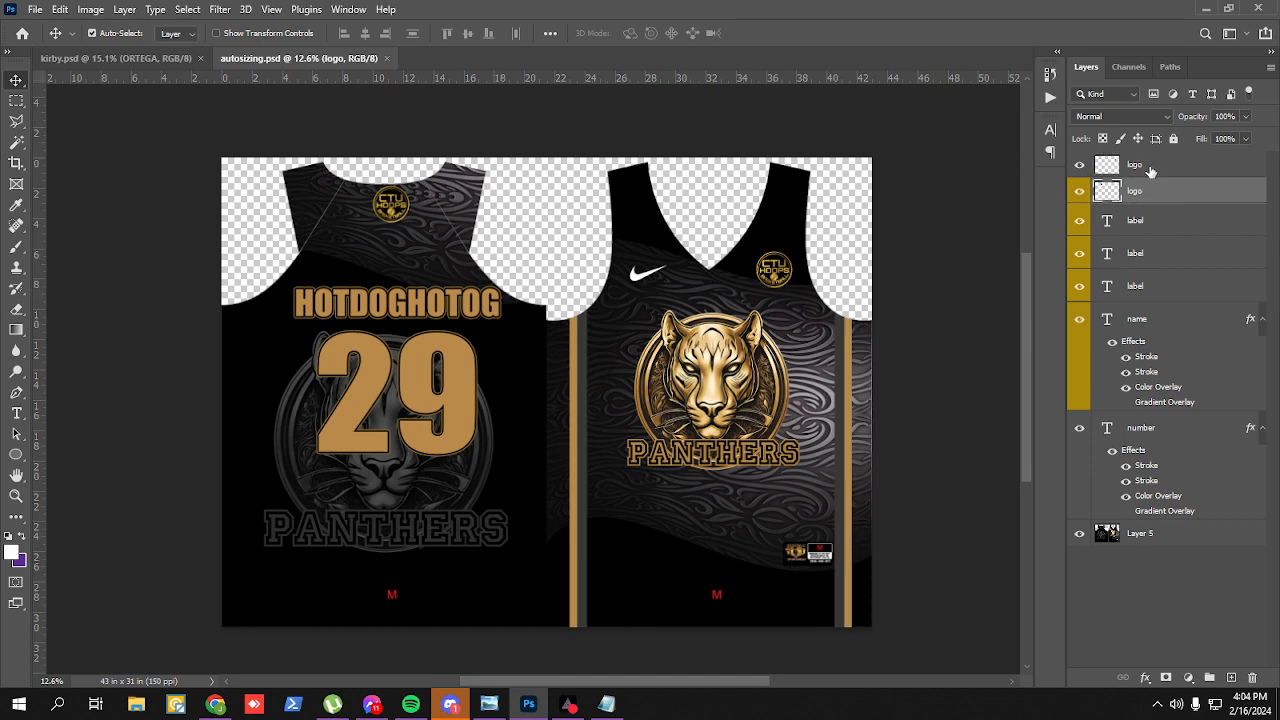
pyautogui.click(1151, 171)
pyautogui.click(1154, 199)
pyautogui.click(1153, 173)
pyautogui.click(1151, 195)
pyautogui.click(1153, 171)
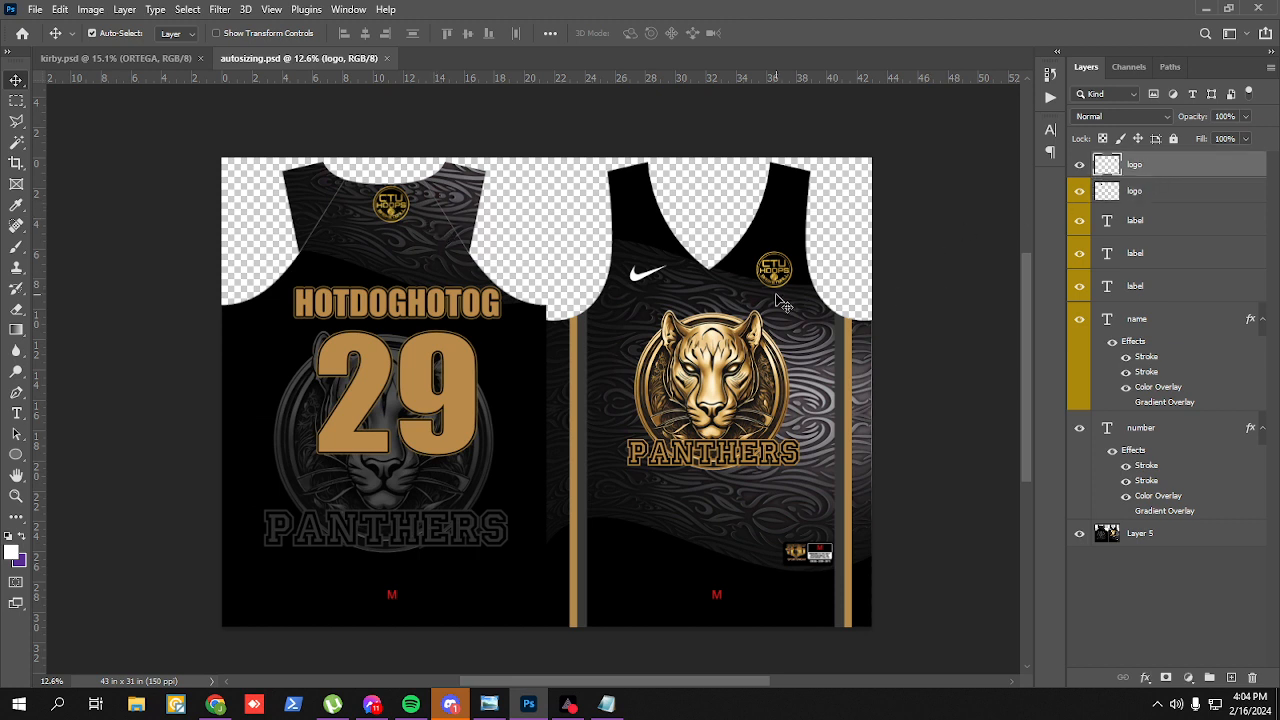
# Step: Move the CTU Hoops logo on the jersey's back lower below the collar, to about Y 654 px
pyautogui.moveTo(398, 212); pyautogui.dragTo(389, 230)
pyautogui.click(1172, 541)
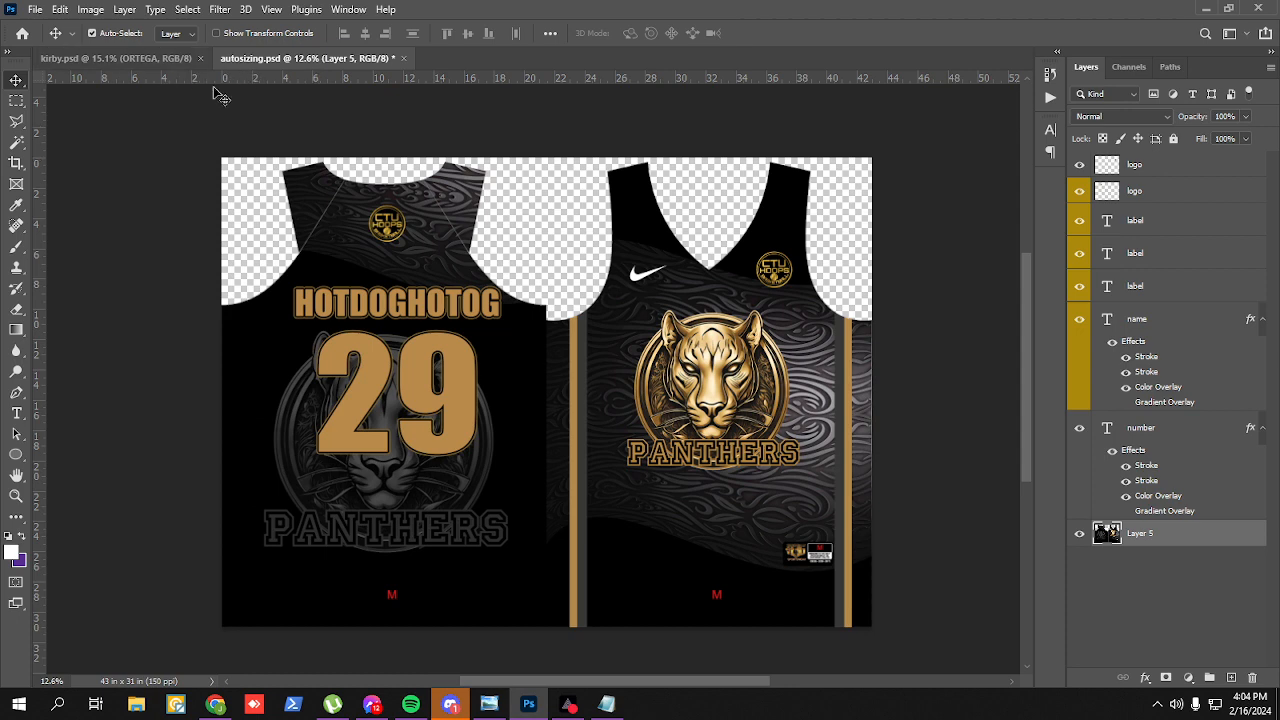
# Step: Replace the player name text on the jersey's back with SURNAME
pyautogui.click(447, 325)
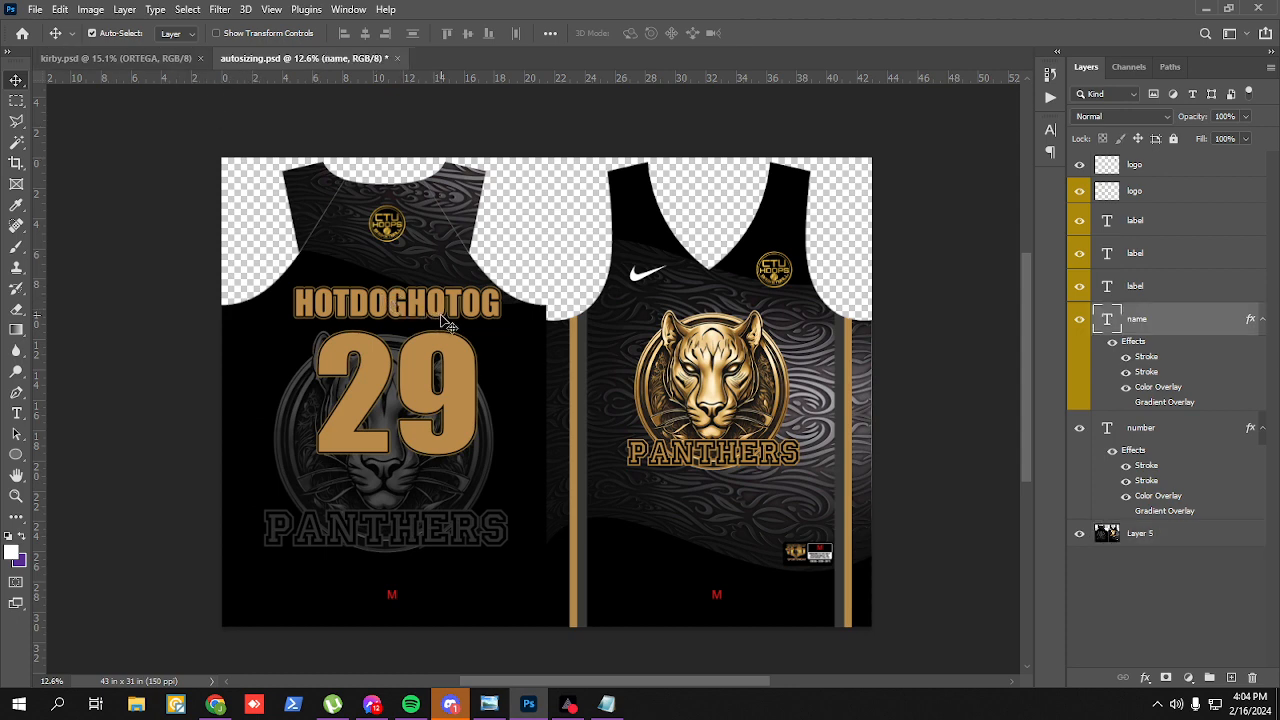
pyautogui.doubleClick(1108, 320)
pyautogui.write('SURNB')
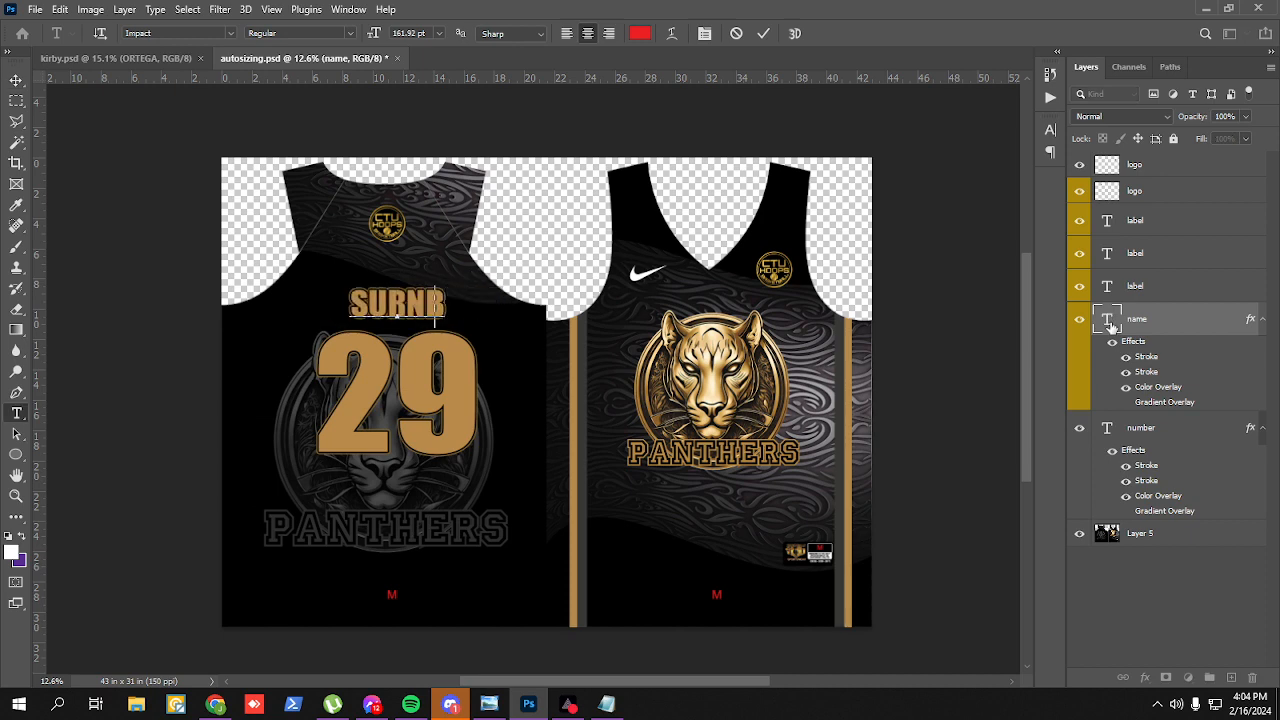
pyautogui.press('BackSpace')
pyautogui.write('AME')
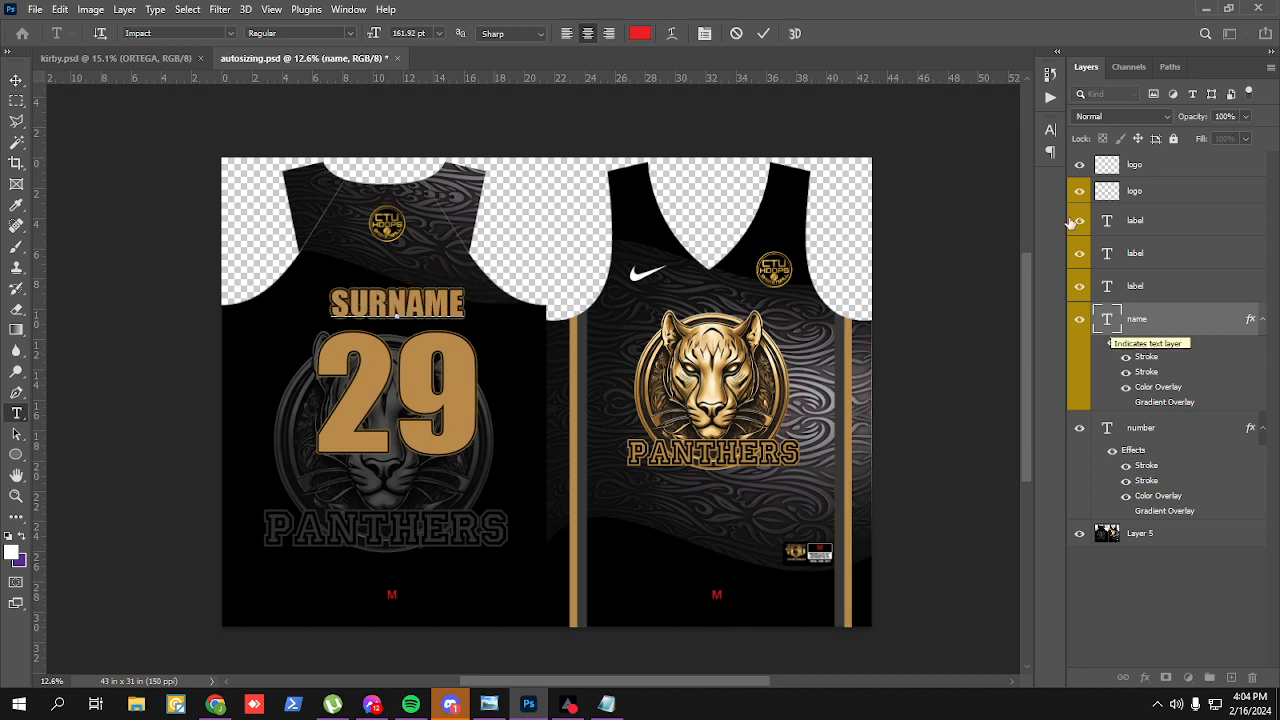
pyautogui.click(763, 33)
# Step: Shift the SURNAME text left to about X 1633 px, near the vertical center guide of the back
pyautogui.hotkey('ctrl', 't')
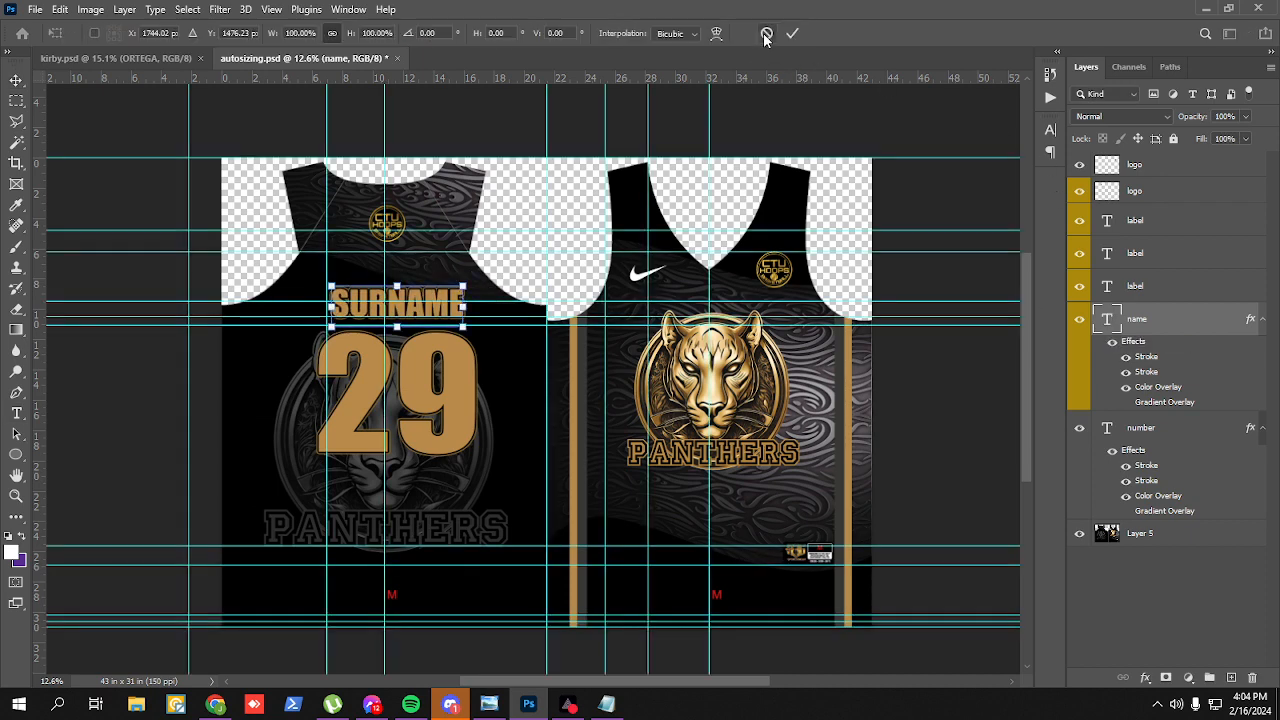
pyautogui.press('Left')
pyautogui.press('Left')
pyautogui.press('Left')
pyautogui.press('Left')
pyautogui.press('Left')
pyautogui.press('Left')
pyautogui.press('Left')
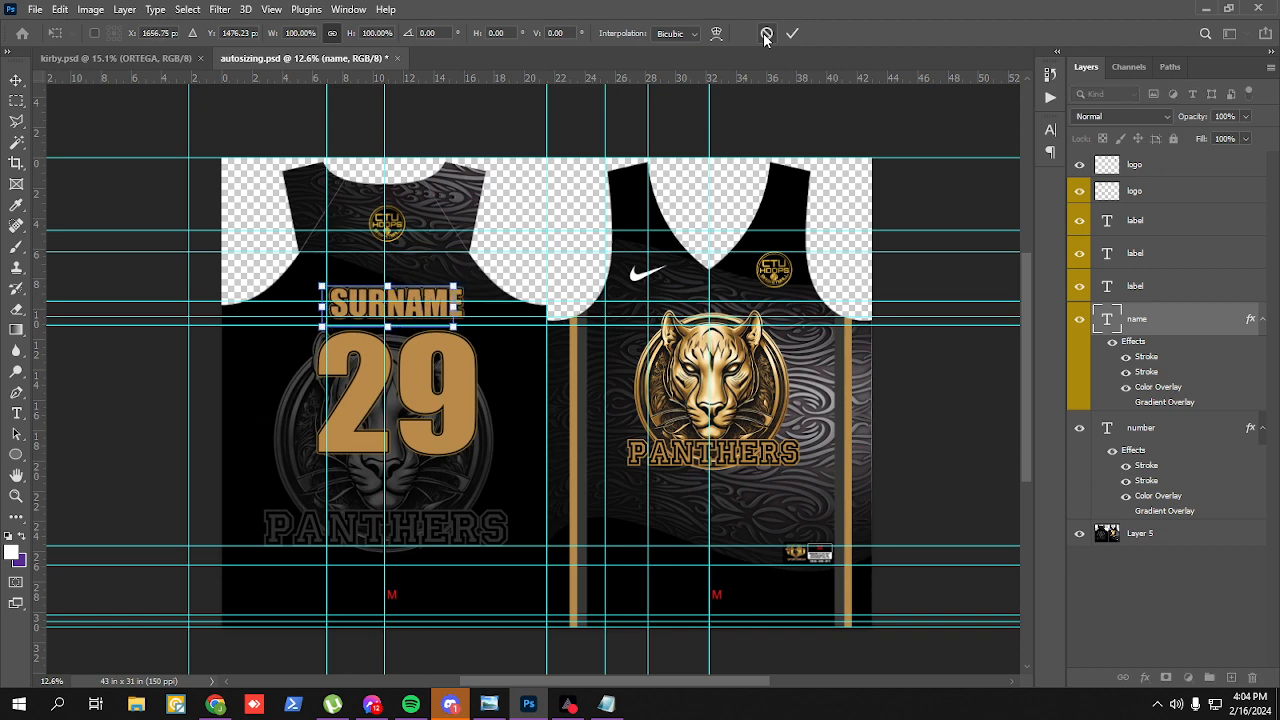
pyautogui.press('Return')
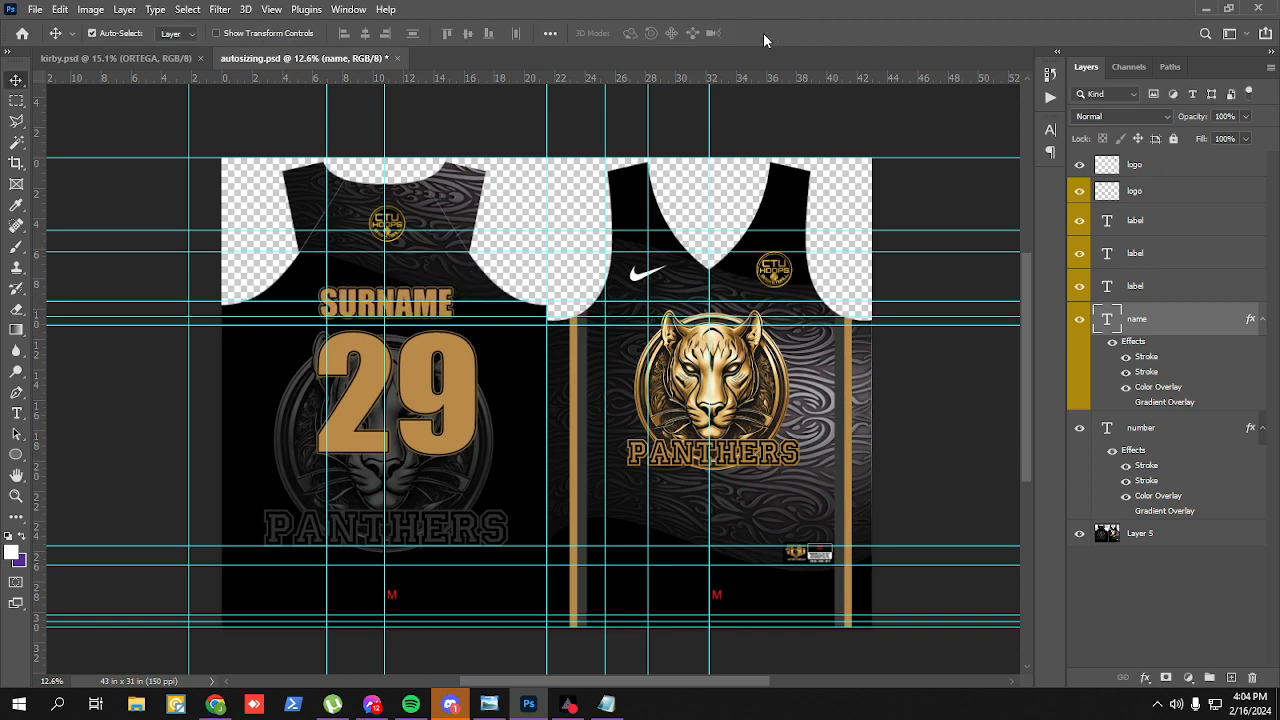
# Step: Nudge the CTU Hoops logo on the back left until it is centered on the vertical guide
pyautogui.click(404, 232)
pyautogui.hotkey('ctrl', 't')
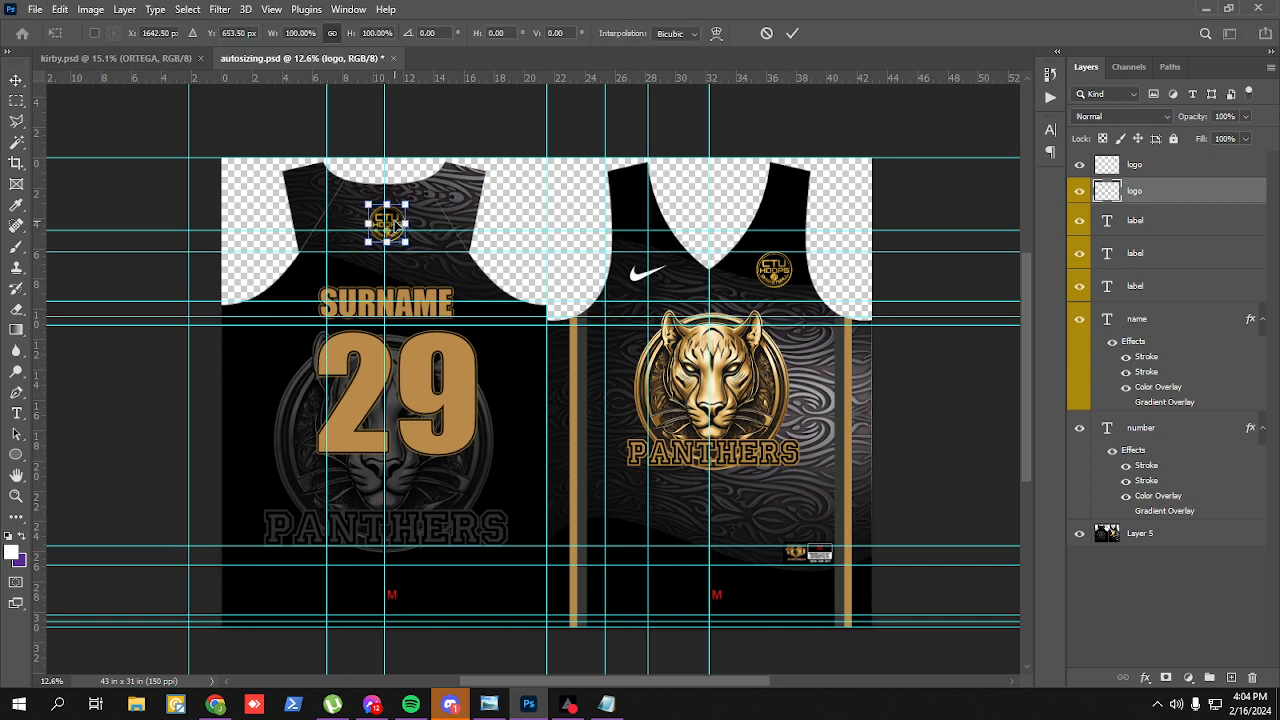
pyautogui.press('Left')
pyautogui.press('Left')
pyautogui.press('Left')
pyautogui.press('Return')
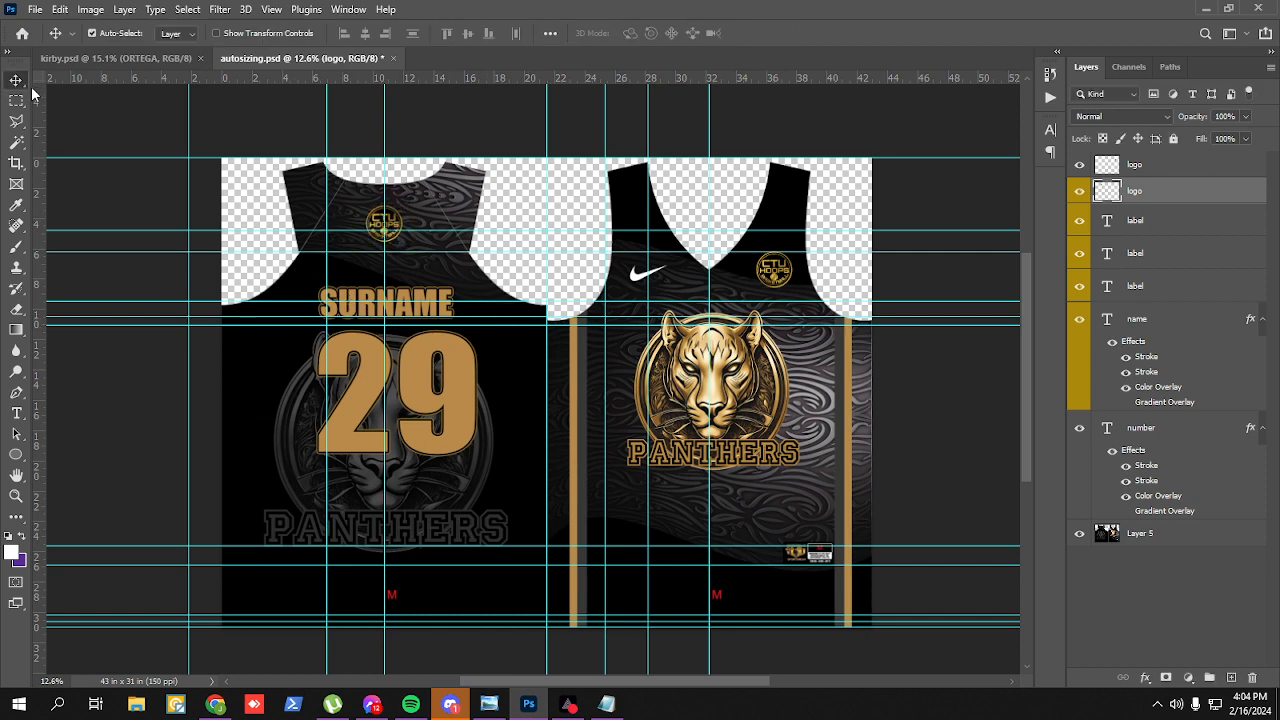
# Step: Shift the number 29 left so it sits centered on the back's vertical guide under the name
pyautogui.click(425, 396)
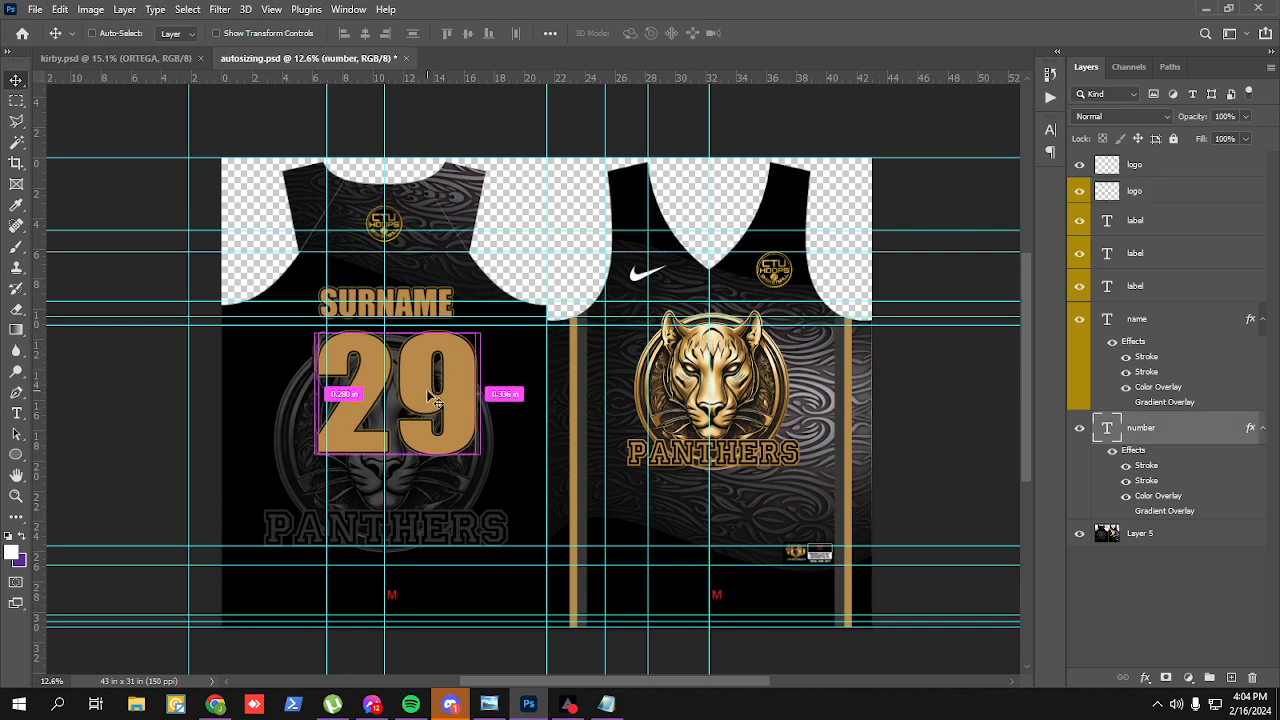
pyautogui.hotkey('ctrl', 't')
pyautogui.hotkey('shift', 'Left')
pyautogui.hotkey('shift', 'Left')
pyautogui.hotkey('shift', 'Left')
pyautogui.hotkey('shift', 'Left')
pyautogui.hotkey('shift', 'Left')
pyautogui.hotkey('shift', 'Left')
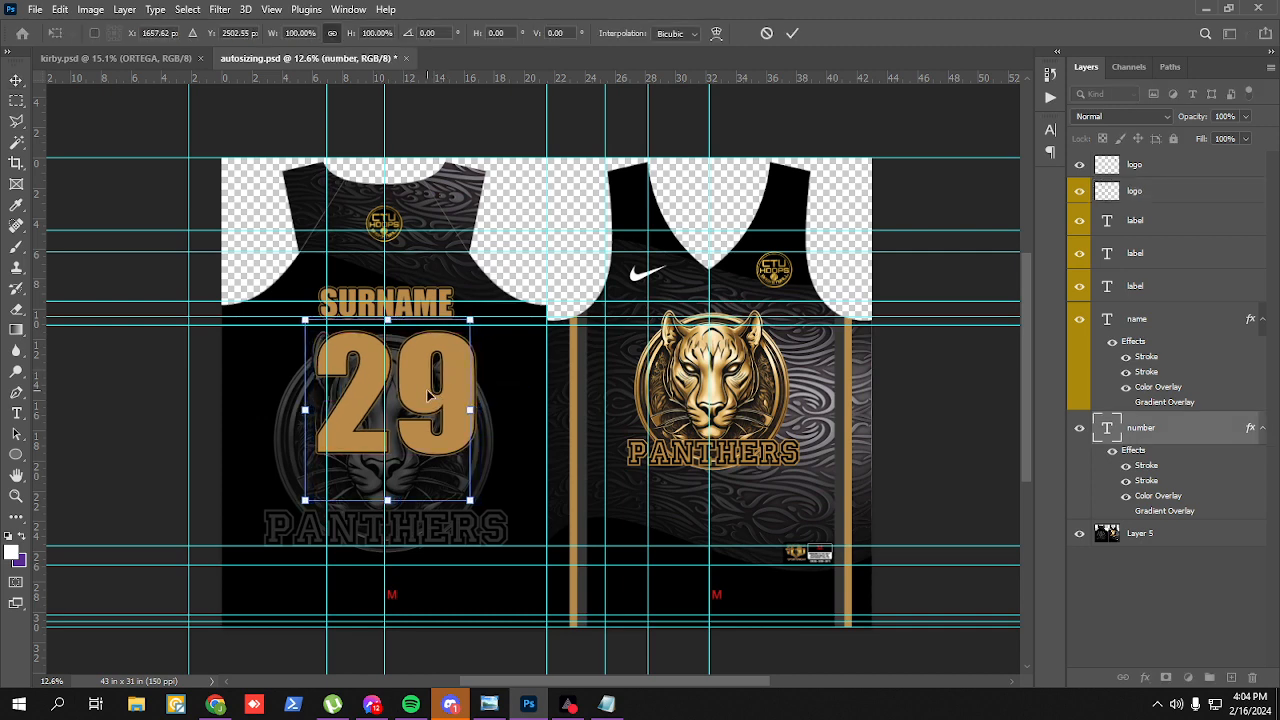
pyautogui.press('Return')
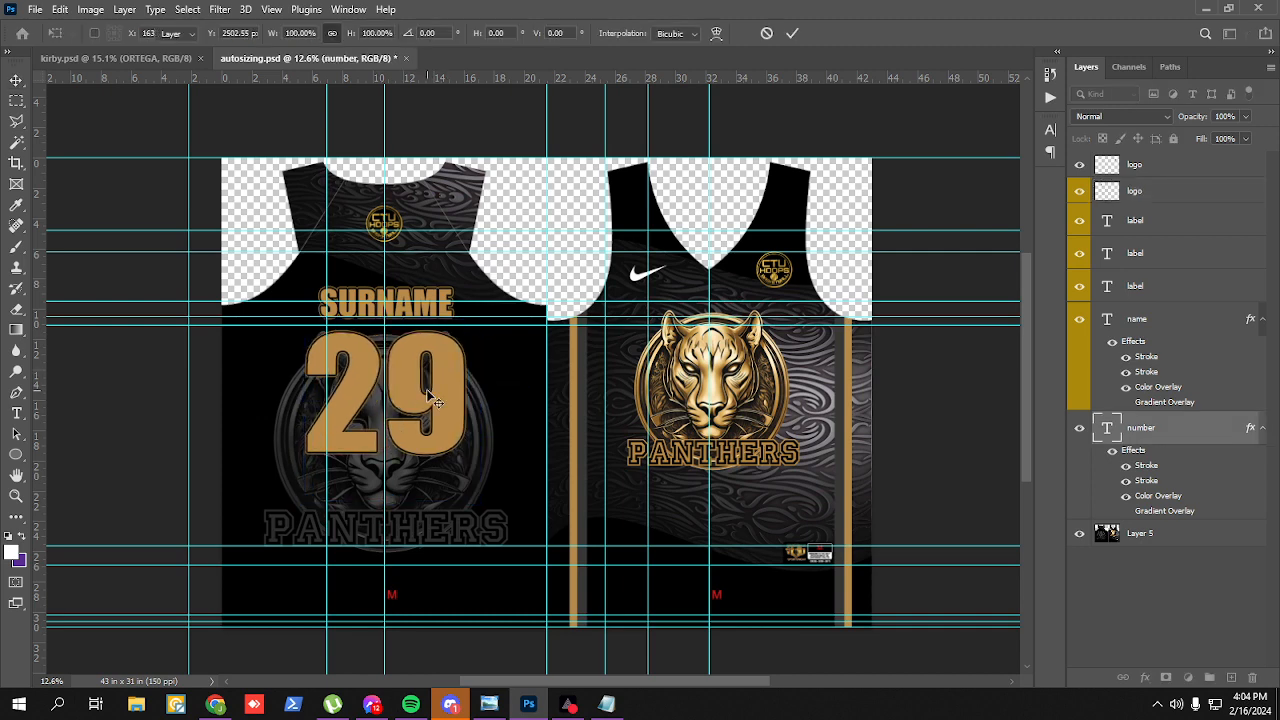
# Step: Measure the width of the SURNAME text on the jersey's back in inches
pyautogui.scroll(3, 425, 340)
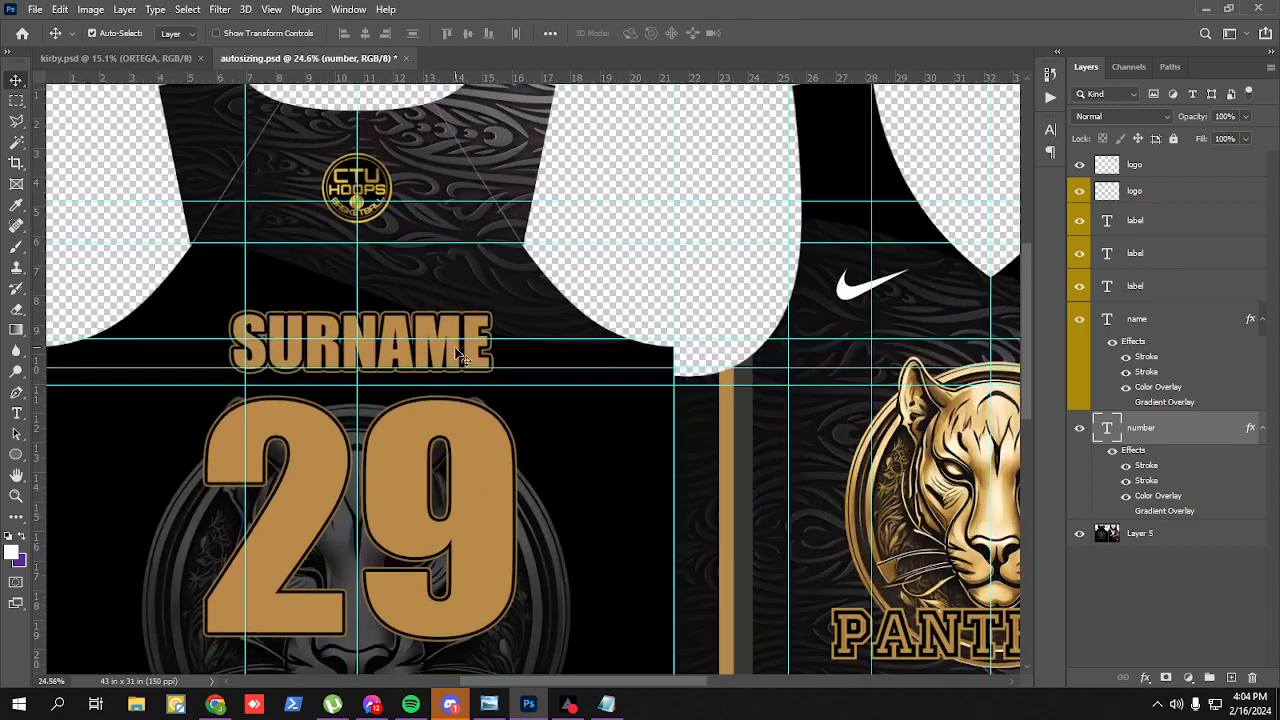
pyautogui.click(452, 352)
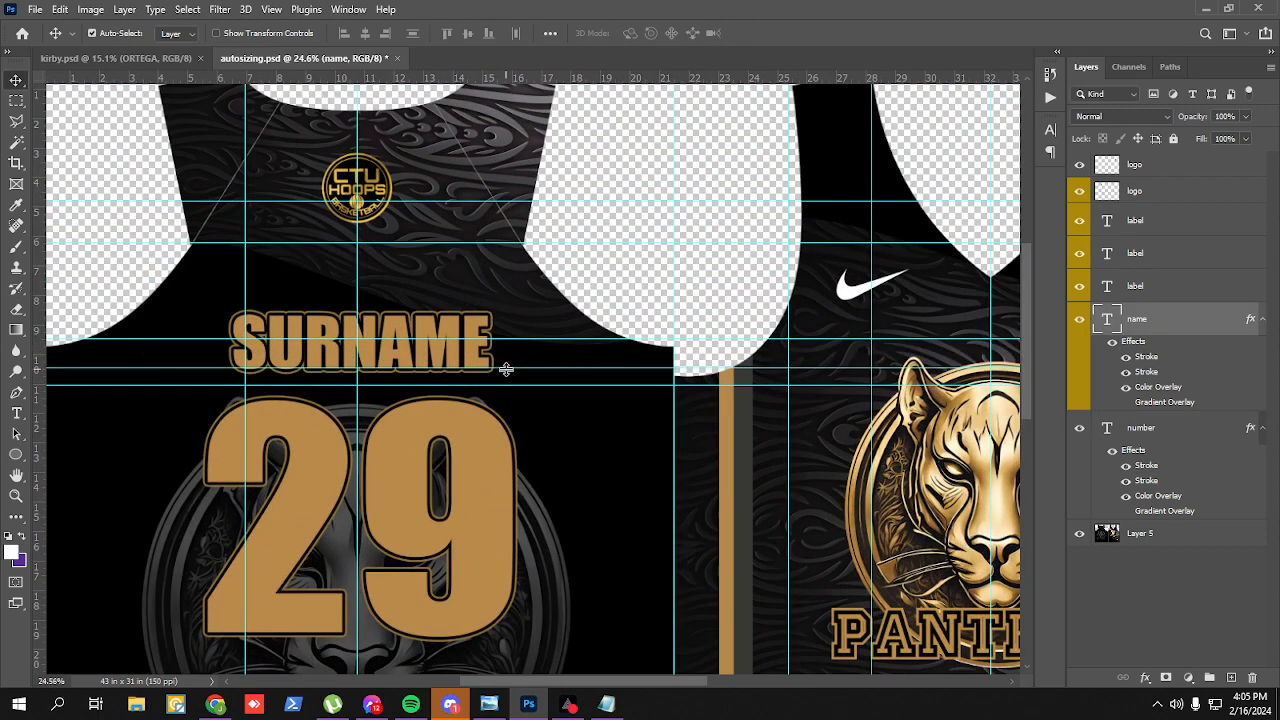
pyautogui.scroll(-1, 404, 332)
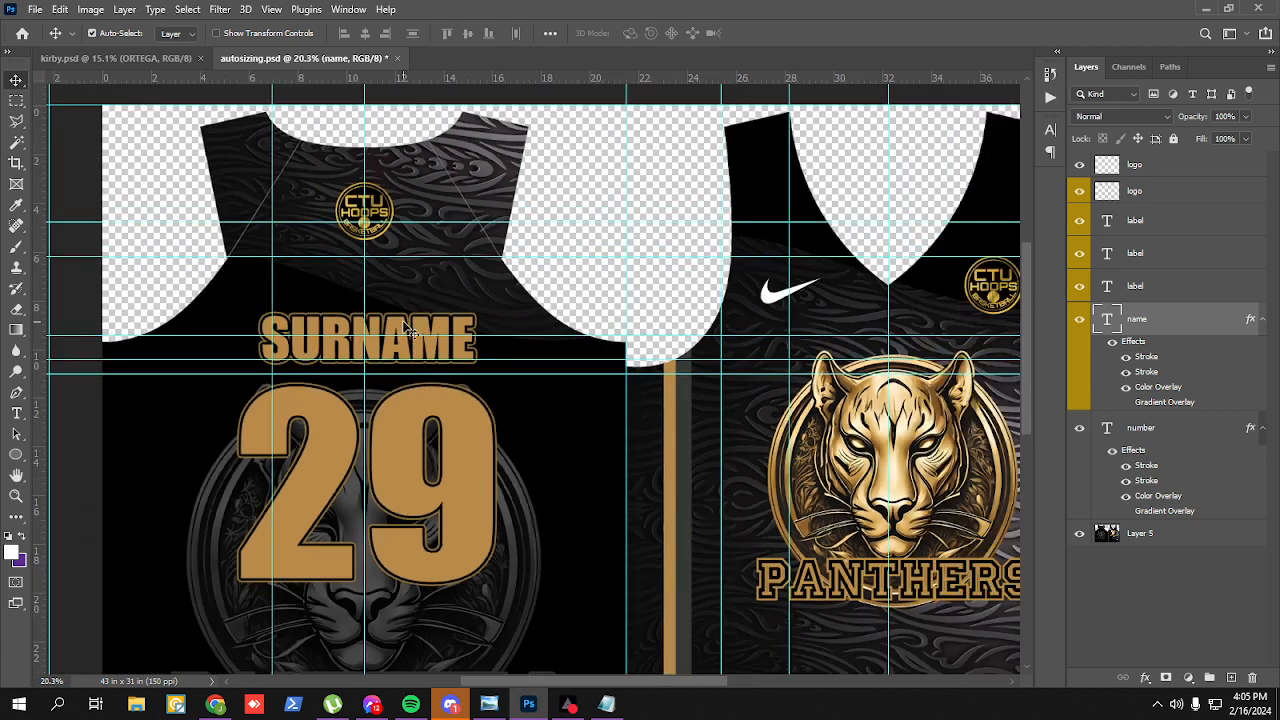
pyautogui.hotkey('ctrl', 't')
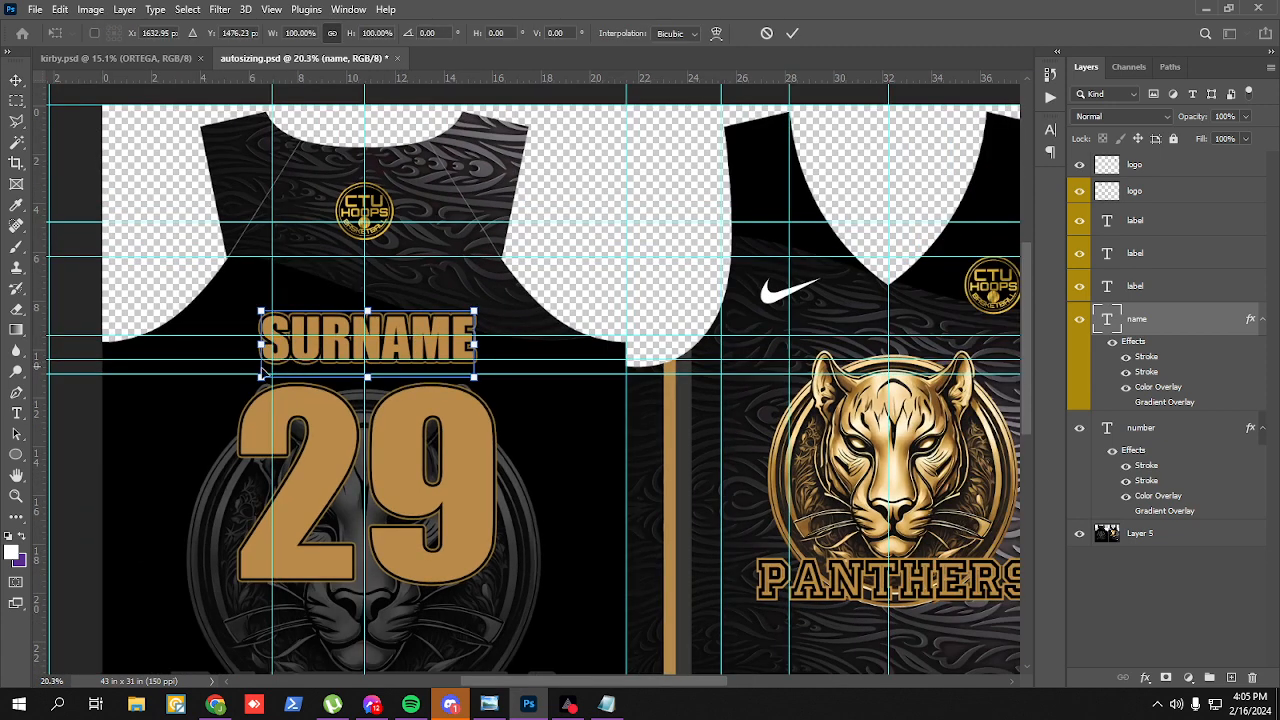
pyautogui.rightClick(295, 28)
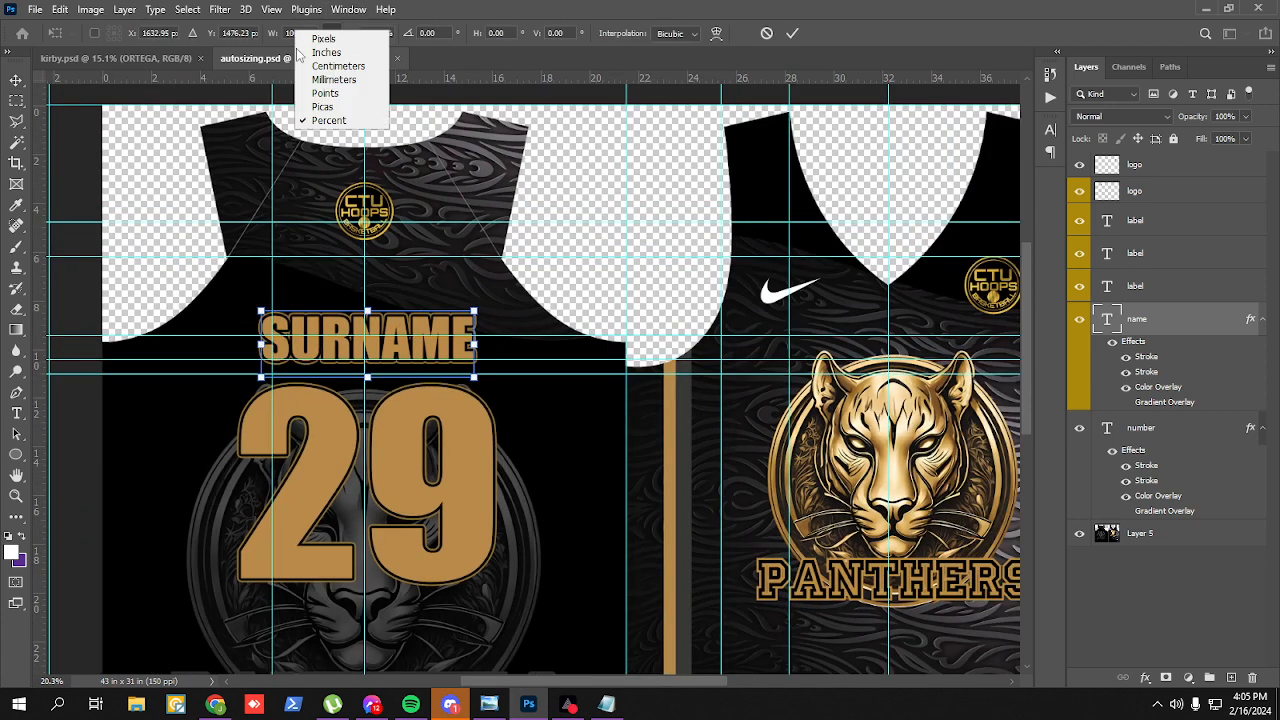
pyautogui.click(312, 52)
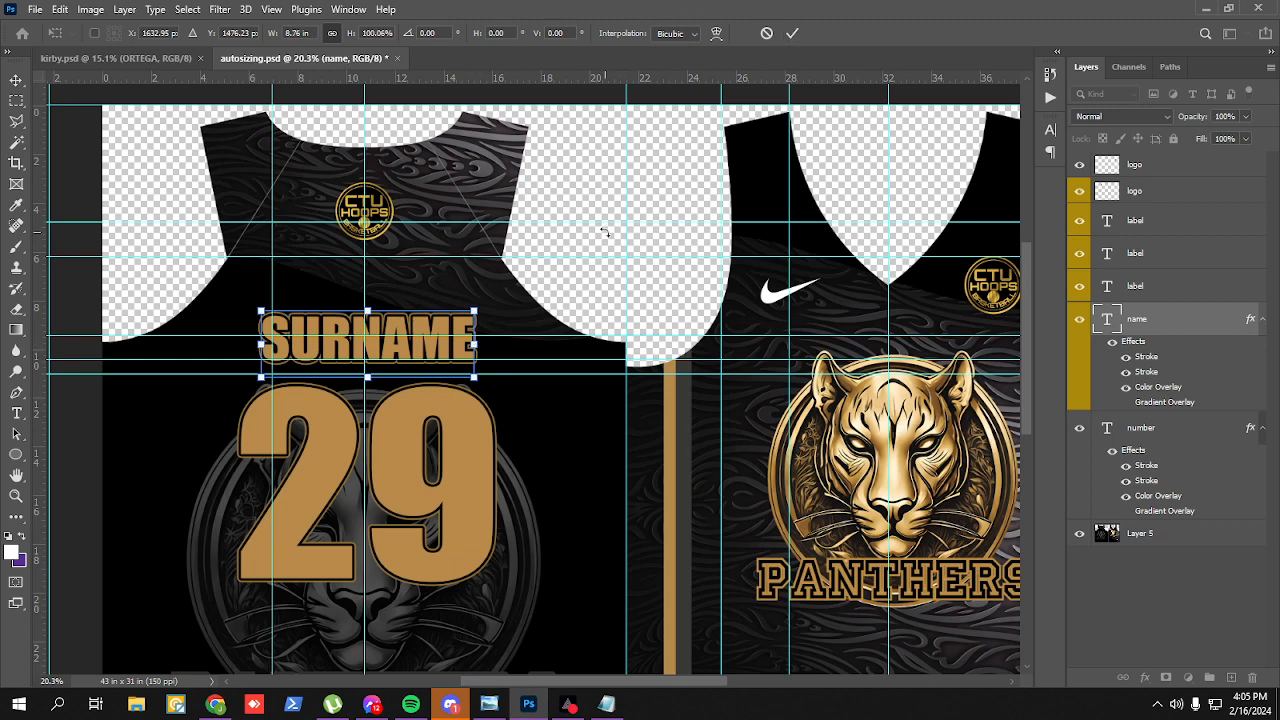
pyautogui.scroll(-2, 600, 234)
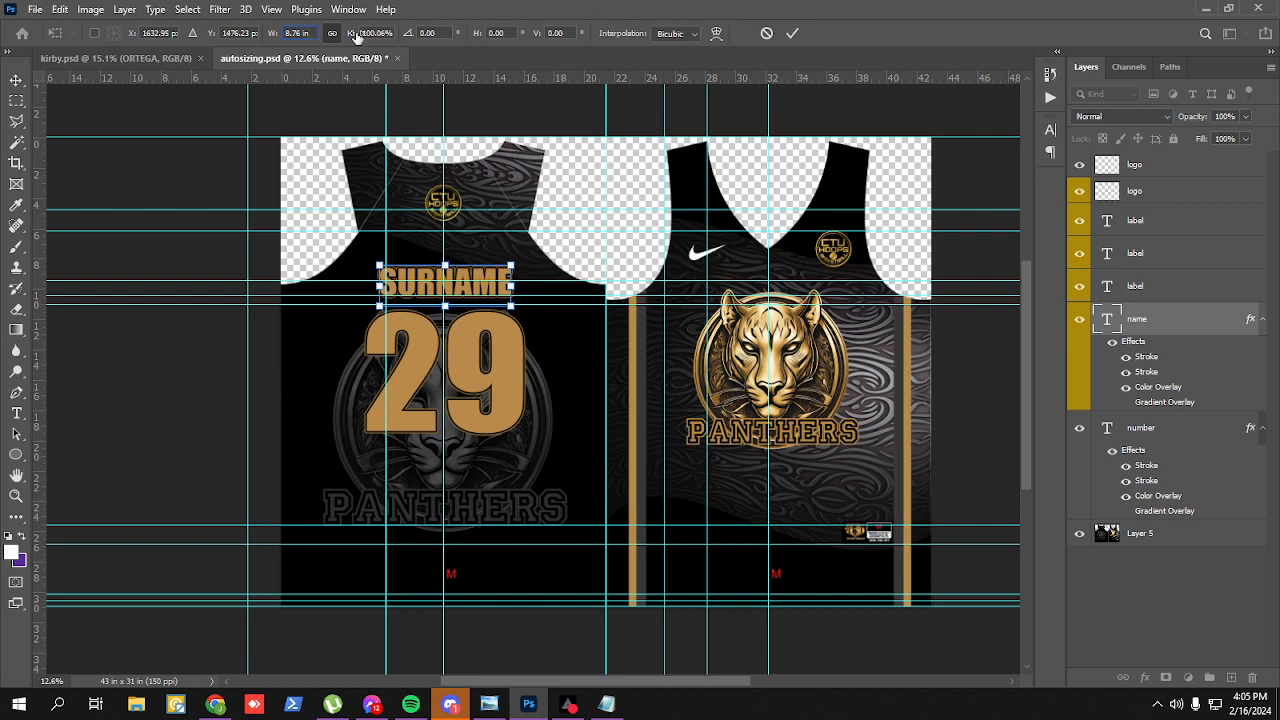
pyautogui.click(792, 33)
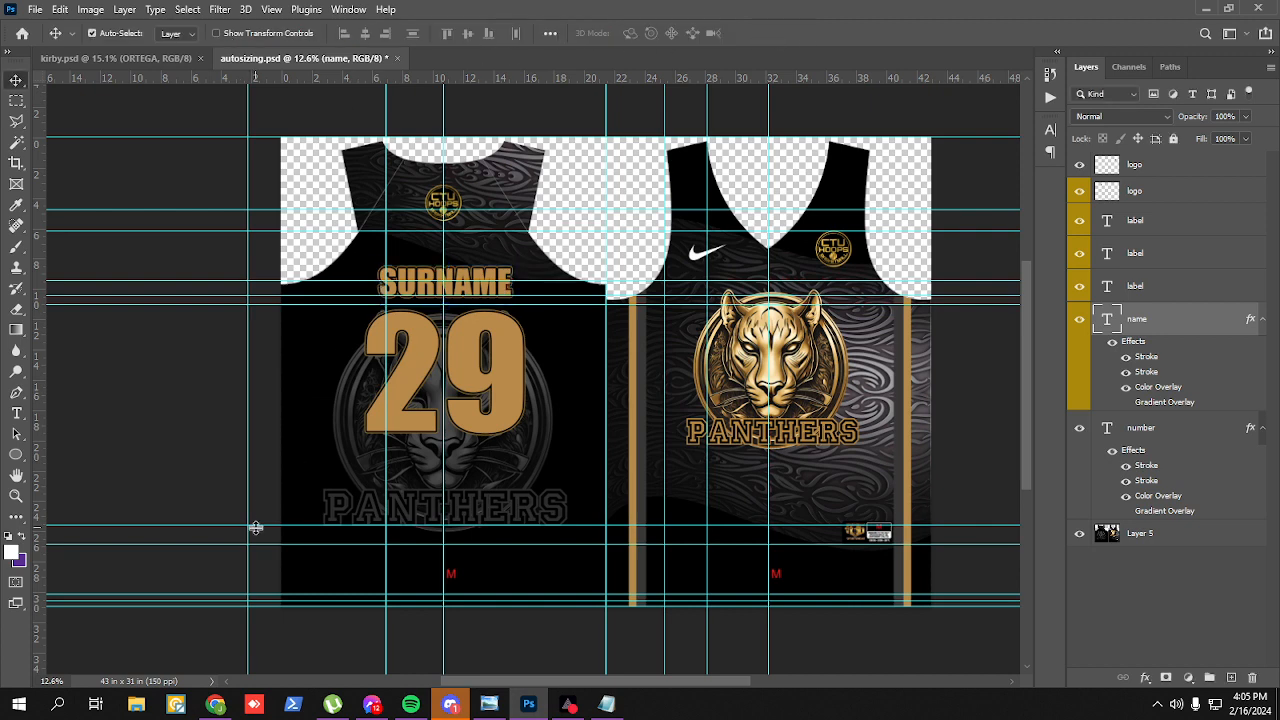
# Step: Switch to File Explorer and open the D:\source\trial\dist folder
pyautogui.click(138, 704)
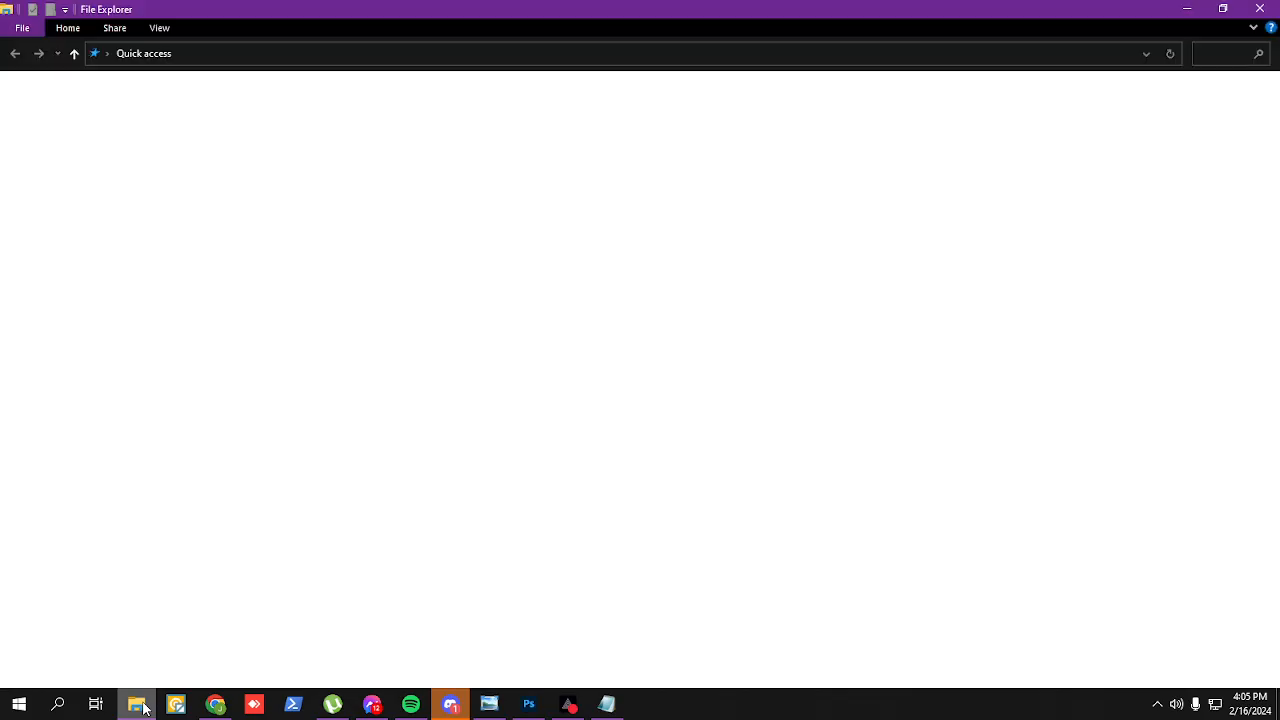
pyautogui.click(63, 213)
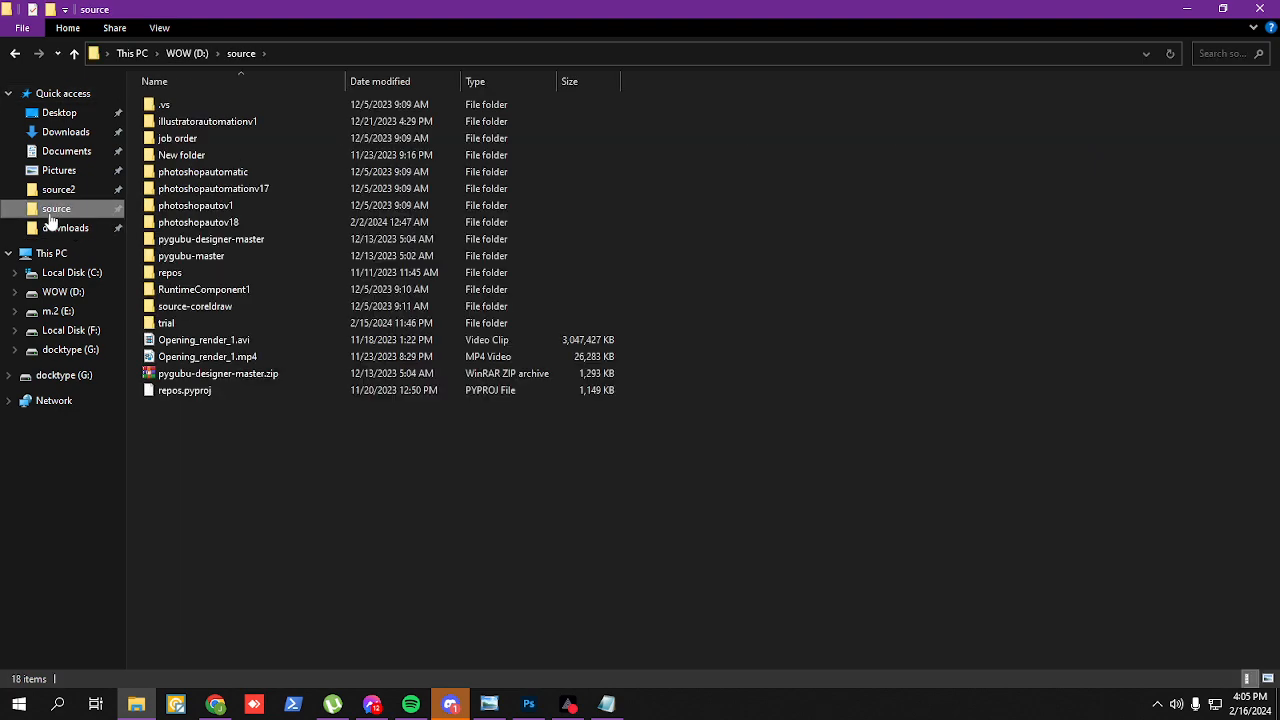
pyautogui.doubleClick(156, 321)
pyautogui.scroll(-2, 271, 273)
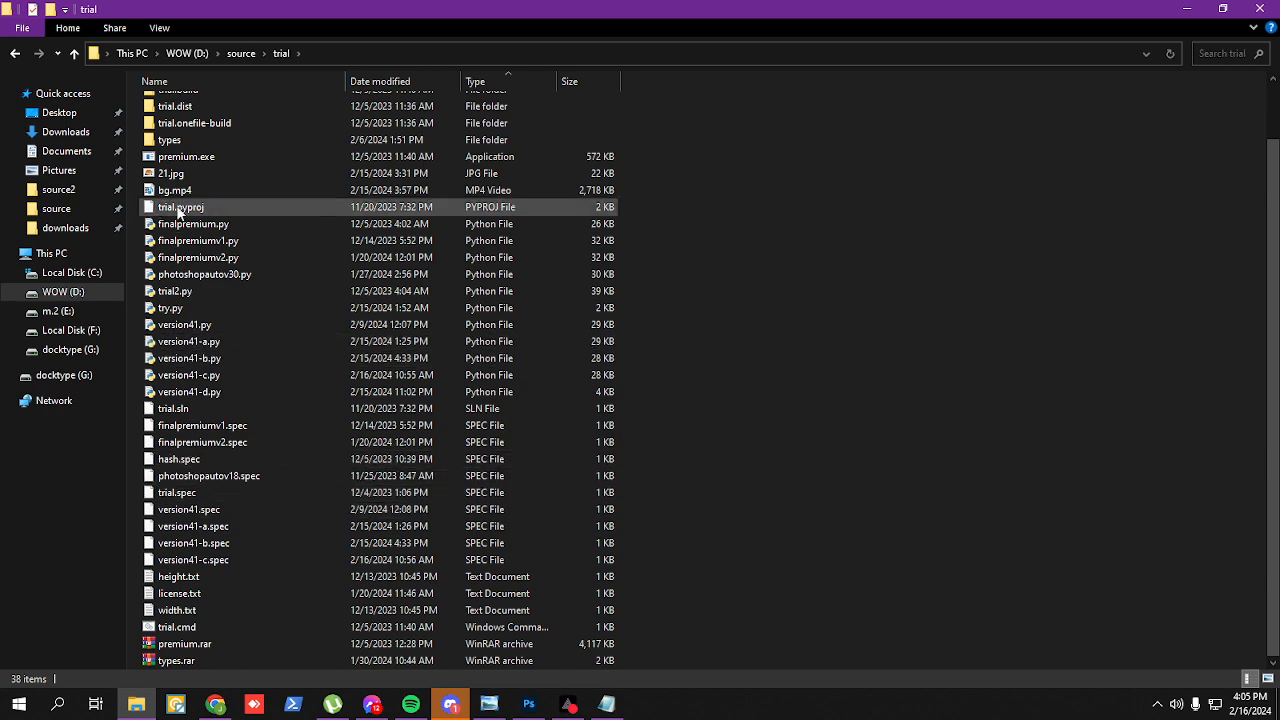
pyautogui.scroll(2, 190, 185)
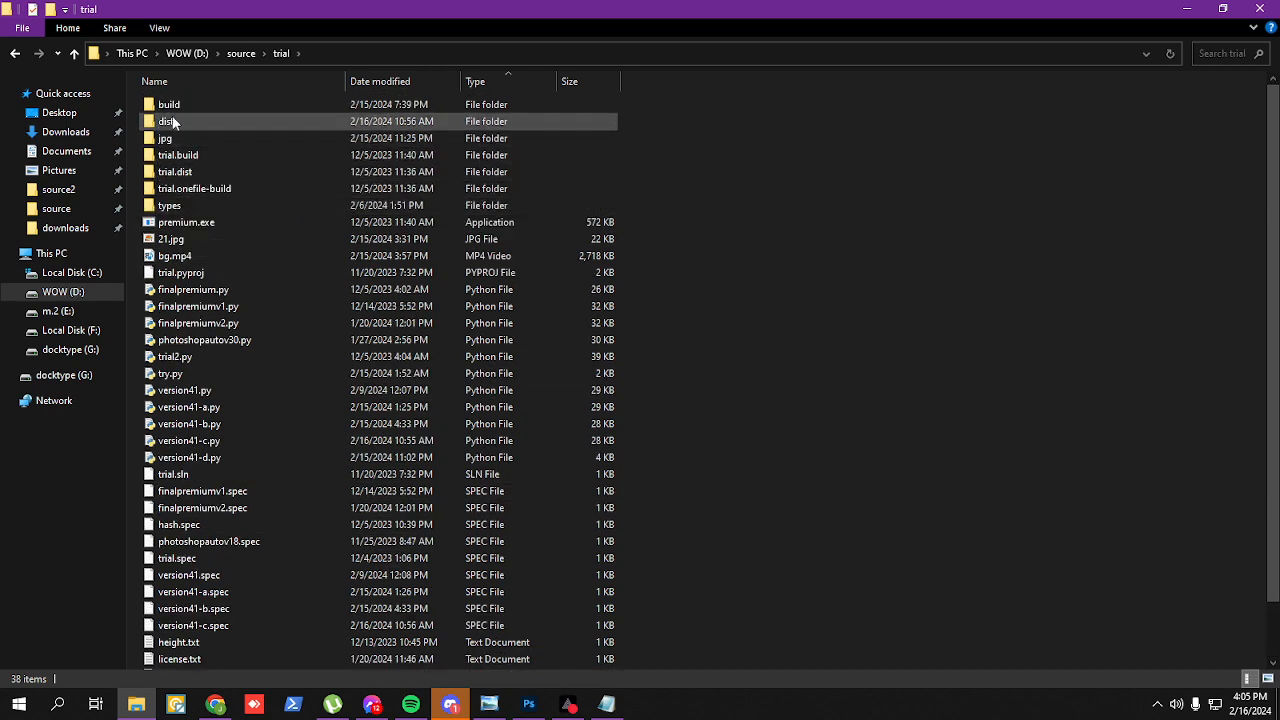
pyautogui.doubleClick(168, 121)
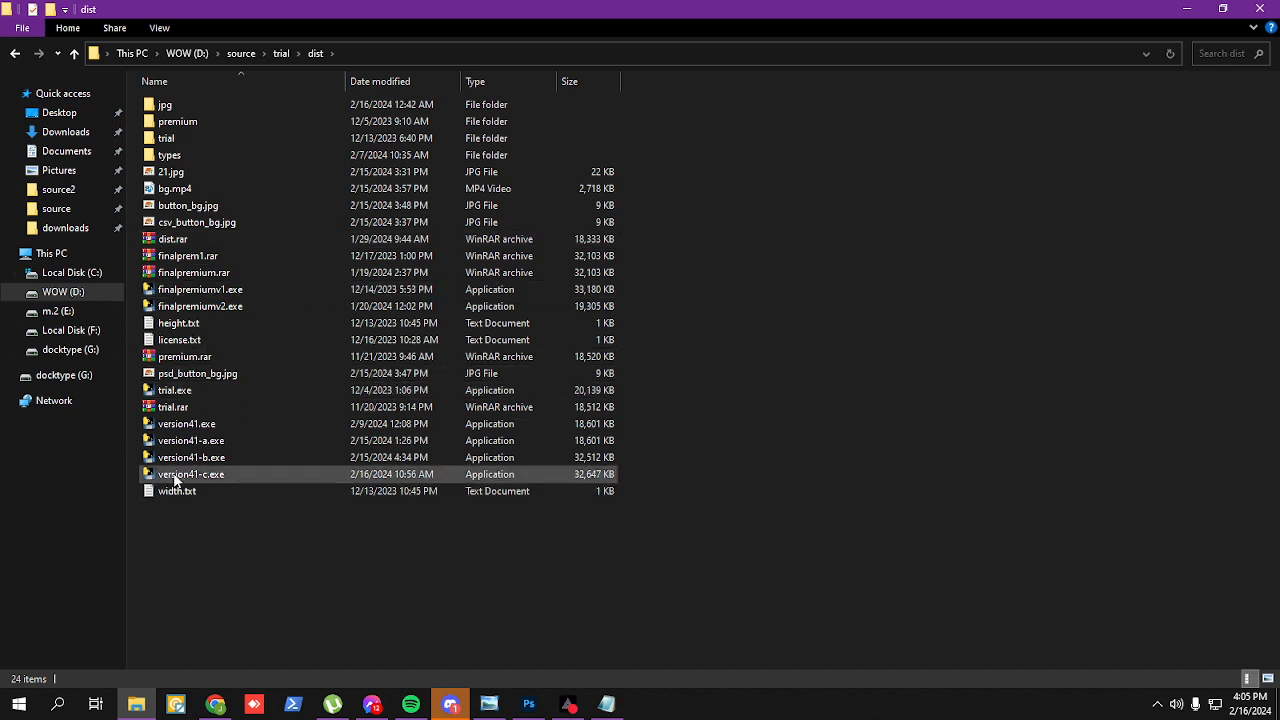
# Step: Launch version41-c.exe, examine the Photoshop Automation Apps window's garment, format and file options, and close it
pyautogui.doubleClick(225, 476)
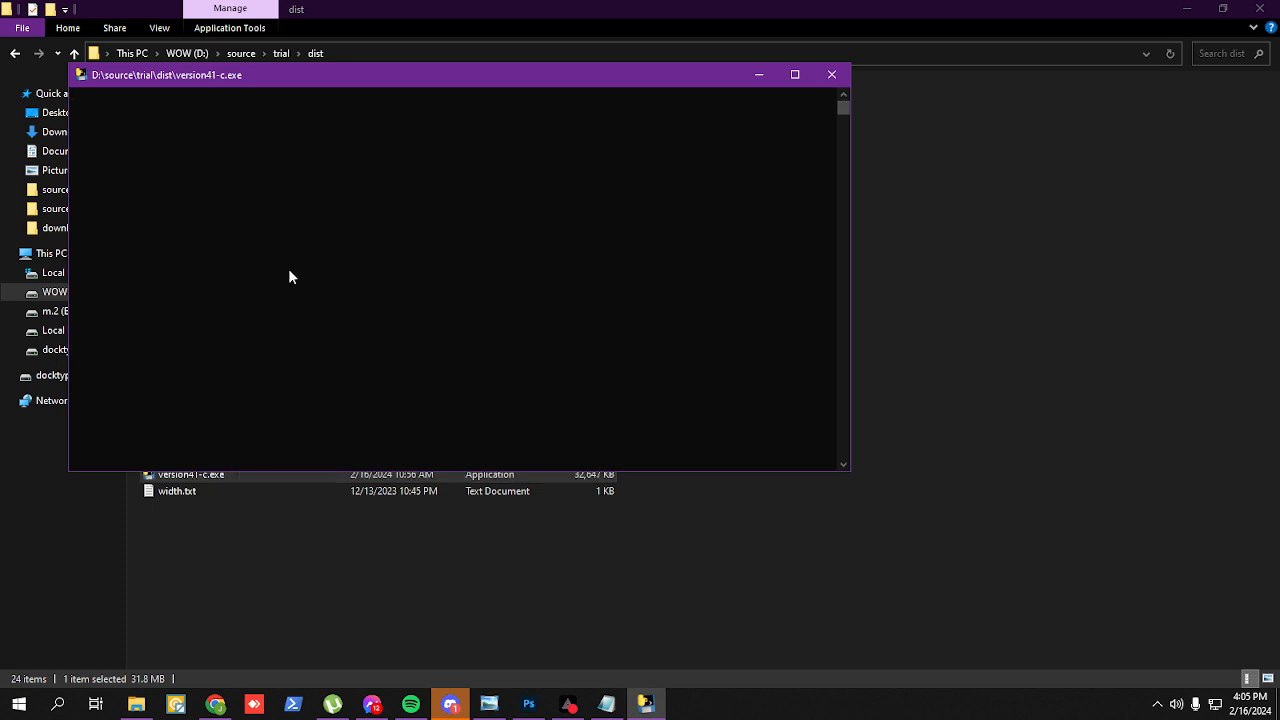
pyautogui.click(289, 272)
pyautogui.press('Escape')
pyautogui.click(237, 185)
pyautogui.press('Escape')
pyautogui.moveTo(284, 121); pyautogui.dragTo(511, 114)
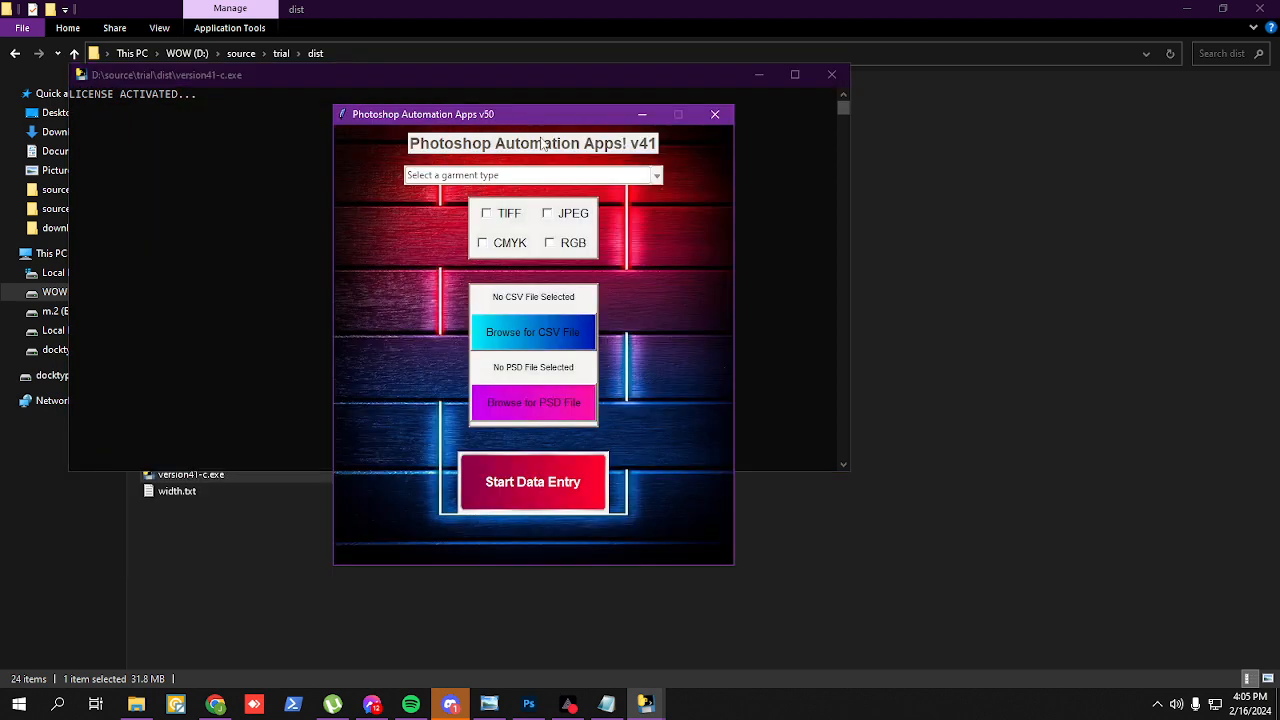
pyautogui.click(718, 116)
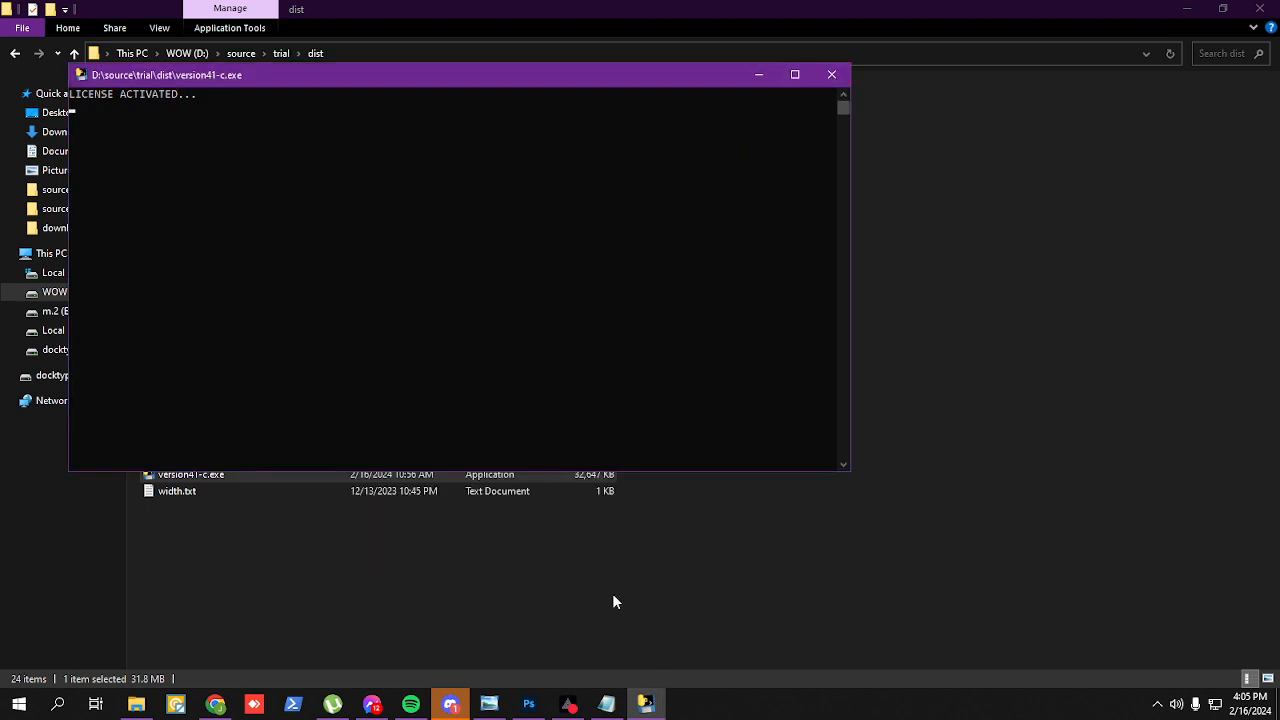
# Step: Set the value in width.txt in the dist folder to 16, save the file and close it
pyautogui.click(528, 704)
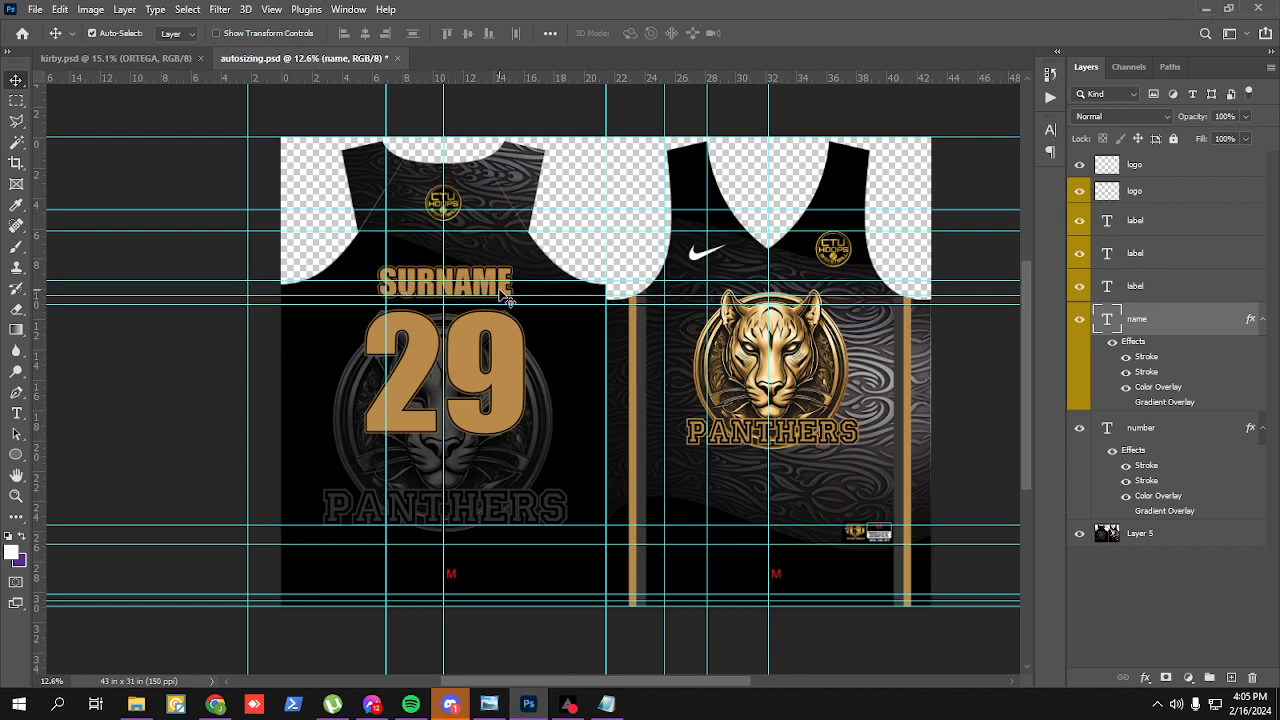
pyautogui.click(1207, 8)
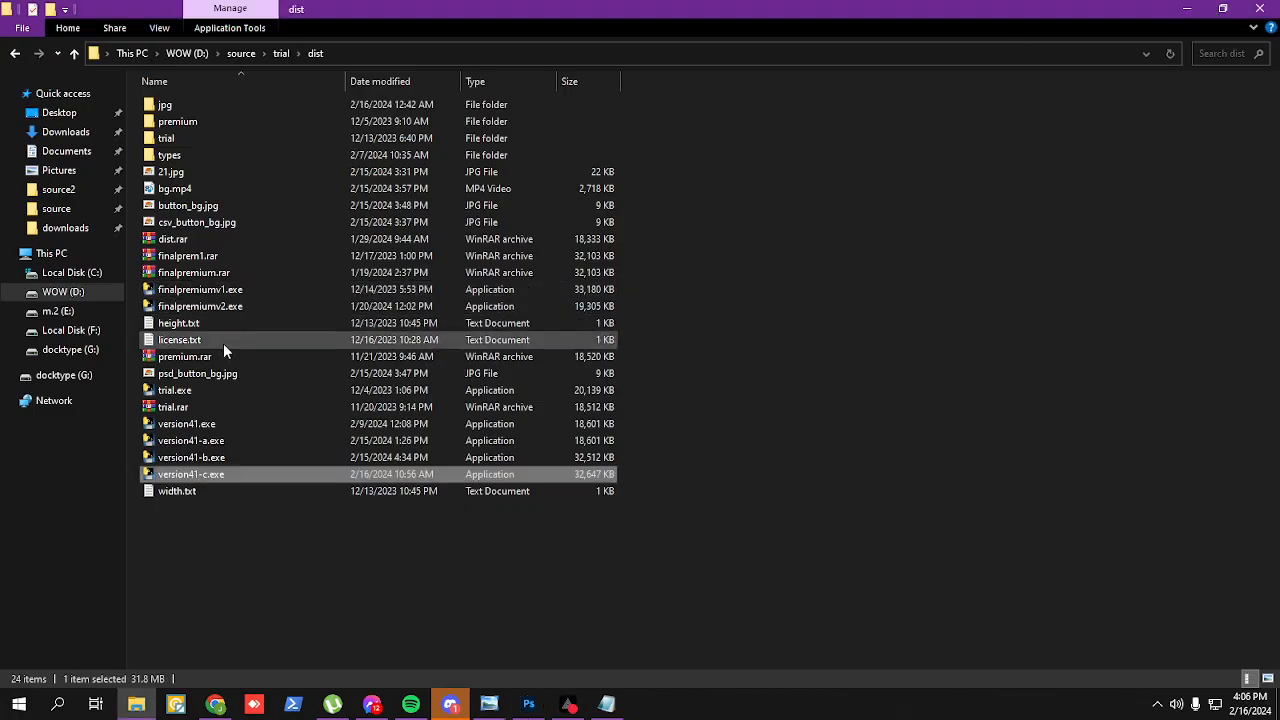
pyautogui.doubleClick(185, 491)
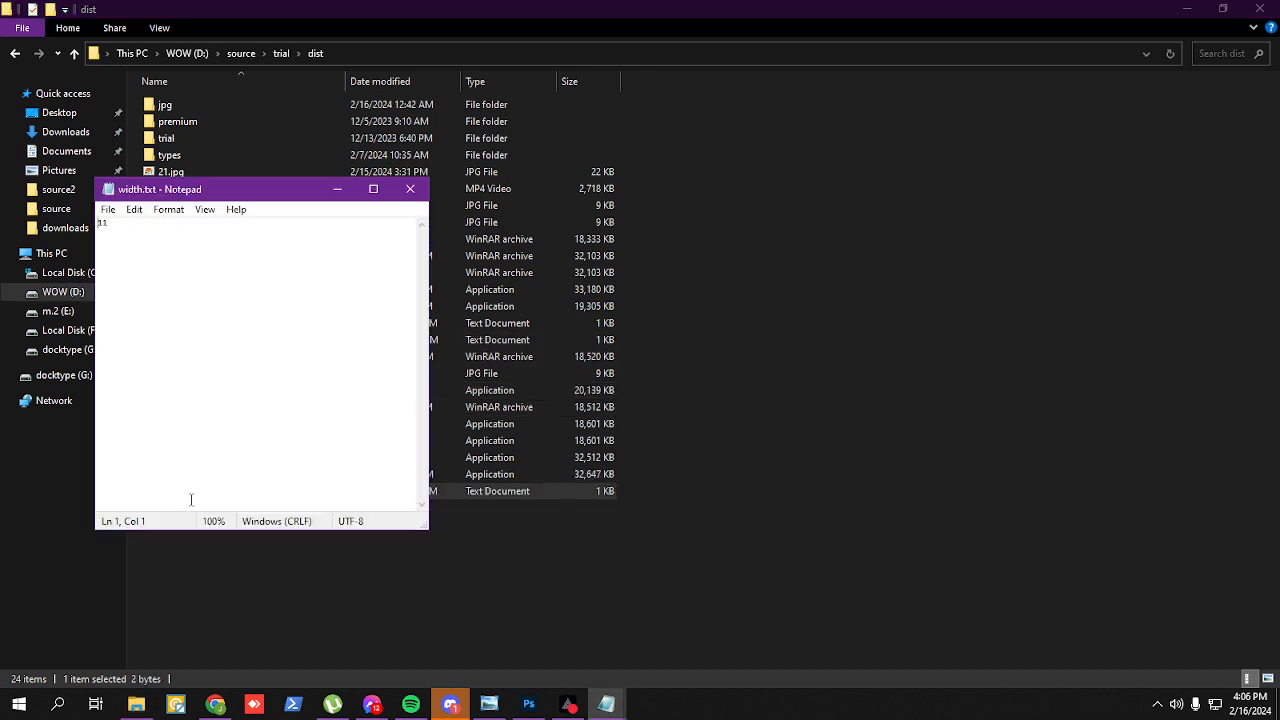
pyautogui.moveTo(118, 226); pyautogui.dragTo(90, 224)
pyautogui.write('16')
pyautogui.hotkey('ctrl', 's')
pyautogui.hotkey('alt', 'F4')
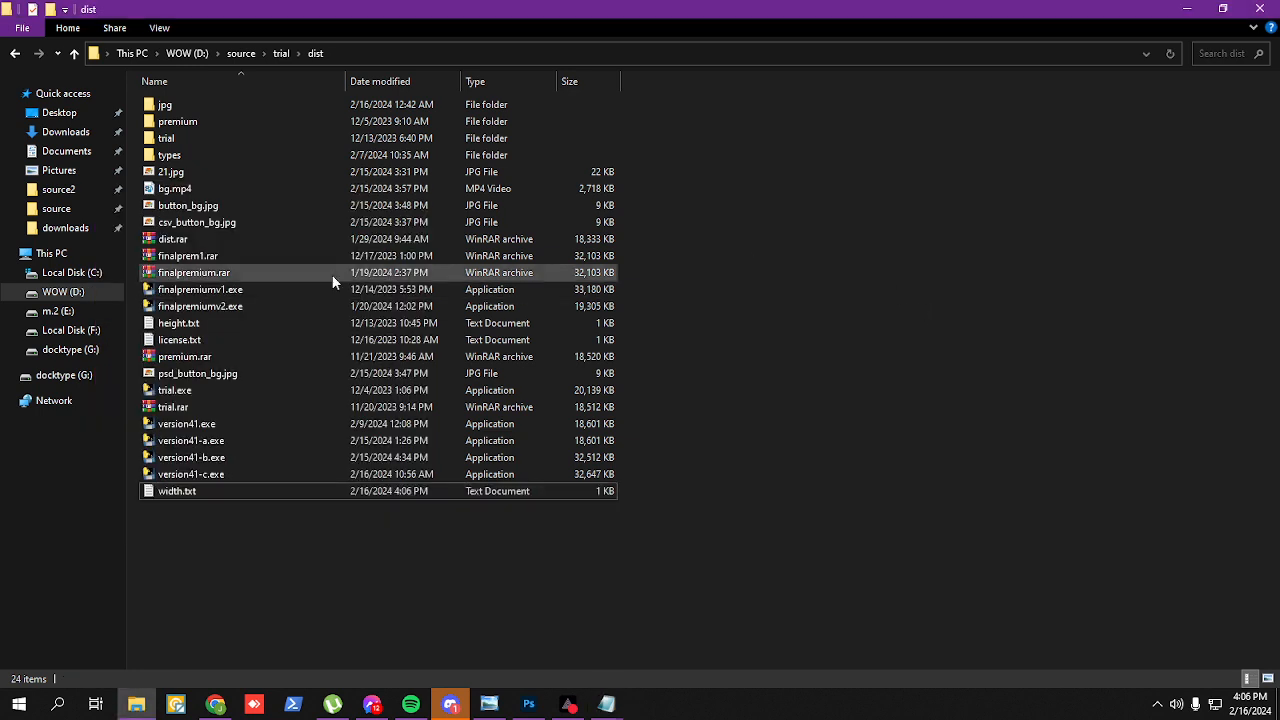
# Step: Check the value stored in height.txt in the dist folder and close the file
pyautogui.doubleClick(184, 323)
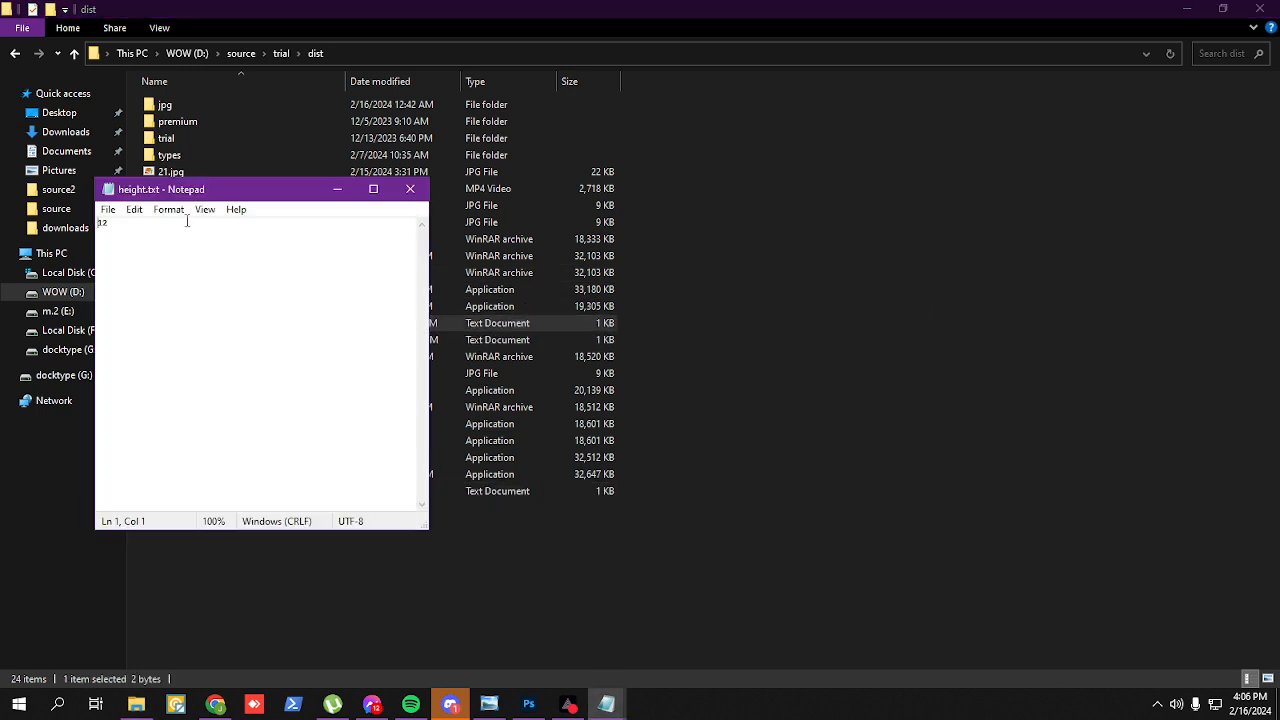
pyautogui.moveTo(113, 222); pyautogui.dragTo(80, 228)
pyautogui.hotkey('alt', 'F4')
# Step: Switch to Photoshop and examine the three label layers, checking their visibility and selecting them together
pyautogui.click(535, 712)
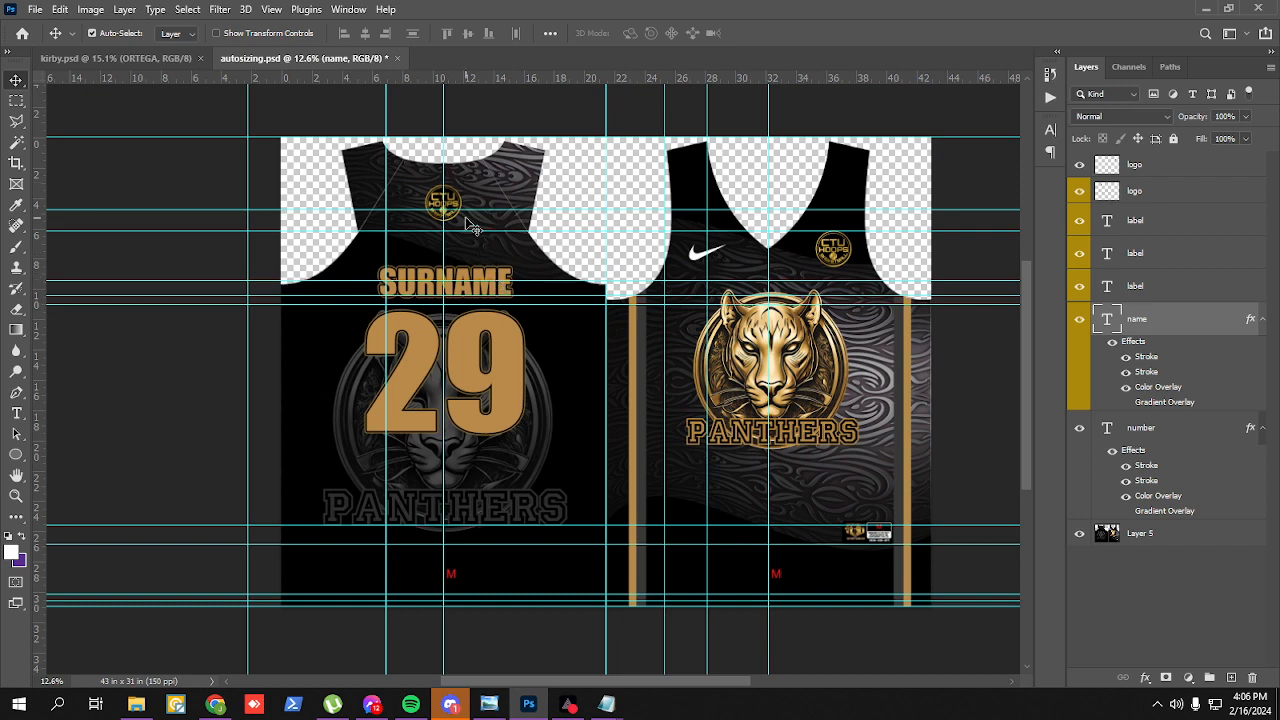
pyautogui.click(1150, 292)
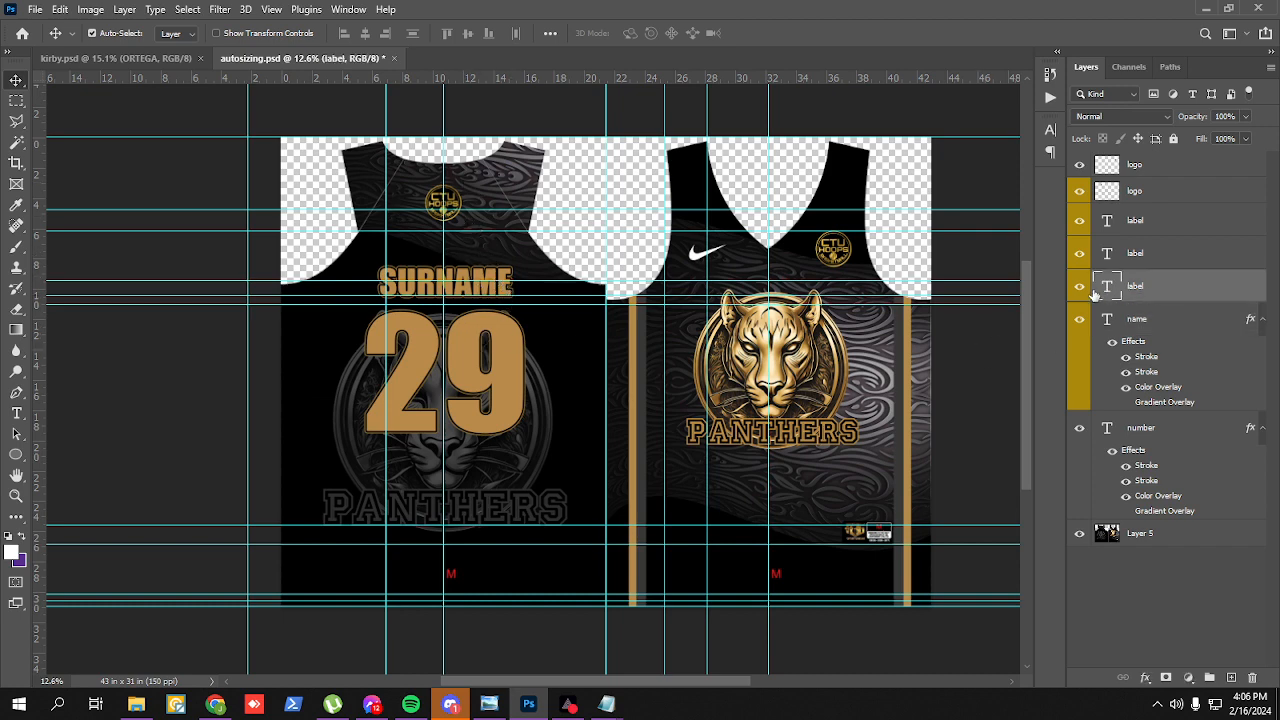
pyautogui.click(1079, 287)
pyautogui.click(1079, 289)
pyautogui.click(1078, 255)
pyautogui.click(1079, 255)
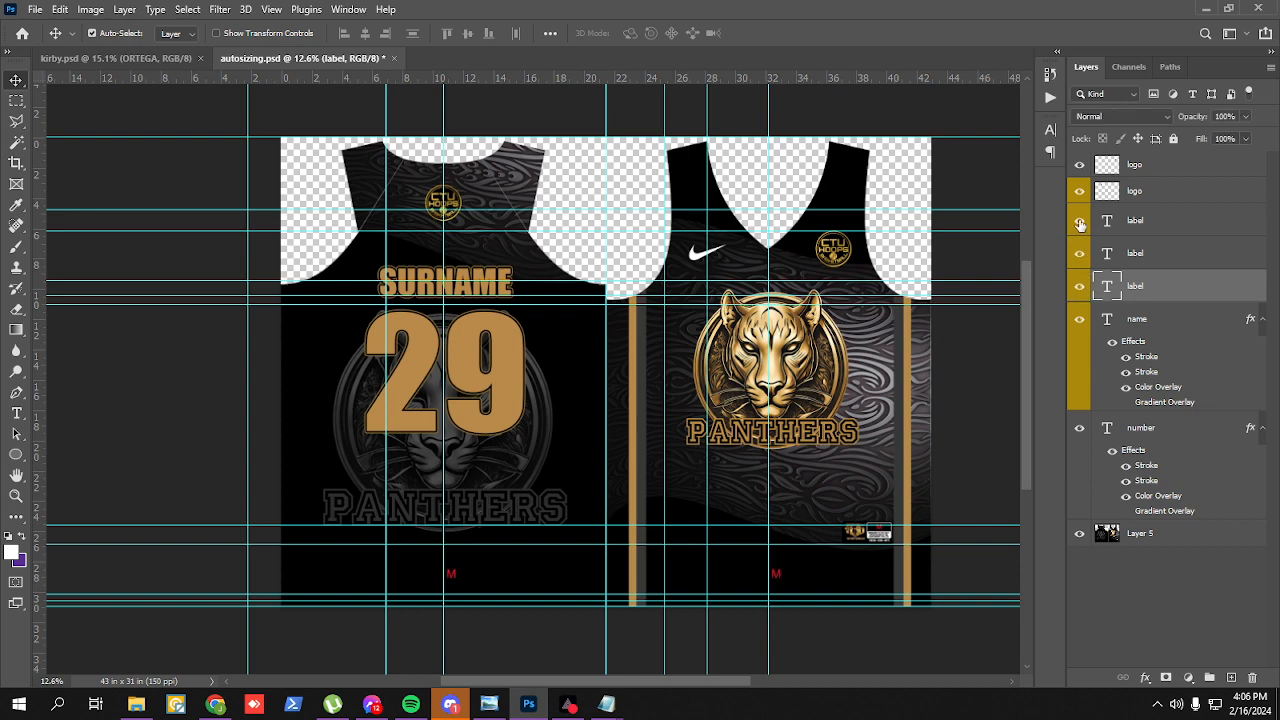
pyautogui.click(1141, 221)
pyautogui.keyDown('shift'); pyautogui.click(1149, 254); pyautogui.keyUp('shift')
pyautogui.keyDown('shift'); pyautogui.click(1168, 285); pyautogui.keyUp('shift')
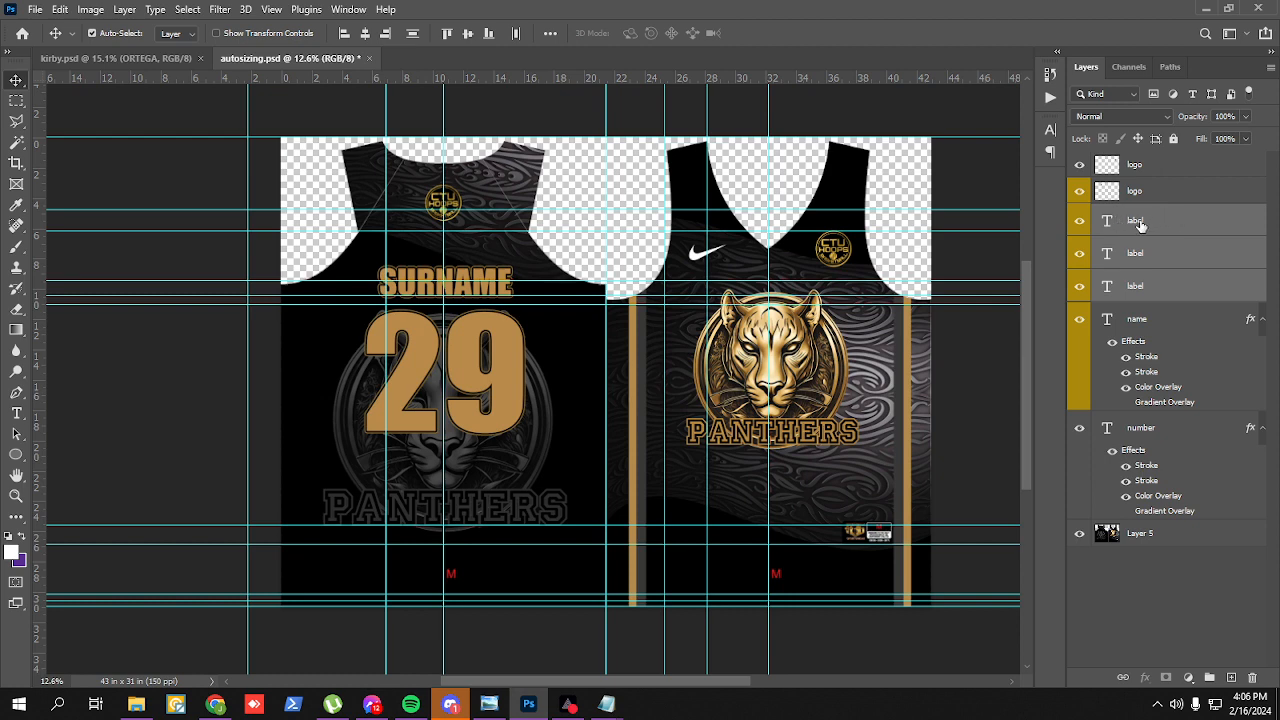
# Step: Review the two logo layers, the name layer and the number layer of the template
pyautogui.click(1160, 192)
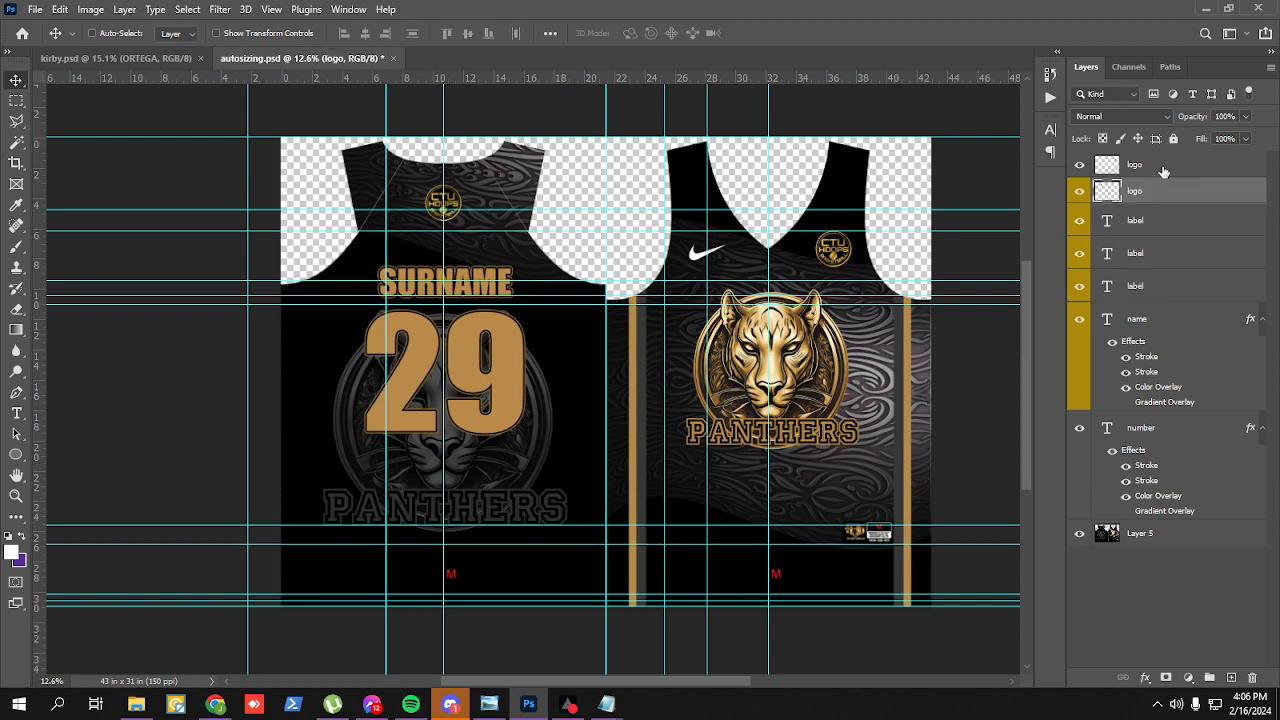
pyautogui.keyDown('shift'); pyautogui.click(1162, 166); pyautogui.keyUp('shift')
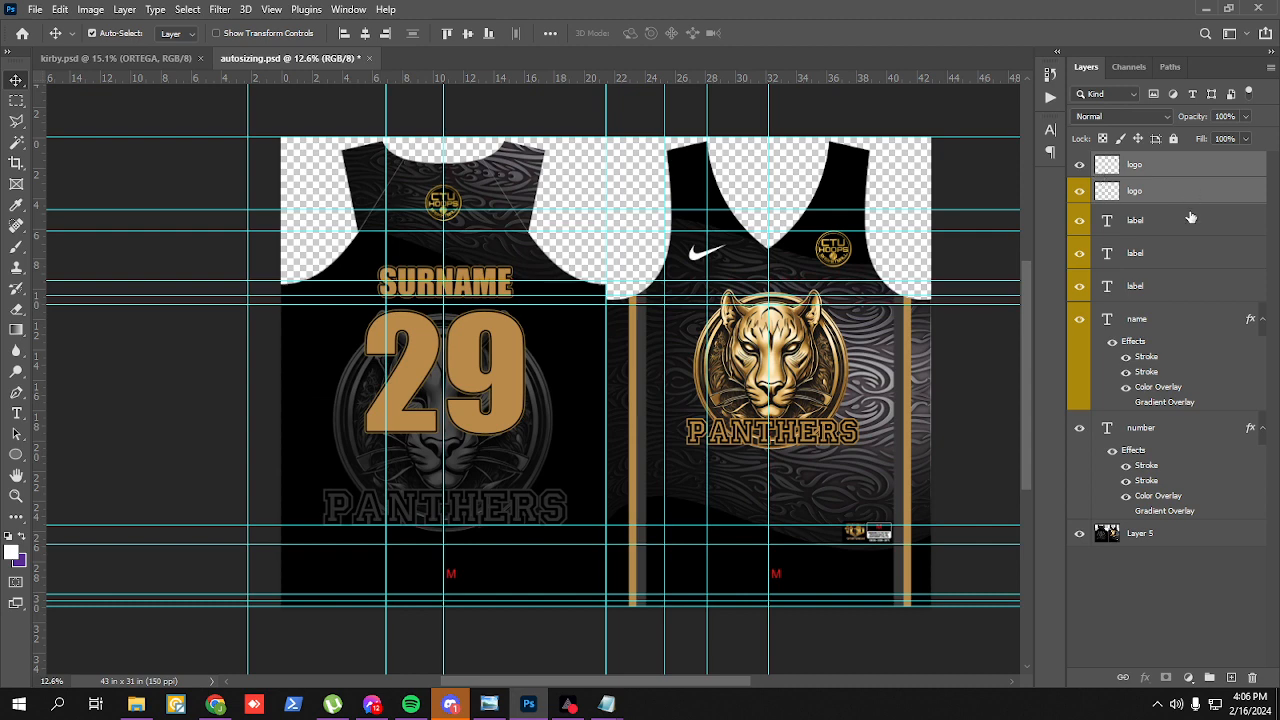
pyautogui.click(1169, 328)
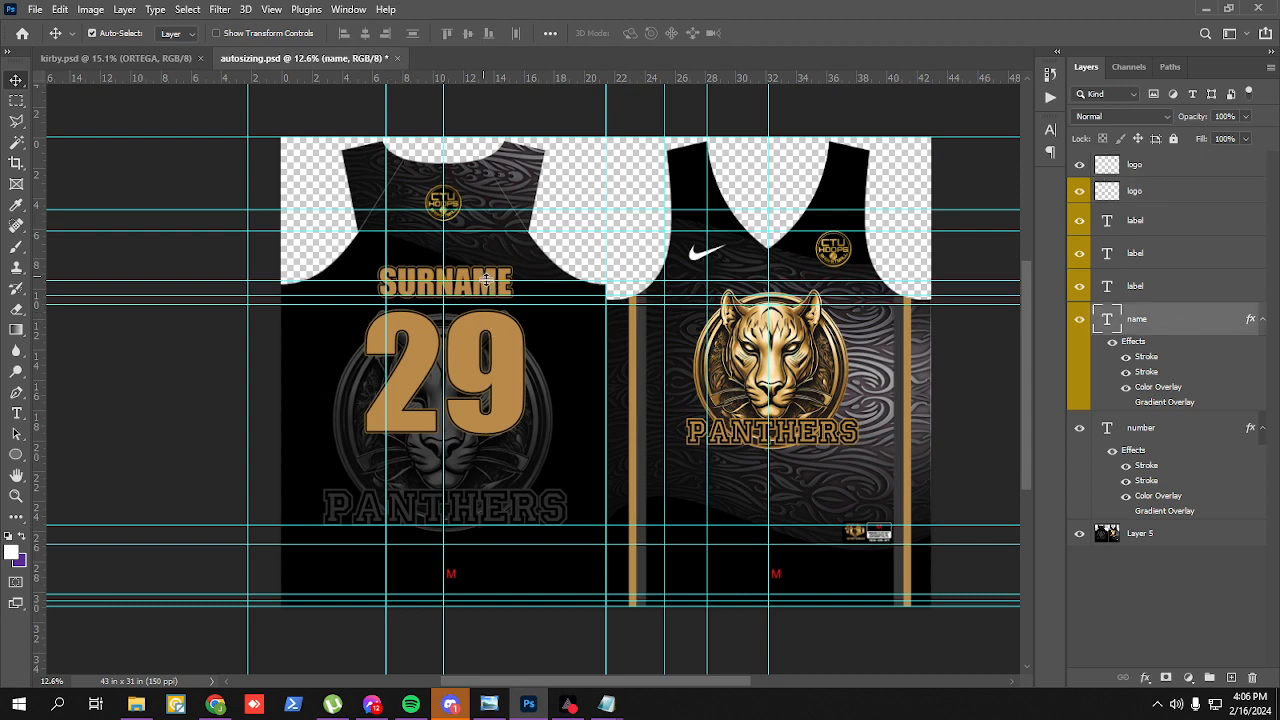
pyautogui.click(1148, 430)
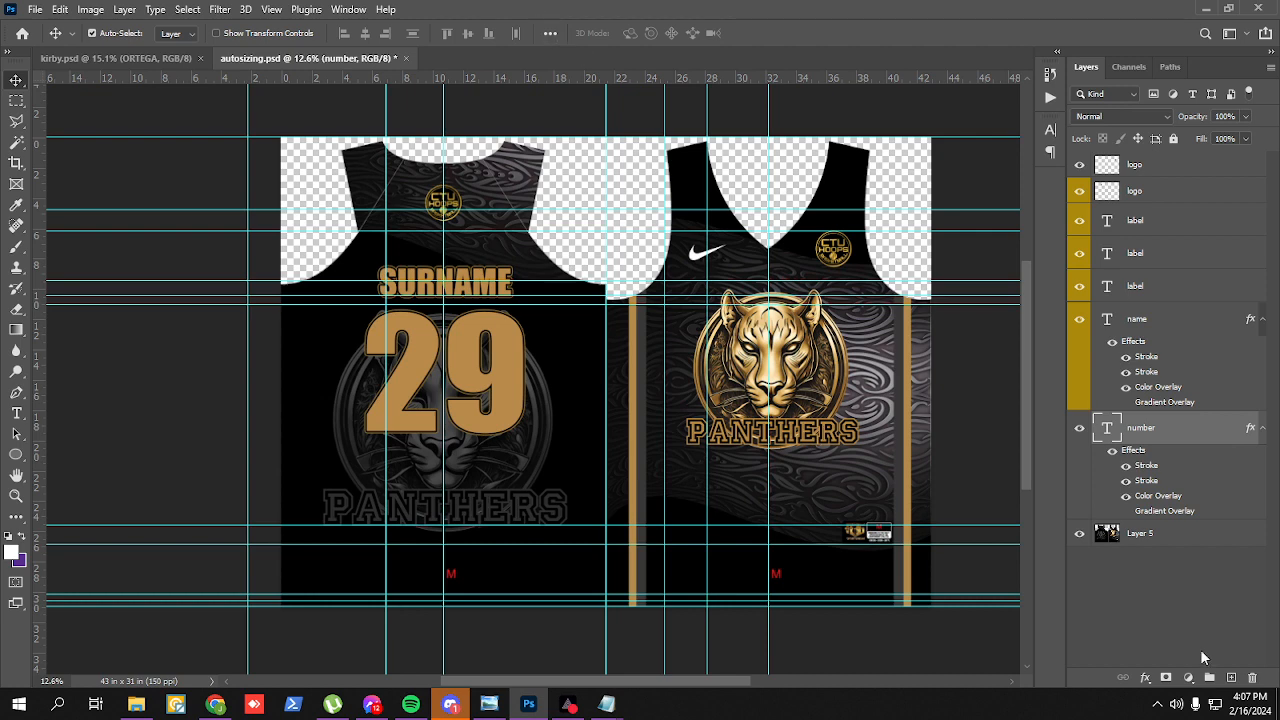
# Step: Select the Layer 5 background layer and save autosizing.psd
pyautogui.click(1141, 535)
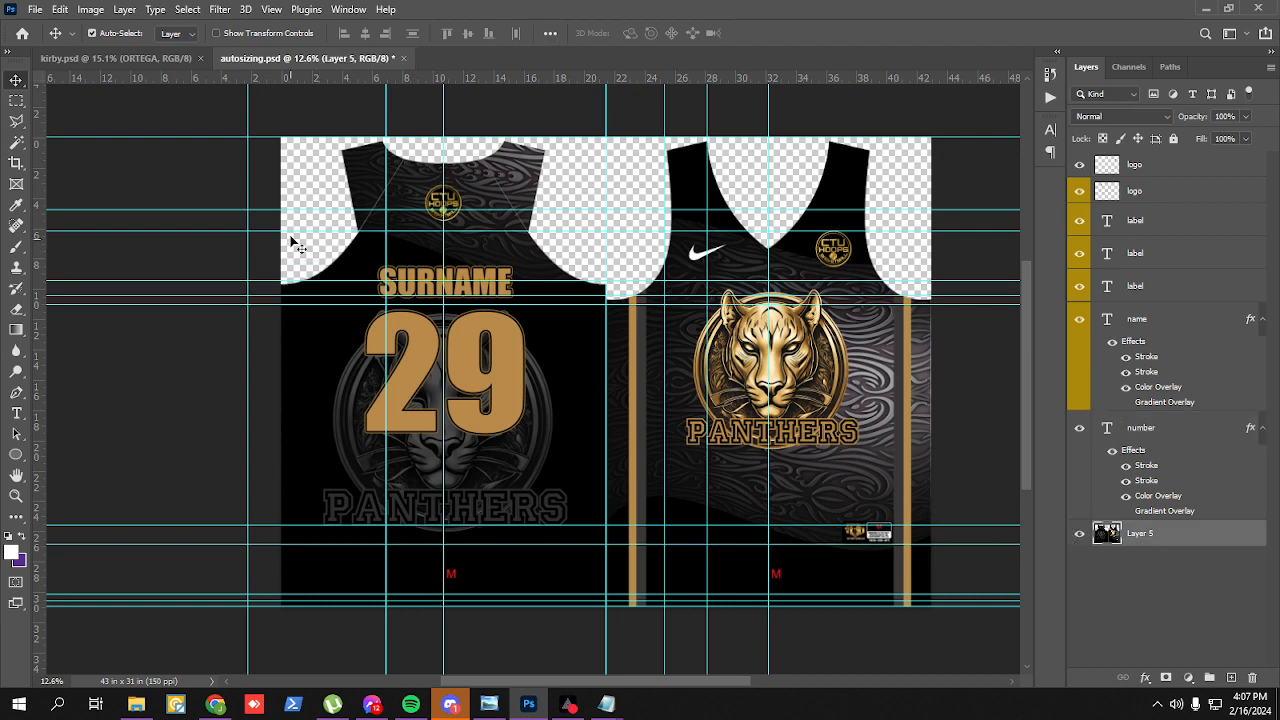
pyautogui.hotkey('ctrl', 's')
# Step: Open NEWNEW.csv from the D:\panthers folder in Notepad++ through File Explorer
pyautogui.click(137, 705)
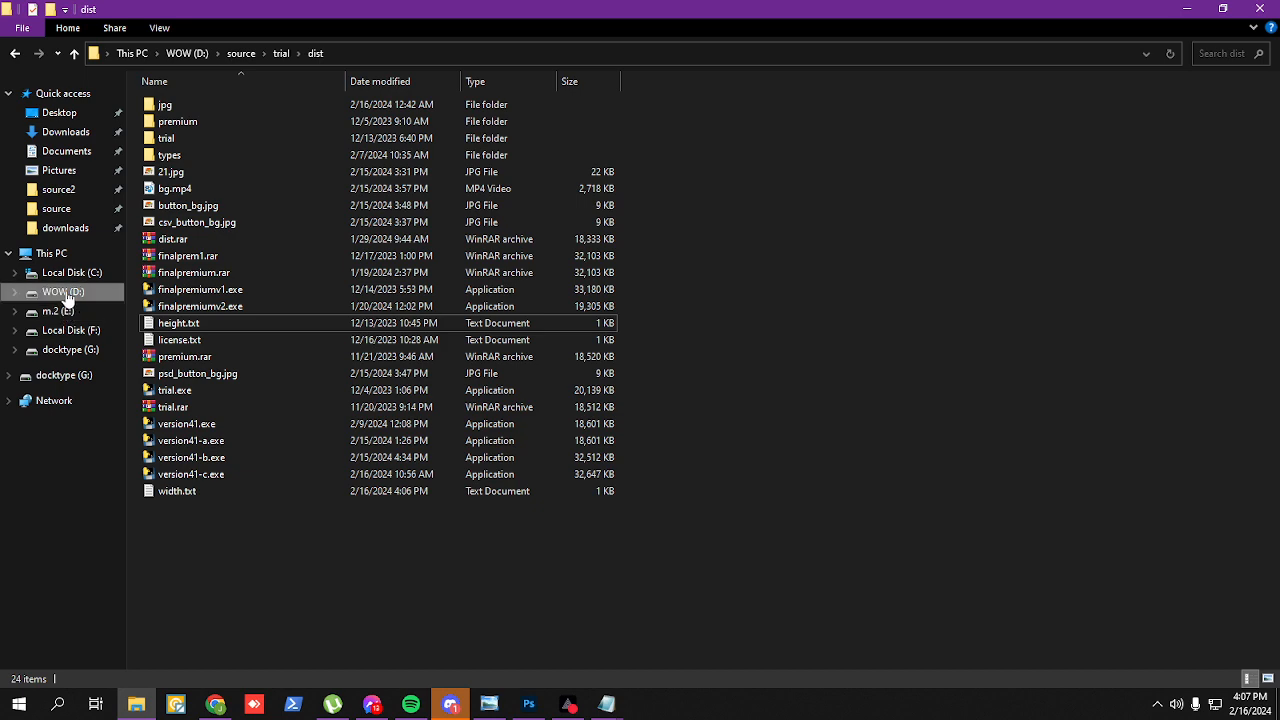
pyautogui.click(60, 291)
pyautogui.doubleClick(187, 206)
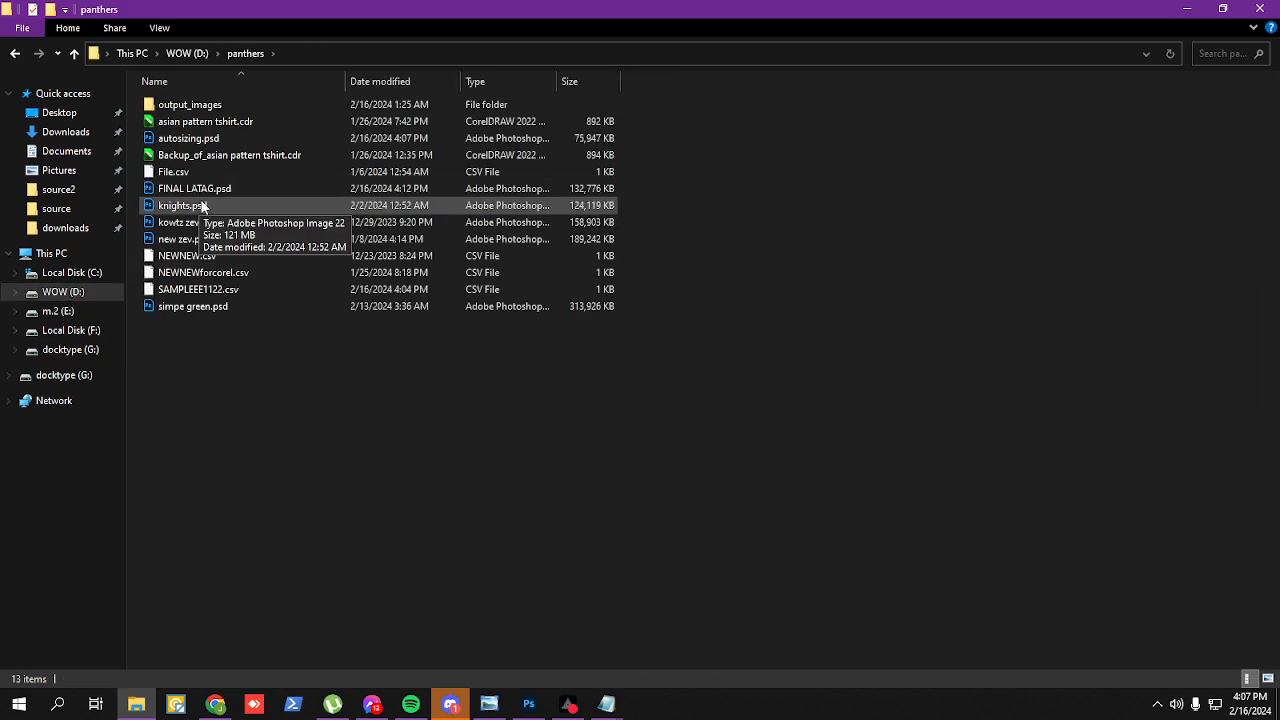
pyautogui.rightClick(172, 274)
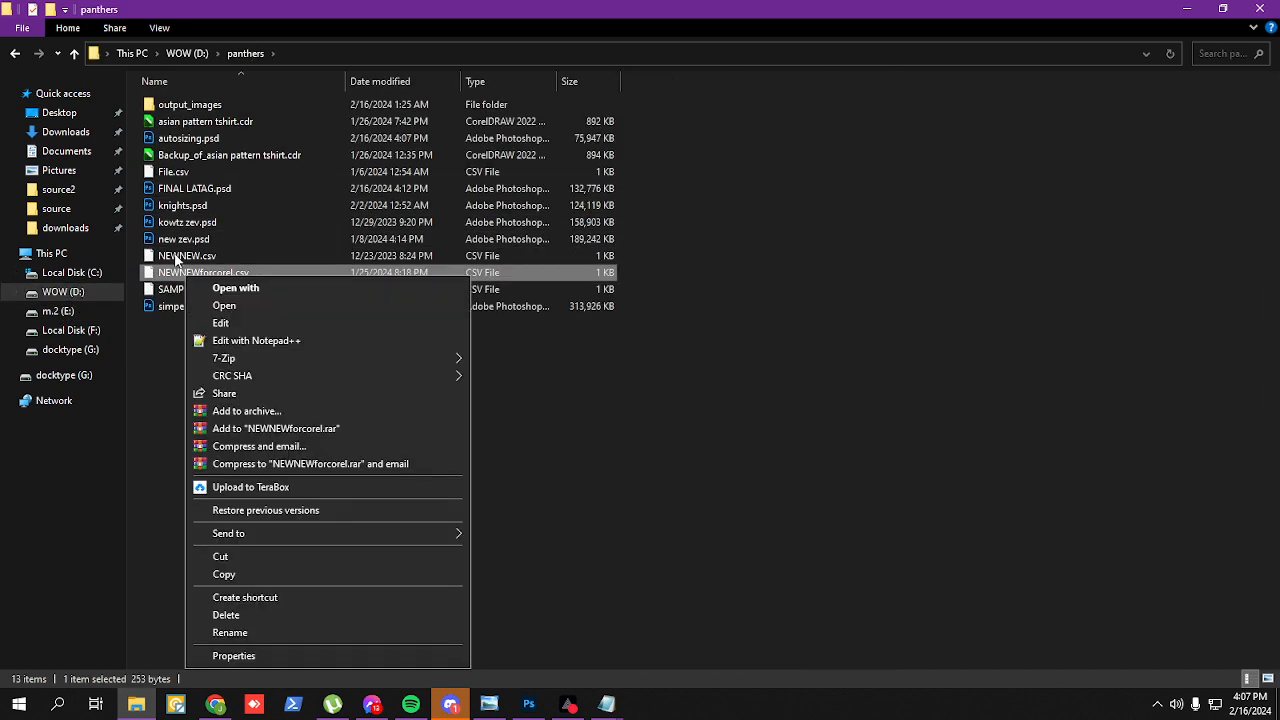
pyautogui.rightClick(174, 256)
pyautogui.click(187, 318)
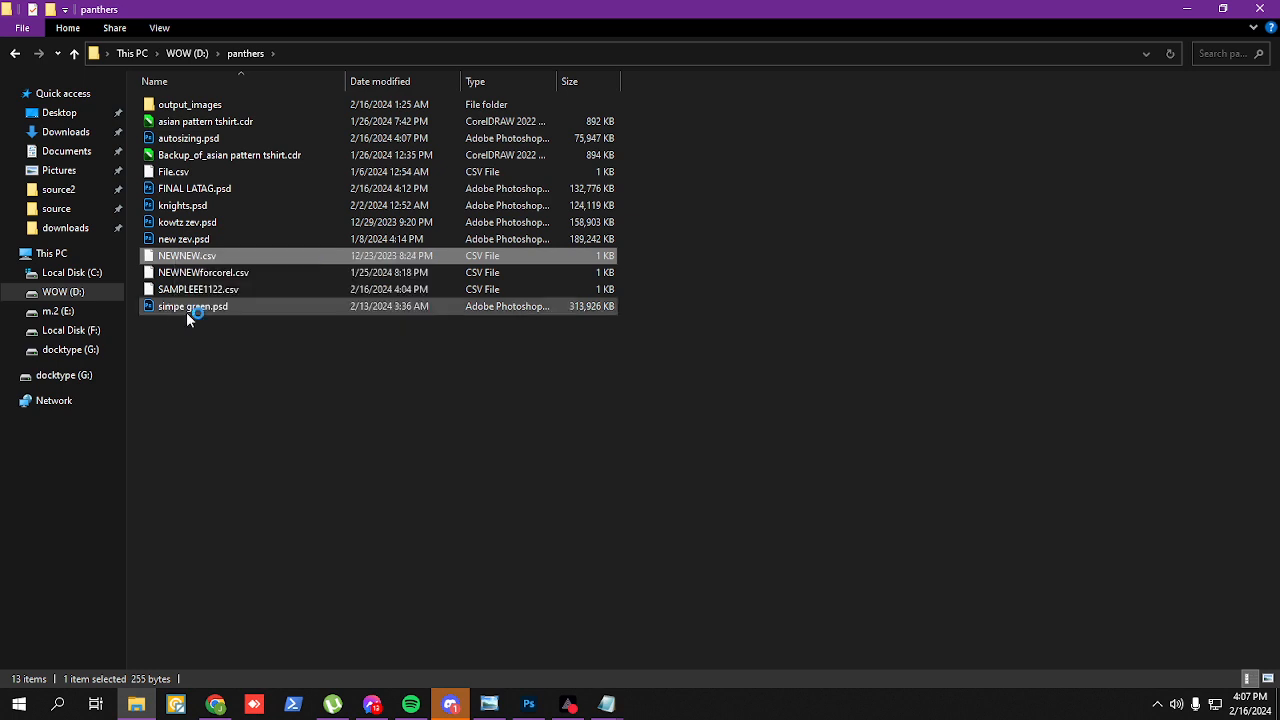
pyautogui.moveTo(1279, 66); pyautogui.dragTo(582, 71)
pyautogui.click(756, 67)
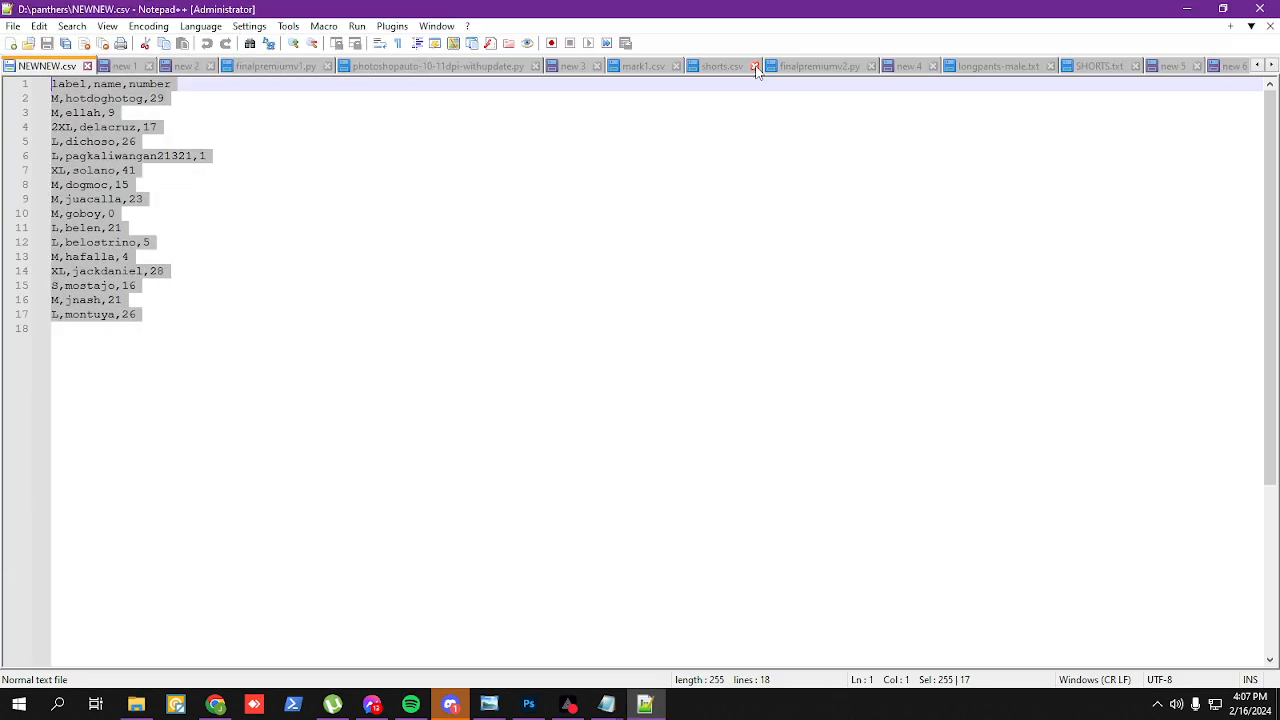
# Step: Review the label, name and number entries of the player list in NEWNEW.csv, highlighting all rows
pyautogui.click(214, 311)
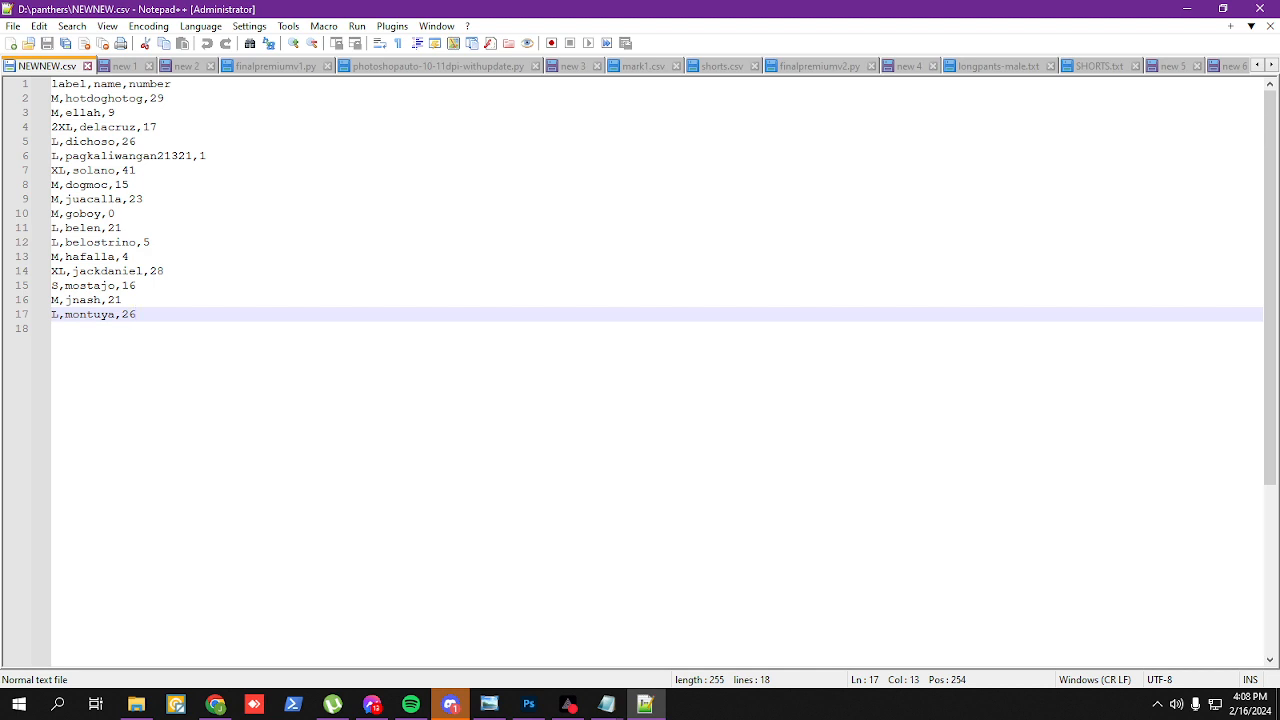
pyautogui.hotkey('alt', 'Tab')
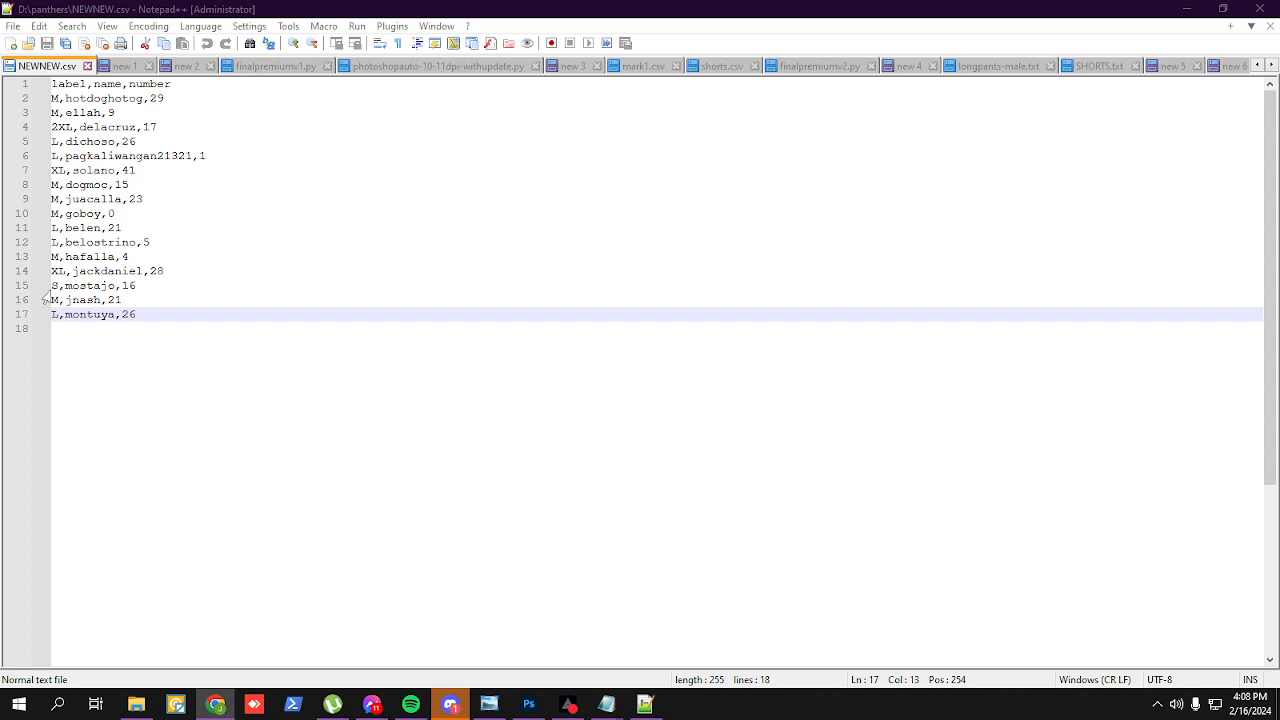
pyautogui.click(192, 322)
pyautogui.moveTo(194, 323); pyautogui.dragTo(16, 79)
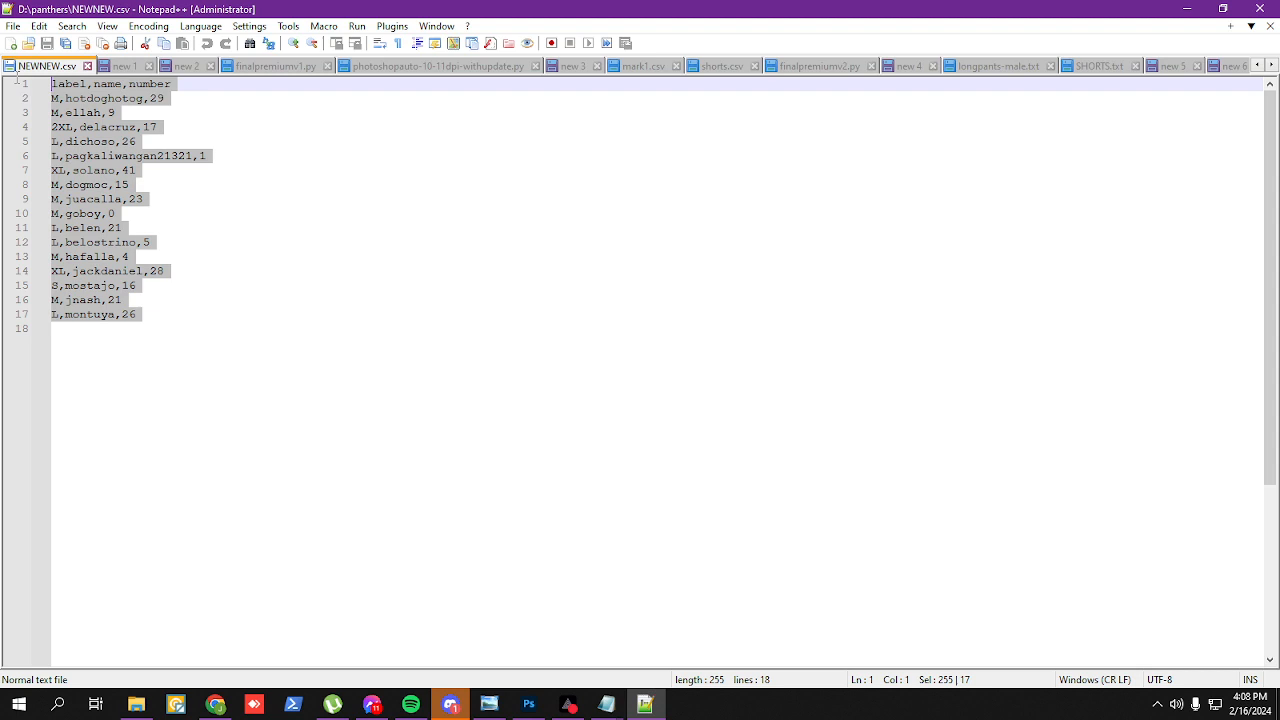
pyautogui.click(323, 203)
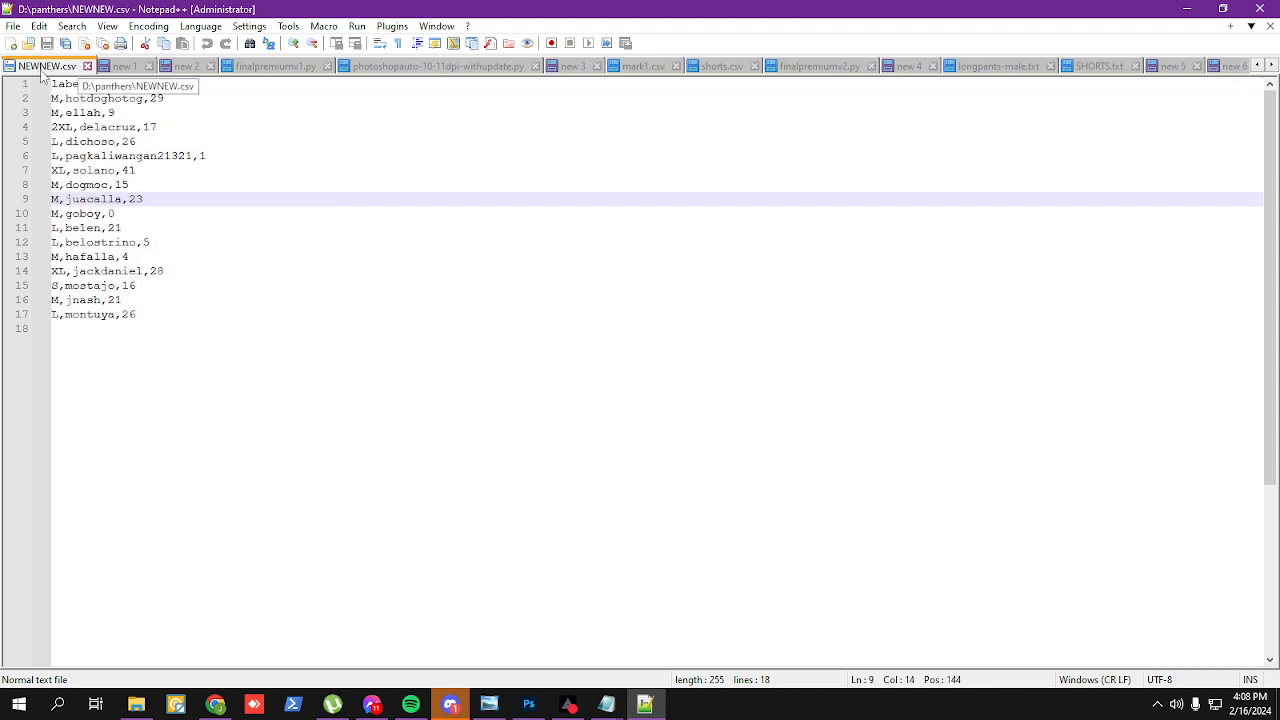
pyautogui.moveTo(178, 321); pyautogui.dragTo(16, 84)
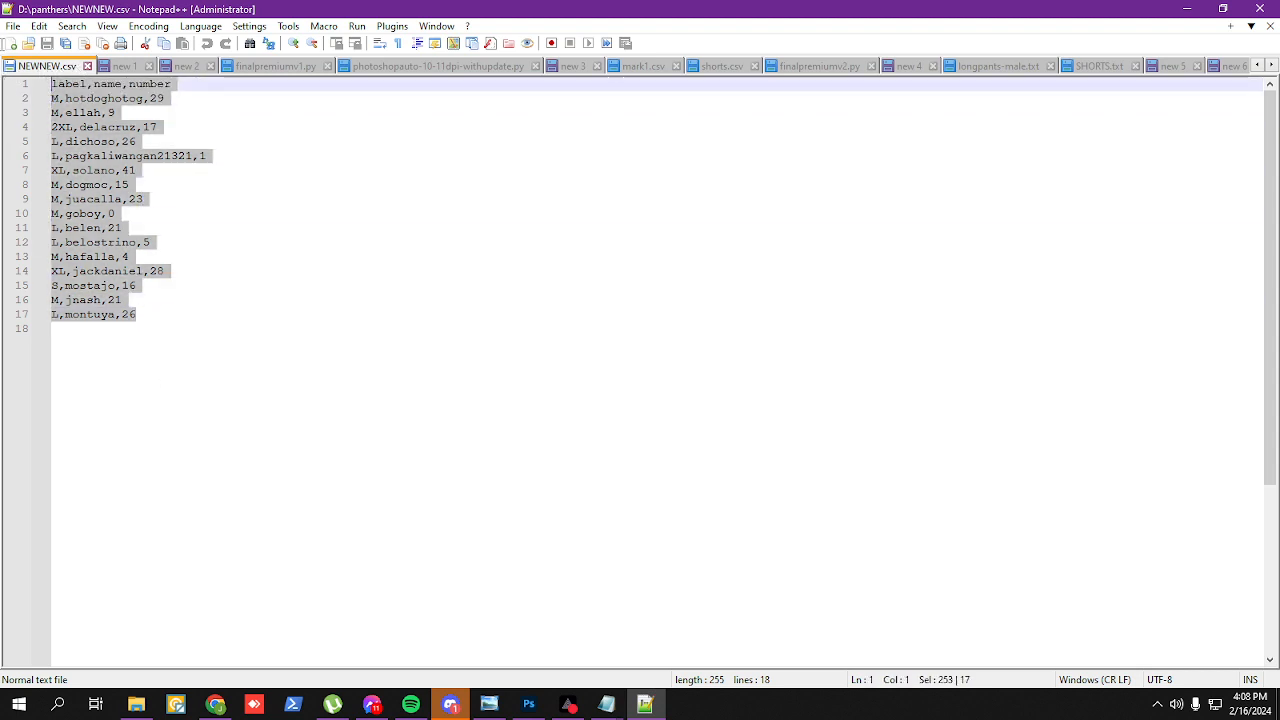
pyautogui.click(380, 320)
pyautogui.moveTo(294, 303); pyautogui.dragTo(5, 84)
pyautogui.moveTo(226, 357); pyautogui.dragTo(6, 82)
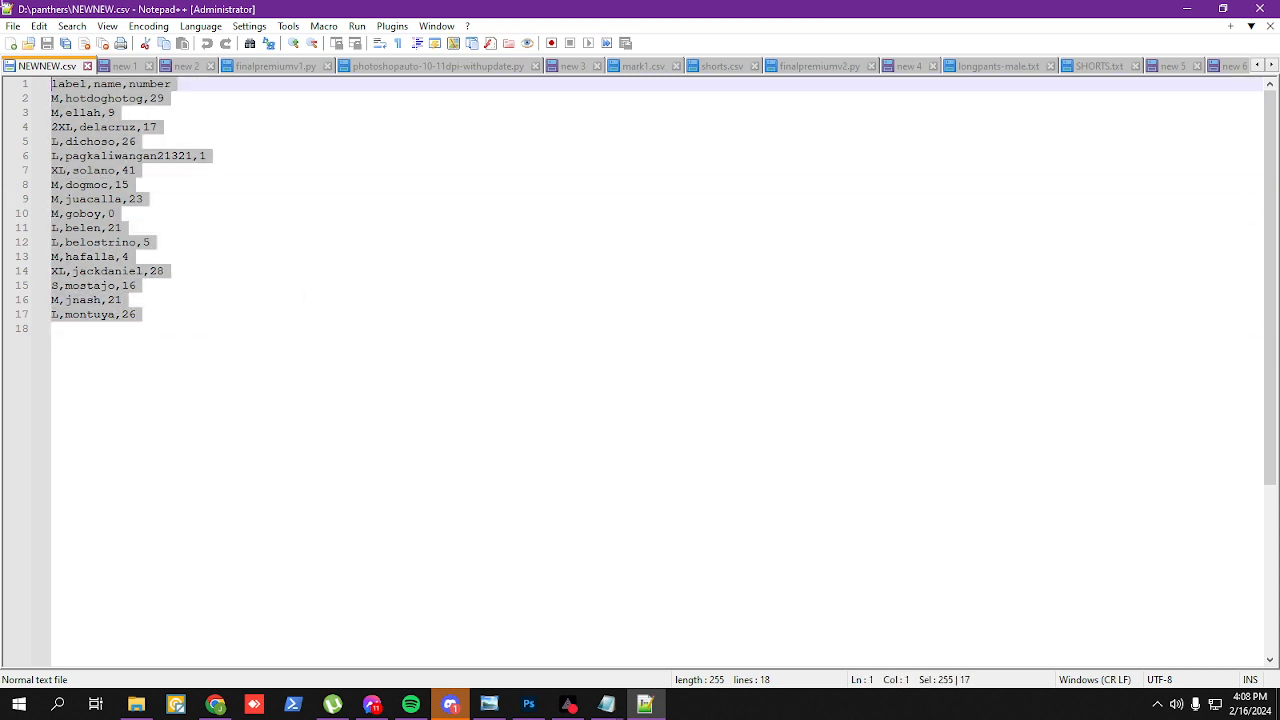
pyautogui.moveTo(238, 322); pyautogui.dragTo(97, 271)
pyautogui.hotkey('ctrl', 'a')
# Step: Switch to File Explorer, open upper_jersey.txt from D:\source\trial\types, review its width and height per size, and close it
pyautogui.click(137, 705)
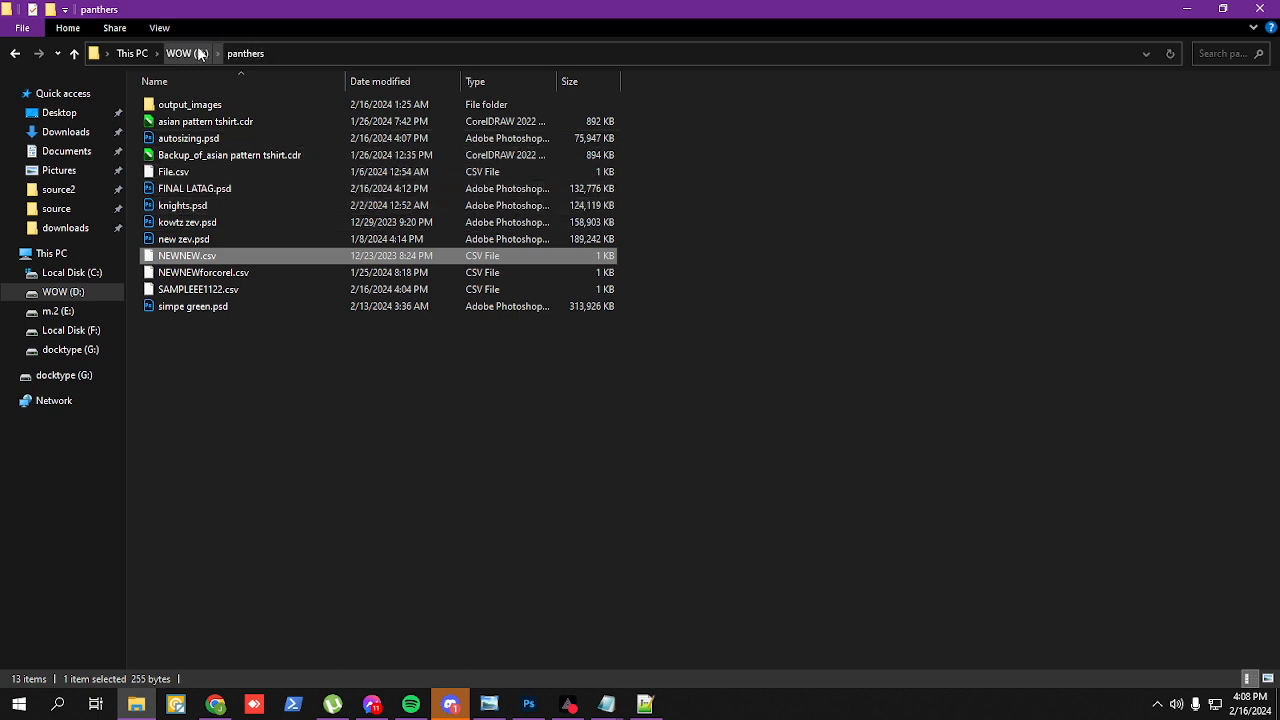
pyautogui.click(69, 213)
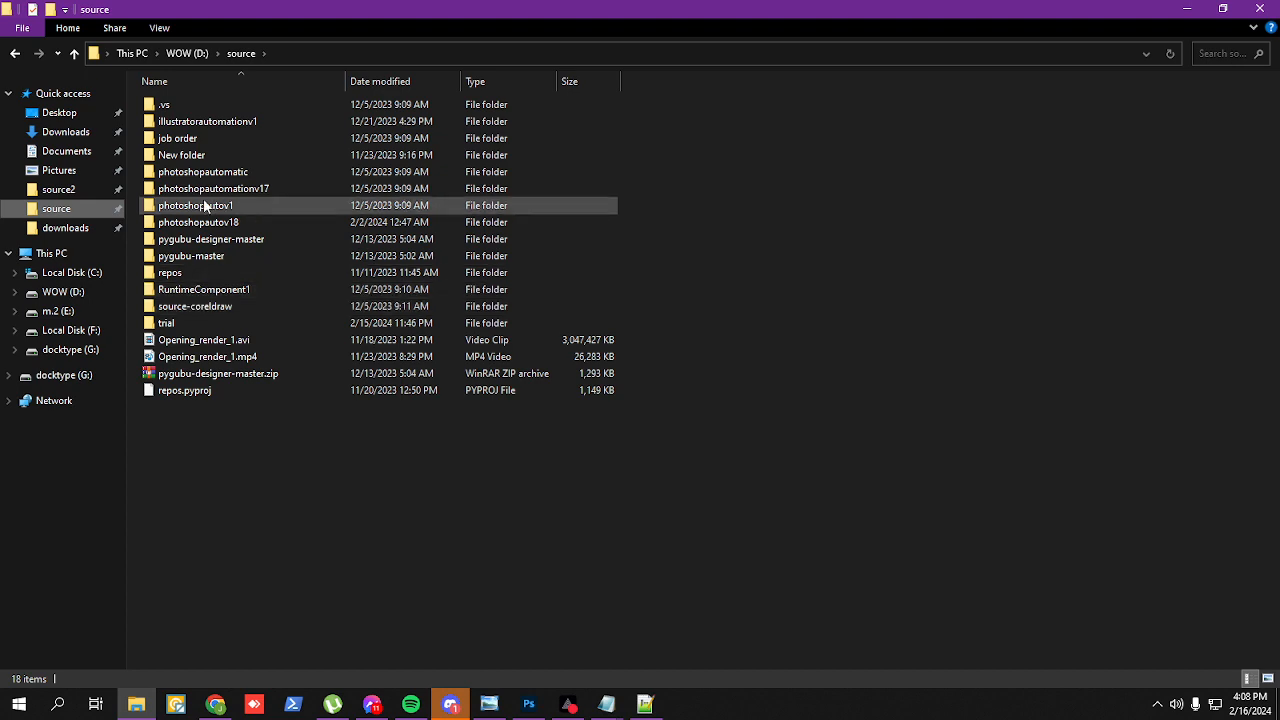
pyautogui.doubleClick(165, 323)
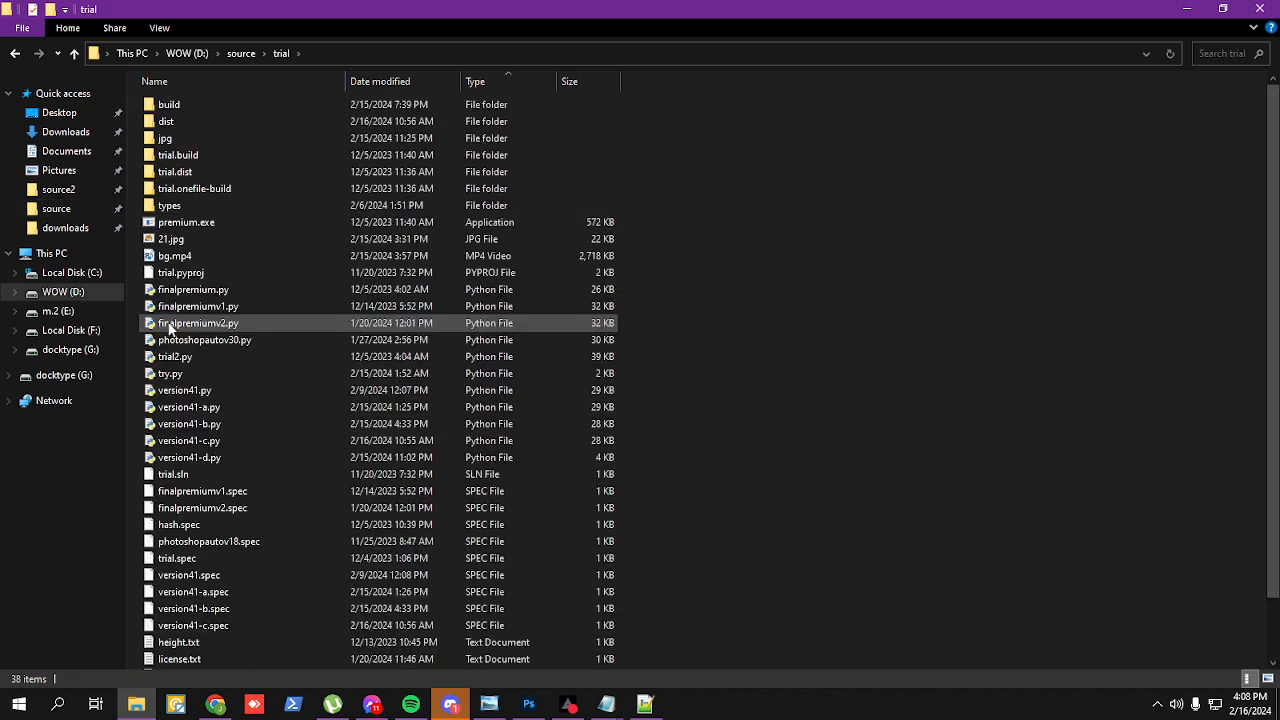
pyautogui.doubleClick(169, 206)
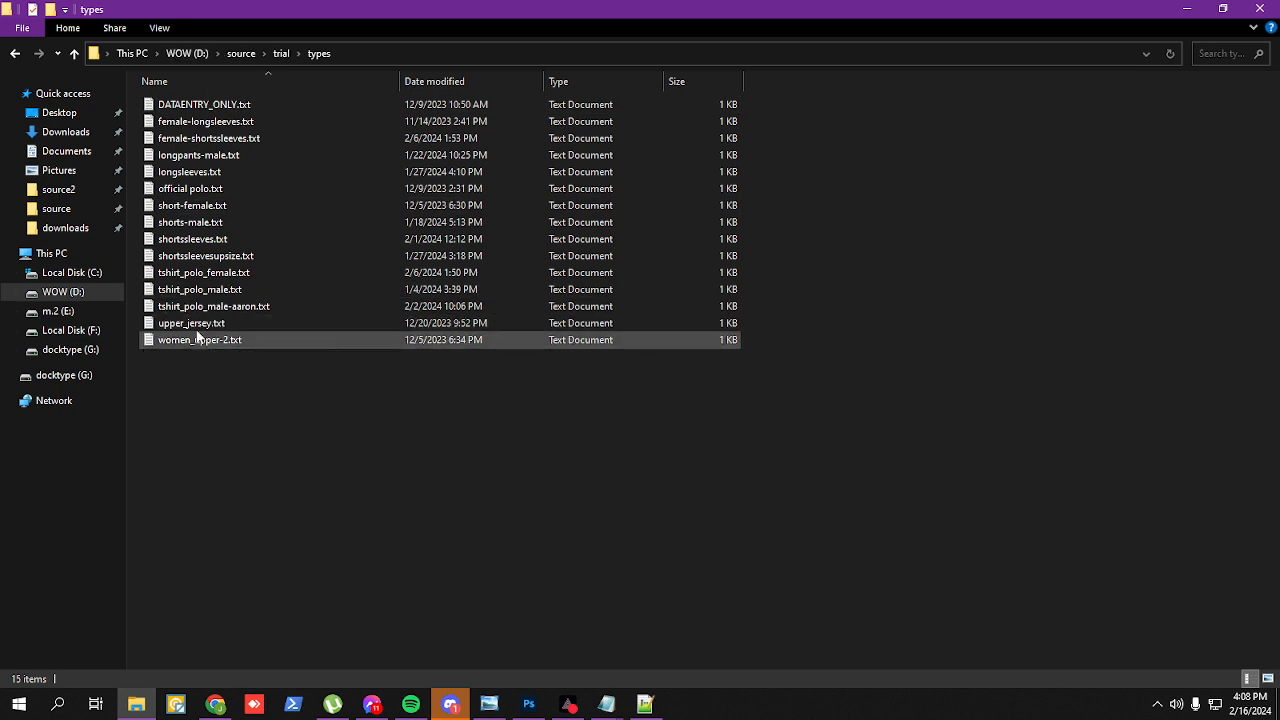
pyautogui.doubleClick(199, 330)
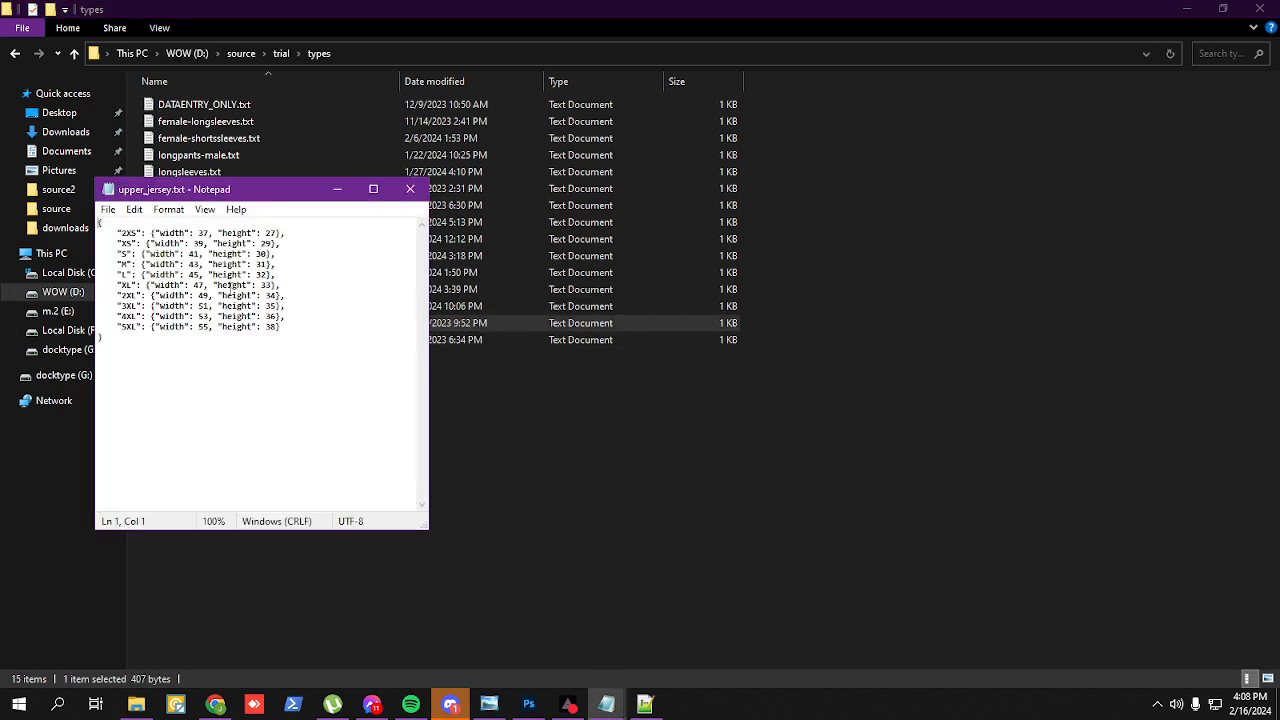
pyautogui.moveTo(306, 335); pyautogui.dragTo(293, 192)
pyautogui.click(410, 189)
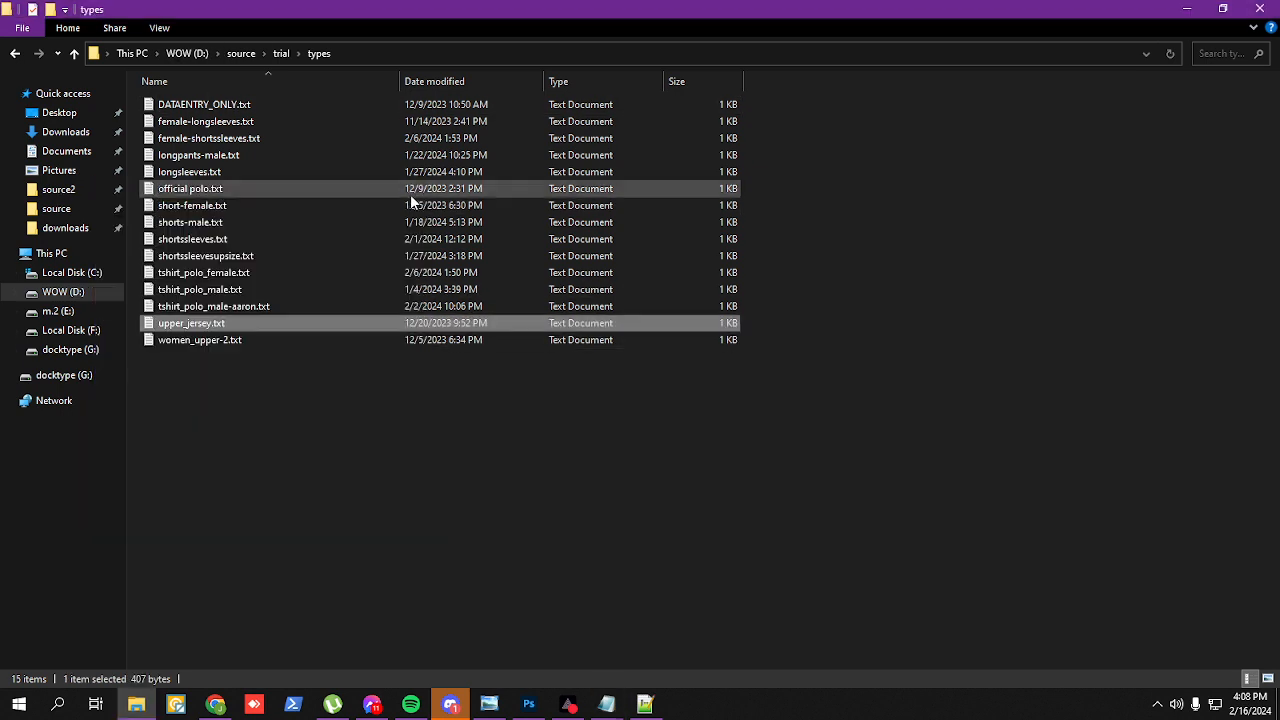
# Step: Return to the trial folder and launch version41-c.py
pyautogui.click(14, 53)
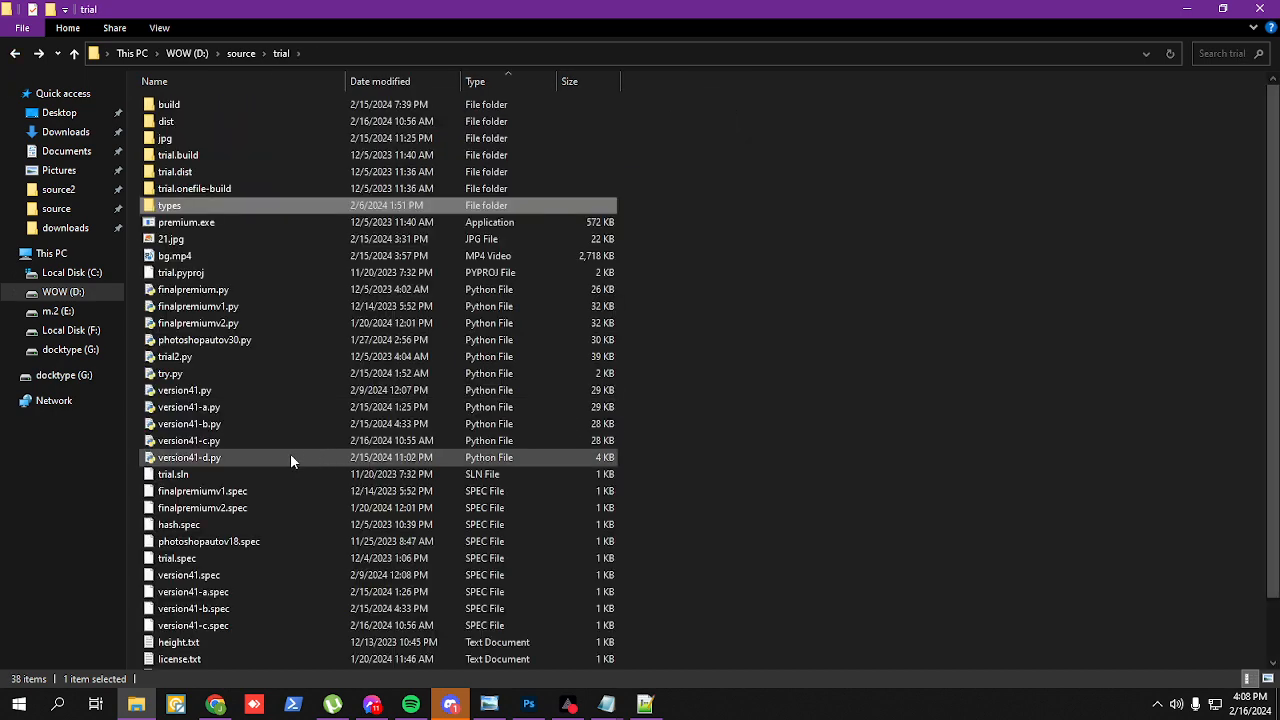
pyautogui.scroll(-2, 290, 455)
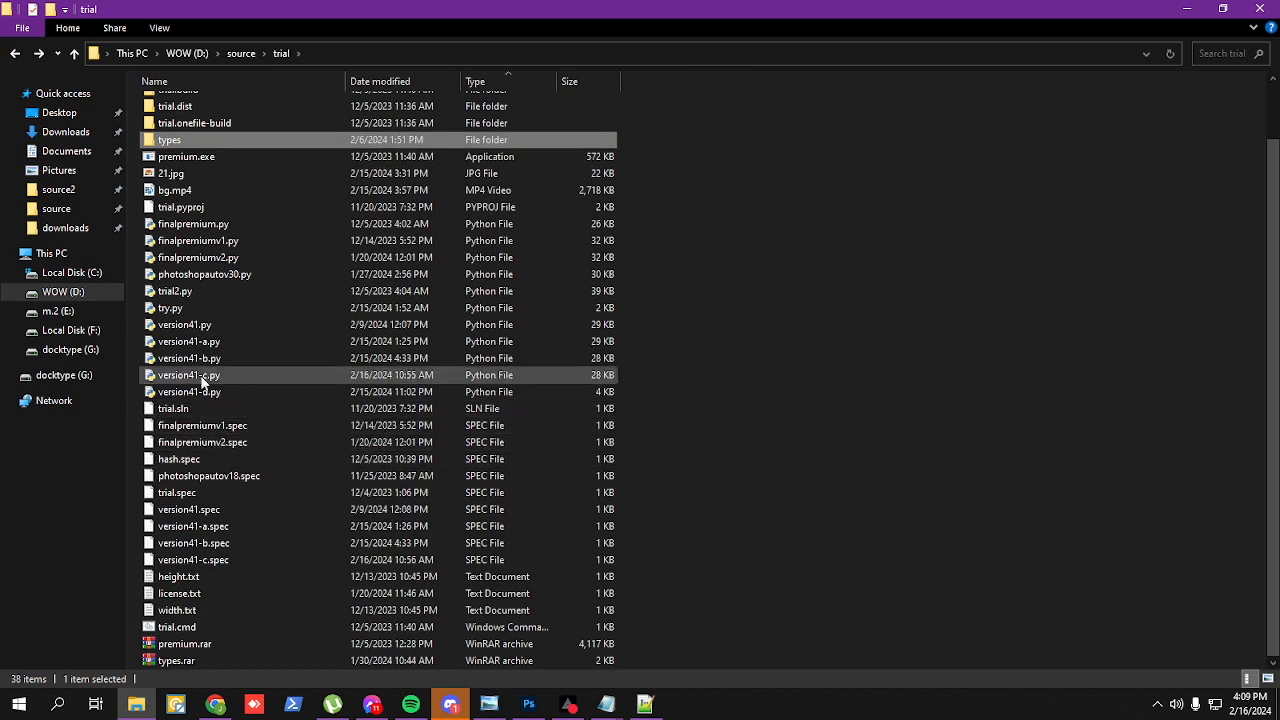
pyautogui.doubleClick(199, 374)
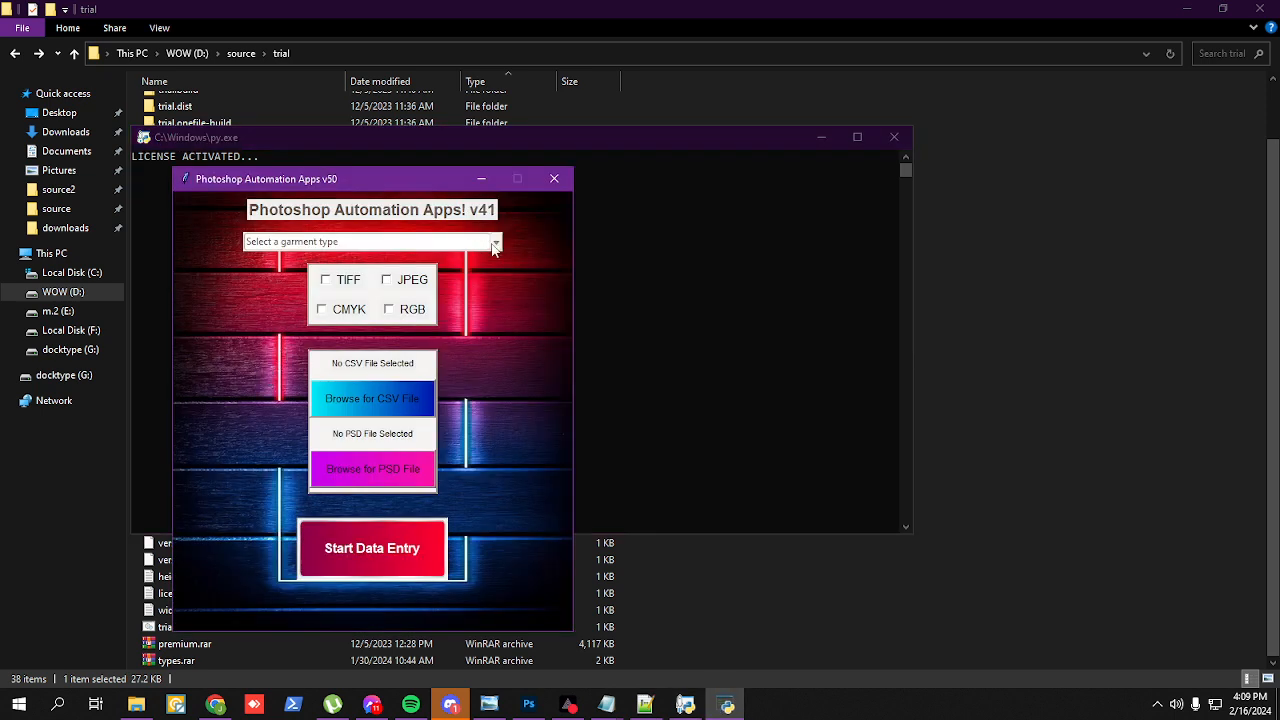
# Step: Set the garment type to upper_jersey and enable JPEG and CMYK output
pyautogui.click(492, 249)
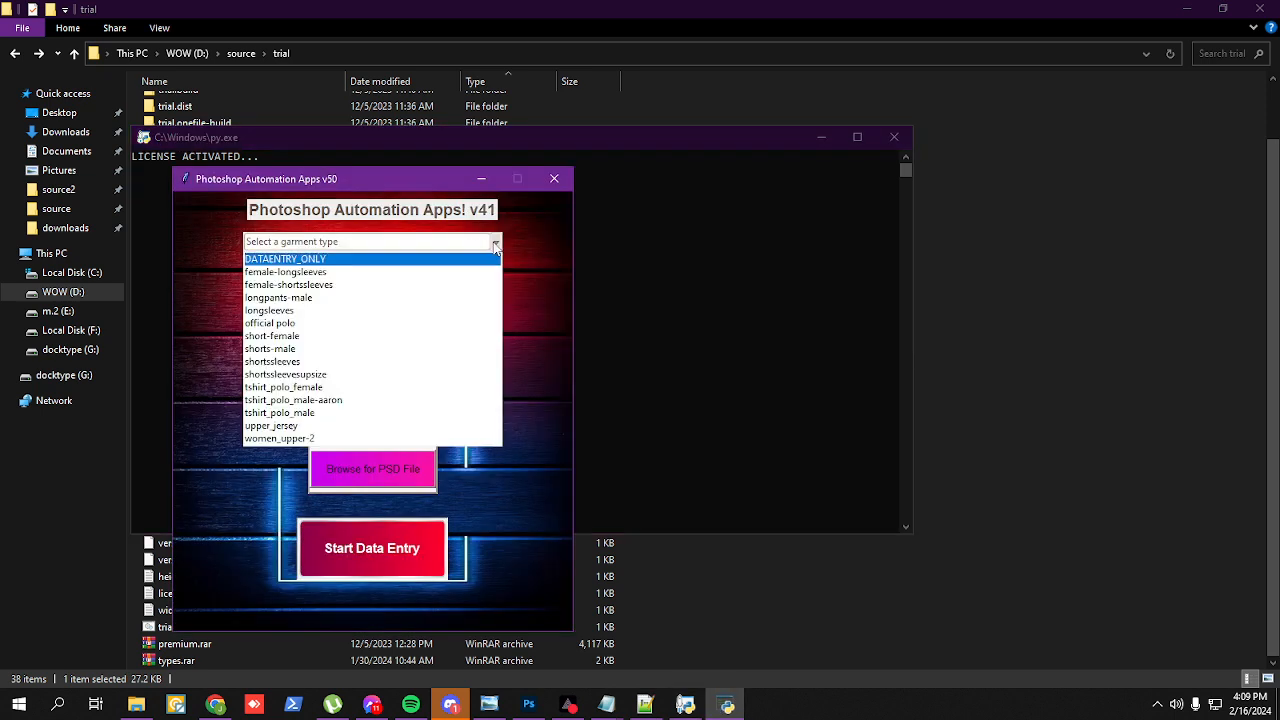
pyautogui.click(360, 427)
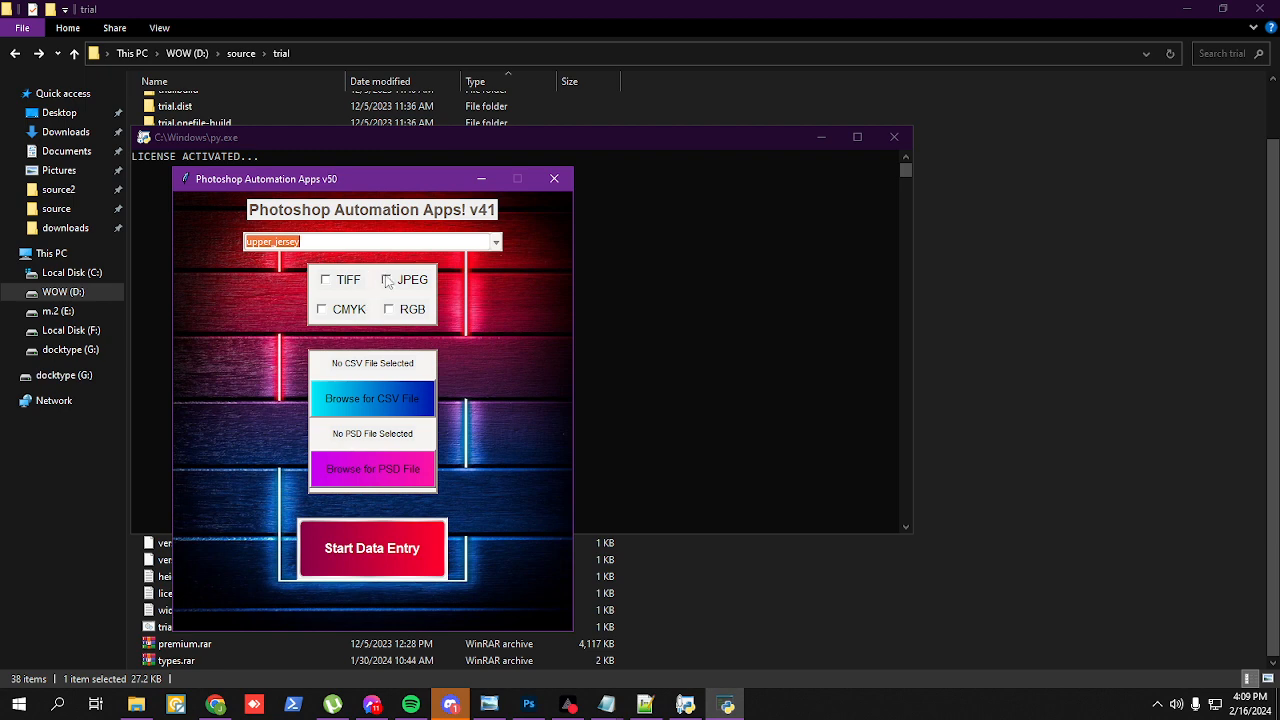
pyautogui.click(387, 281)
pyautogui.click(326, 312)
# Step: Browse for the CSV file and permanently delete the output_images folder from D:\panthers
pyautogui.click(381, 400)
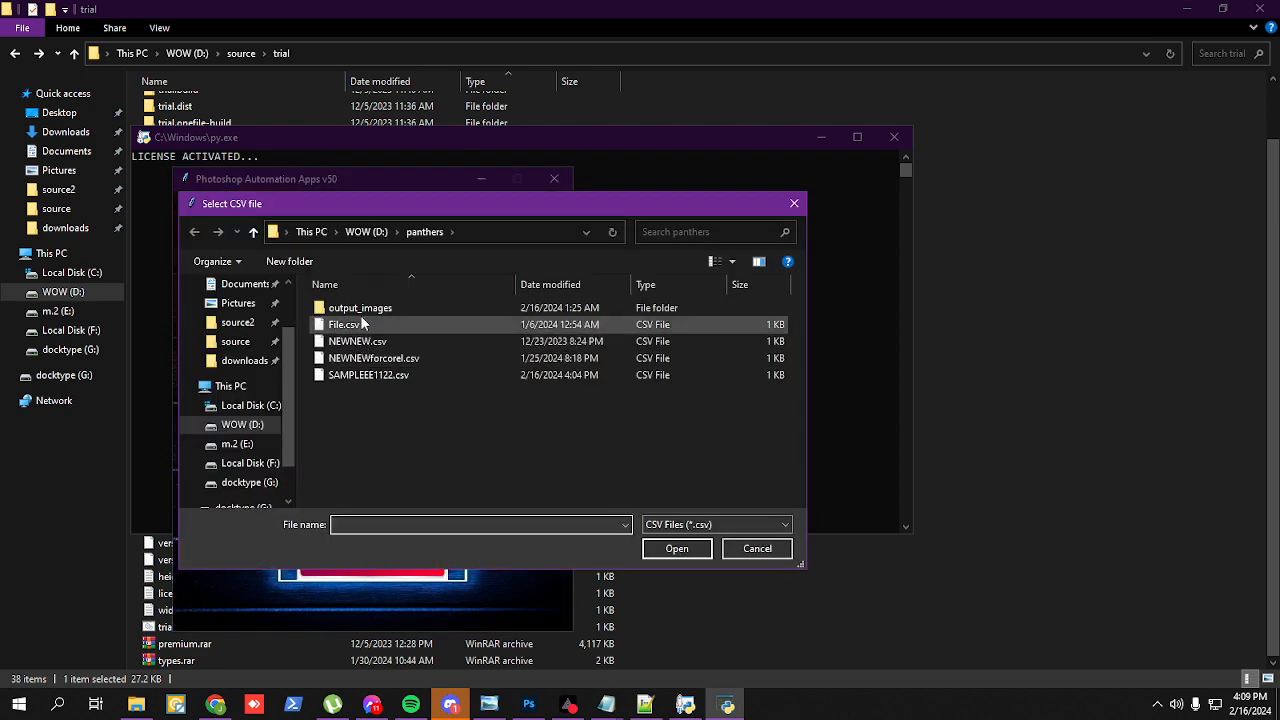
pyautogui.click(367, 309)
pyautogui.hotkey('shift', 'Delete')
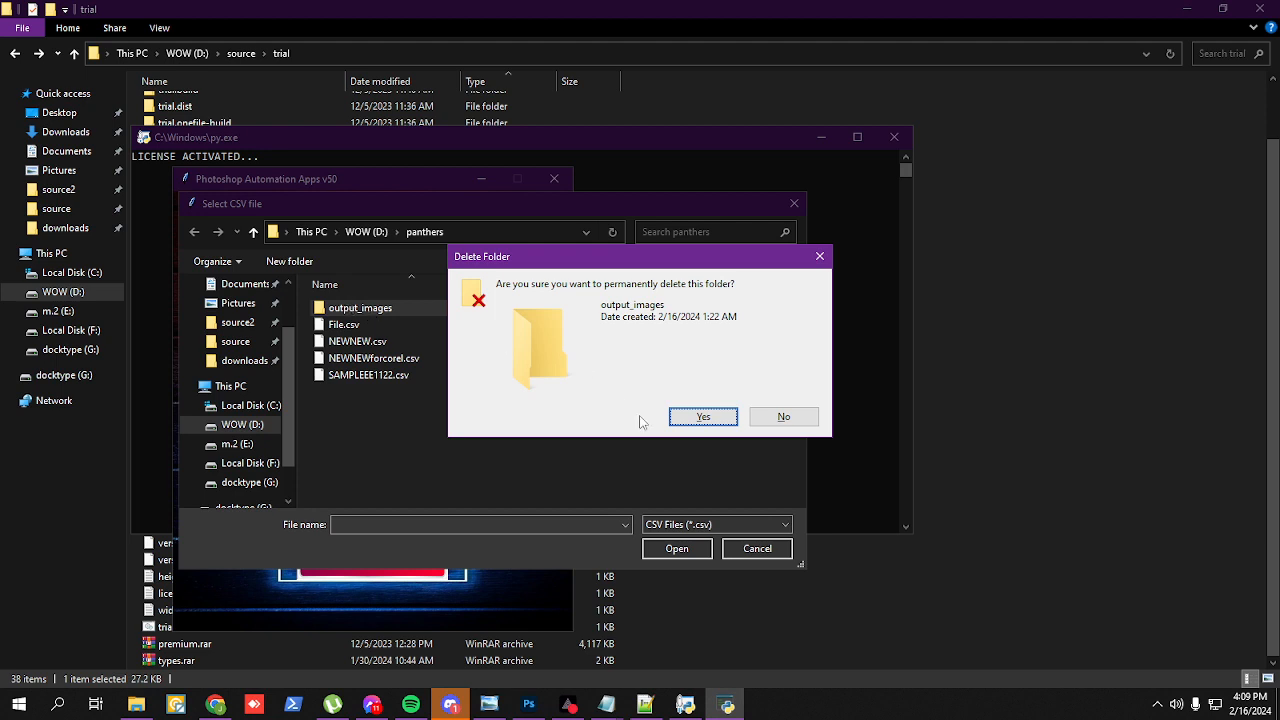
pyautogui.click(699, 419)
# Step: Load NEWNEW.csv as the CSV file and autosizing.psd as the template PSD from D:\panthers
pyautogui.click(370, 325)
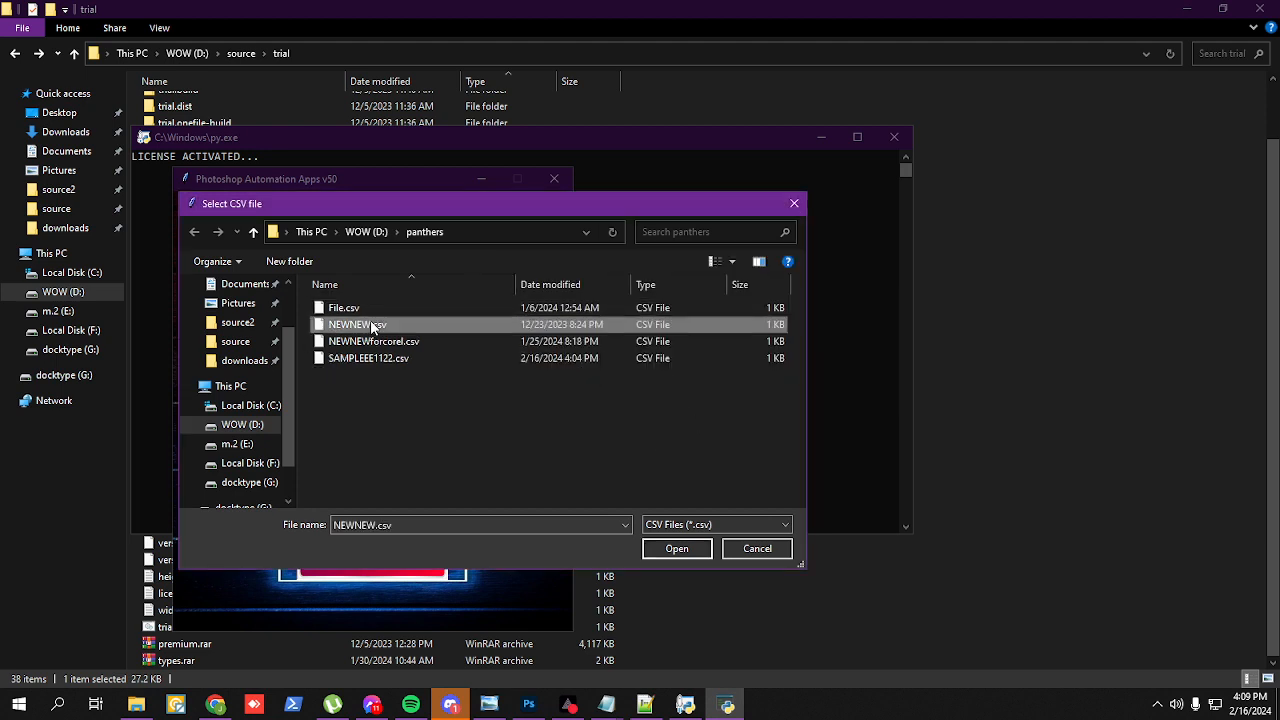
pyautogui.click(672, 549)
pyautogui.click(398, 484)
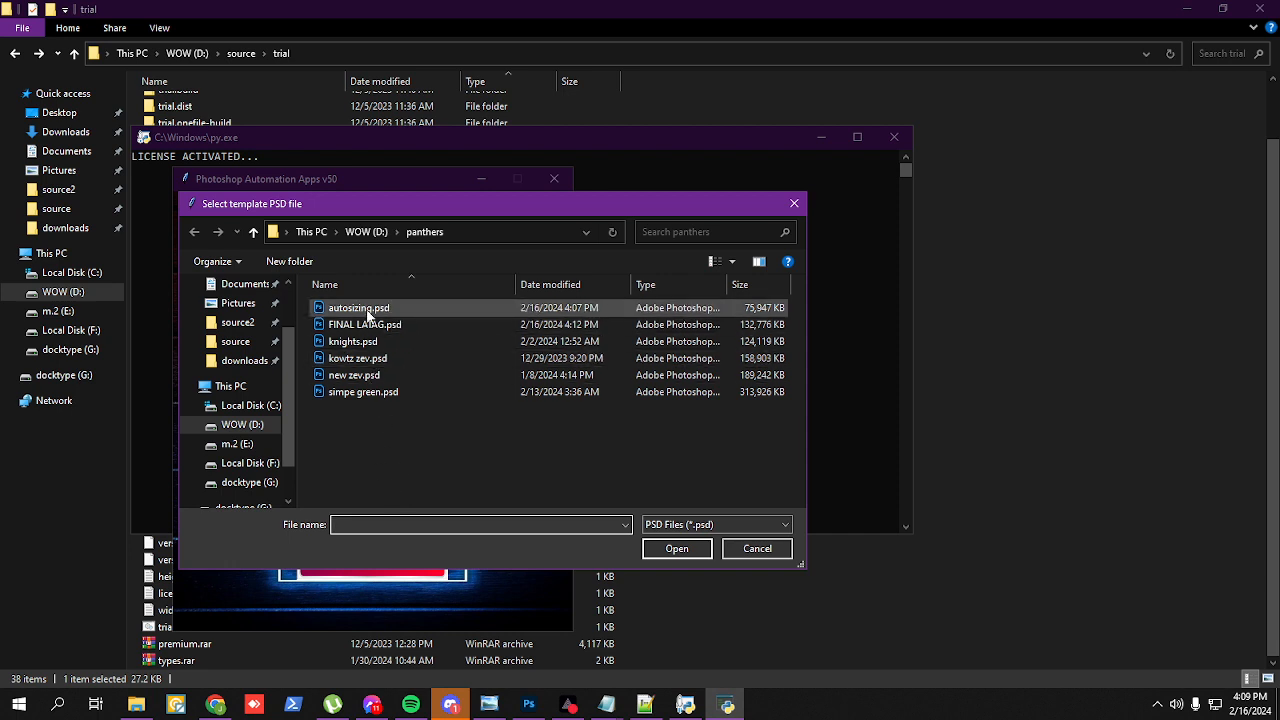
pyautogui.click(390, 312)
pyautogui.click(677, 556)
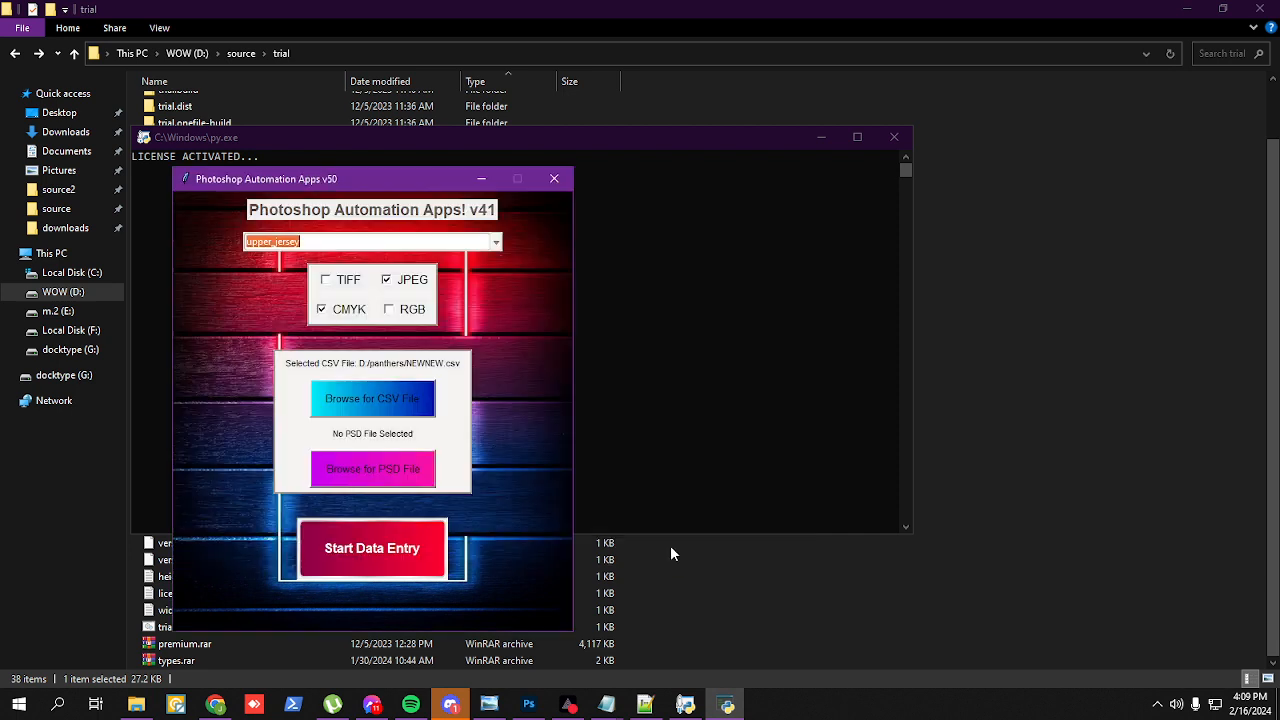
# Step: Start the data entry run and follow its progress in the console output and in Photoshop
pyautogui.click(366, 553)
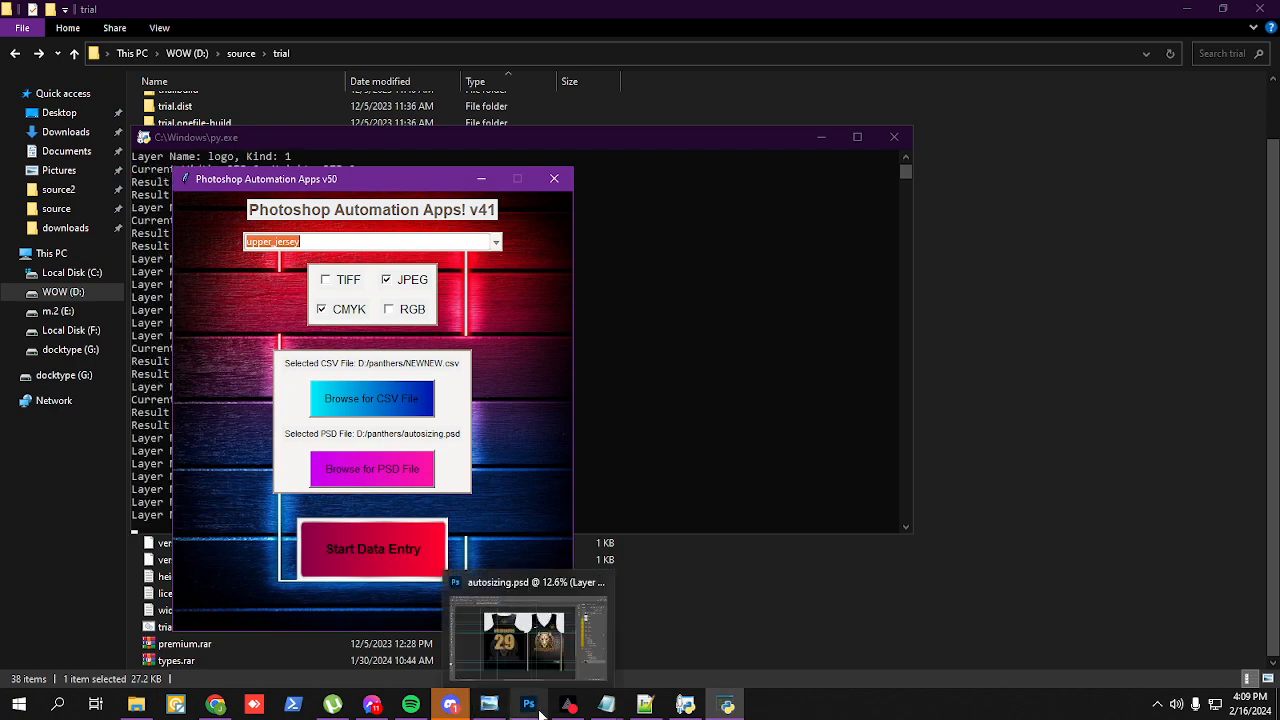
pyautogui.click(698, 152)
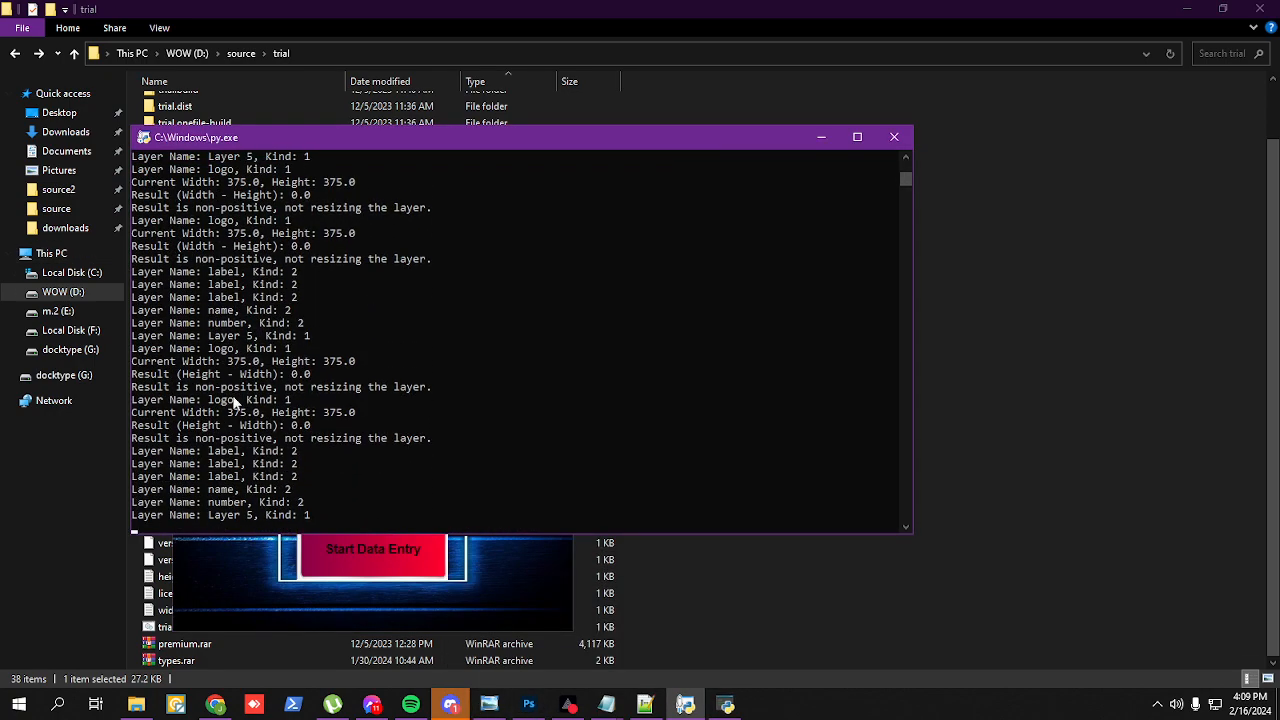
pyautogui.click(530, 708)
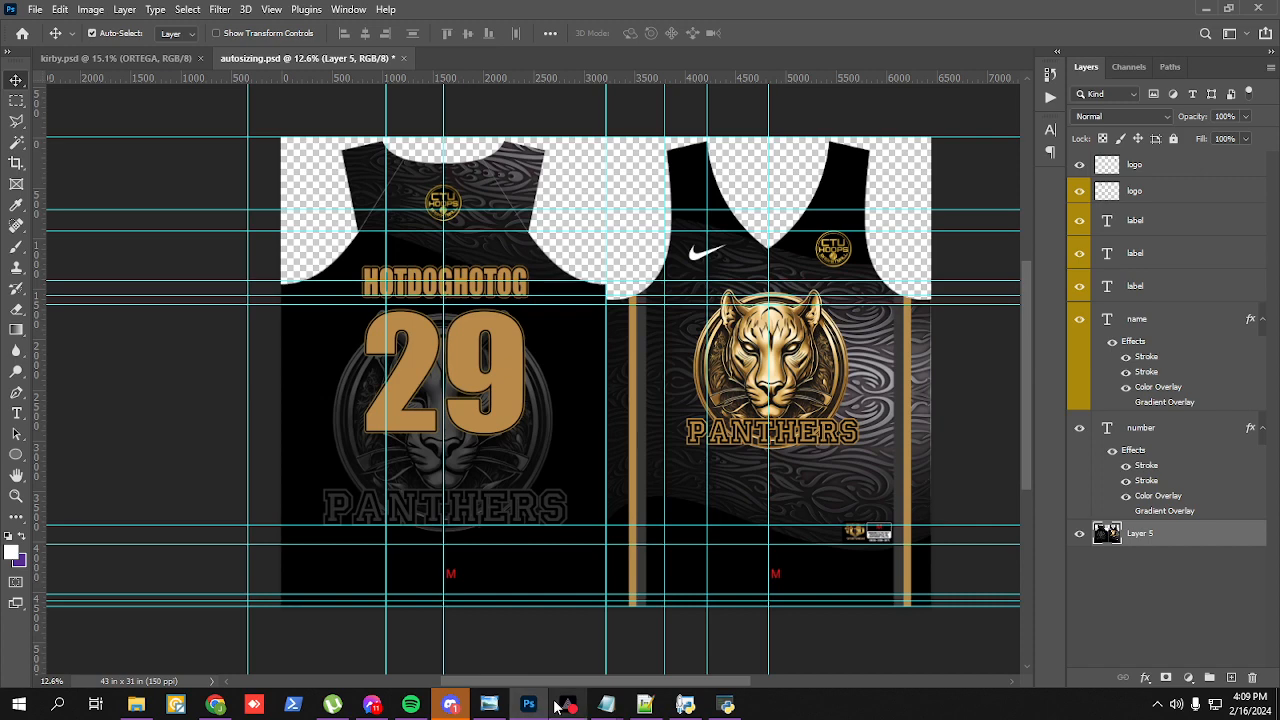
pyautogui.moveTo(557, 707)
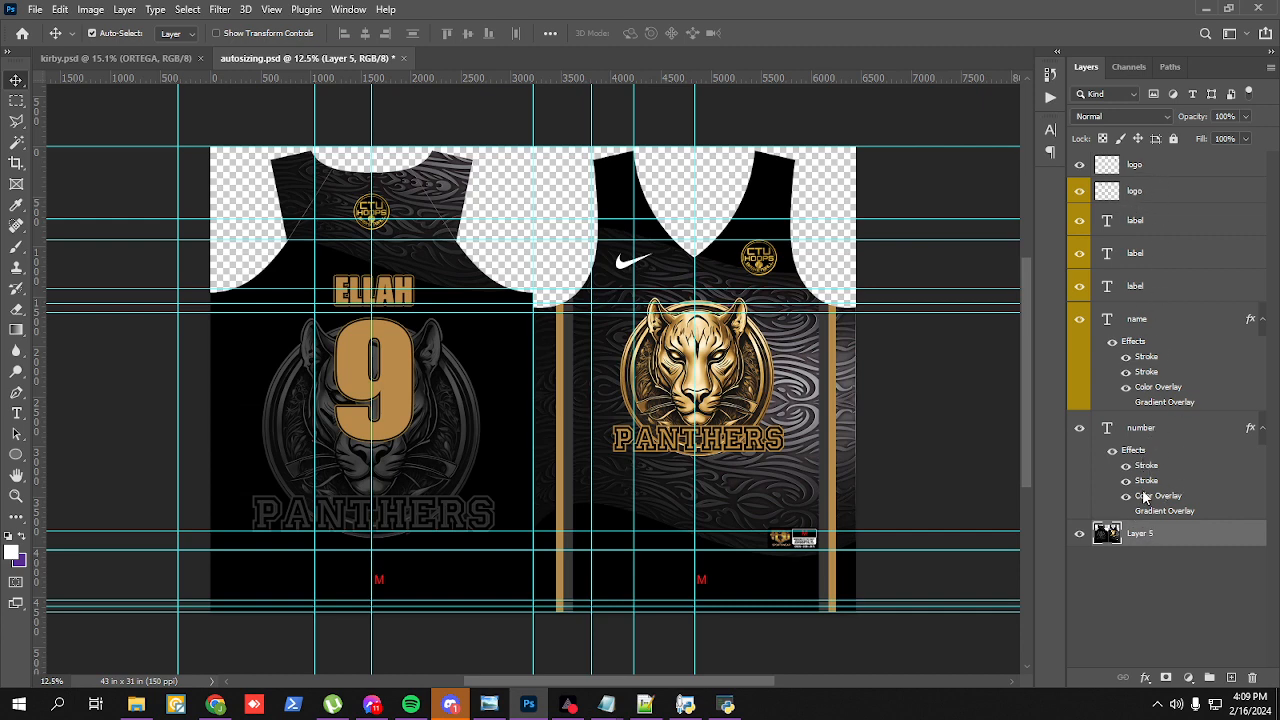
# Step: Open the D:\panthers\output_images folder in File Explorer
pyautogui.click(142, 715)
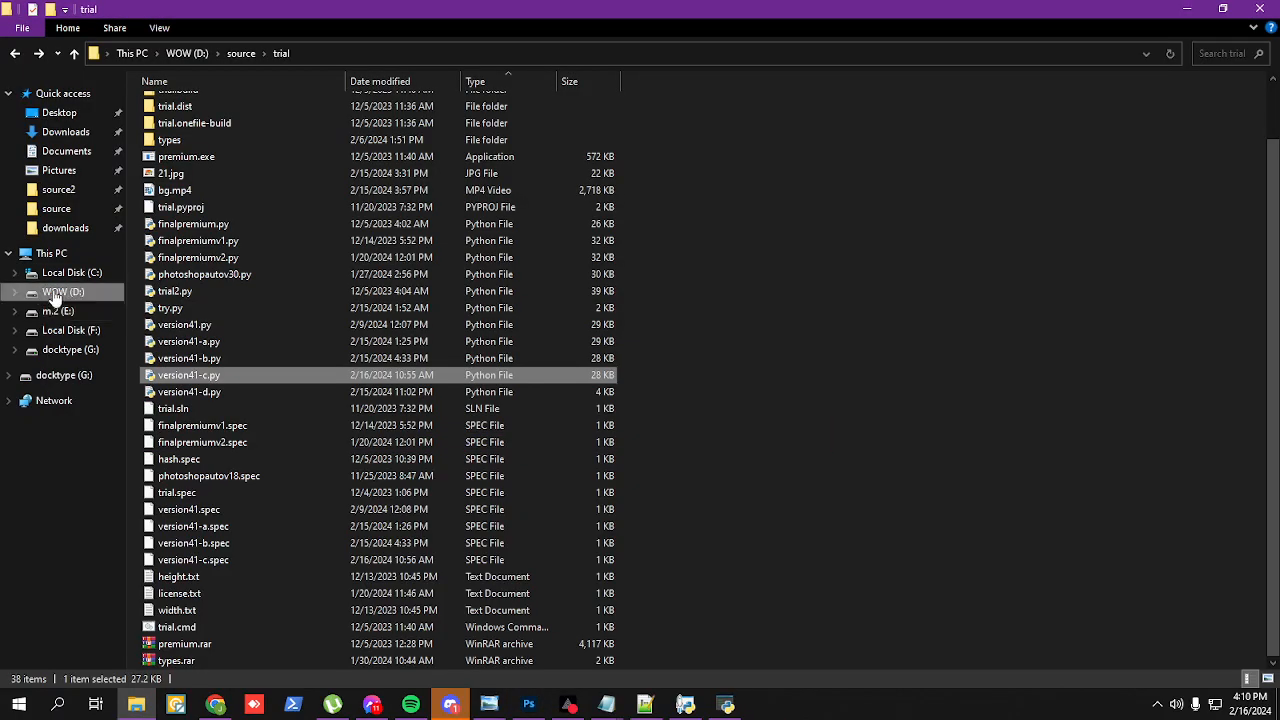
pyautogui.click(60, 292)
pyautogui.click(186, 260)
pyautogui.press('p')
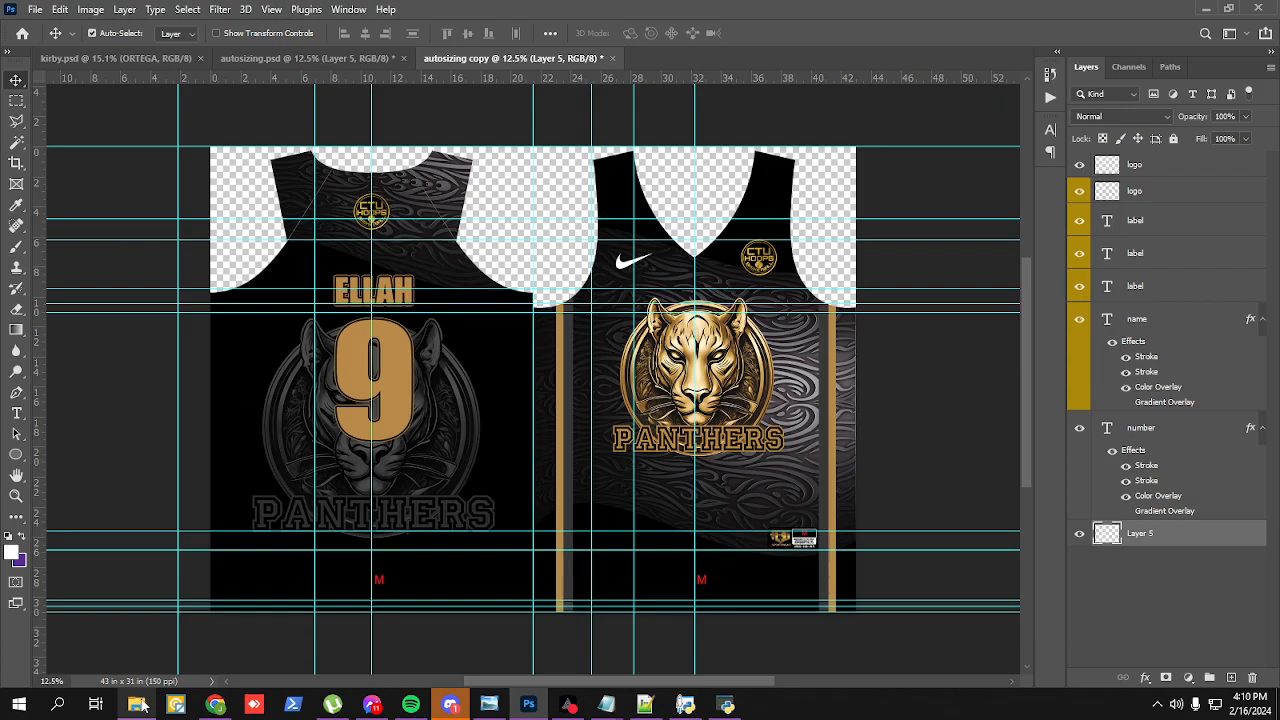
pyautogui.click(137, 707)
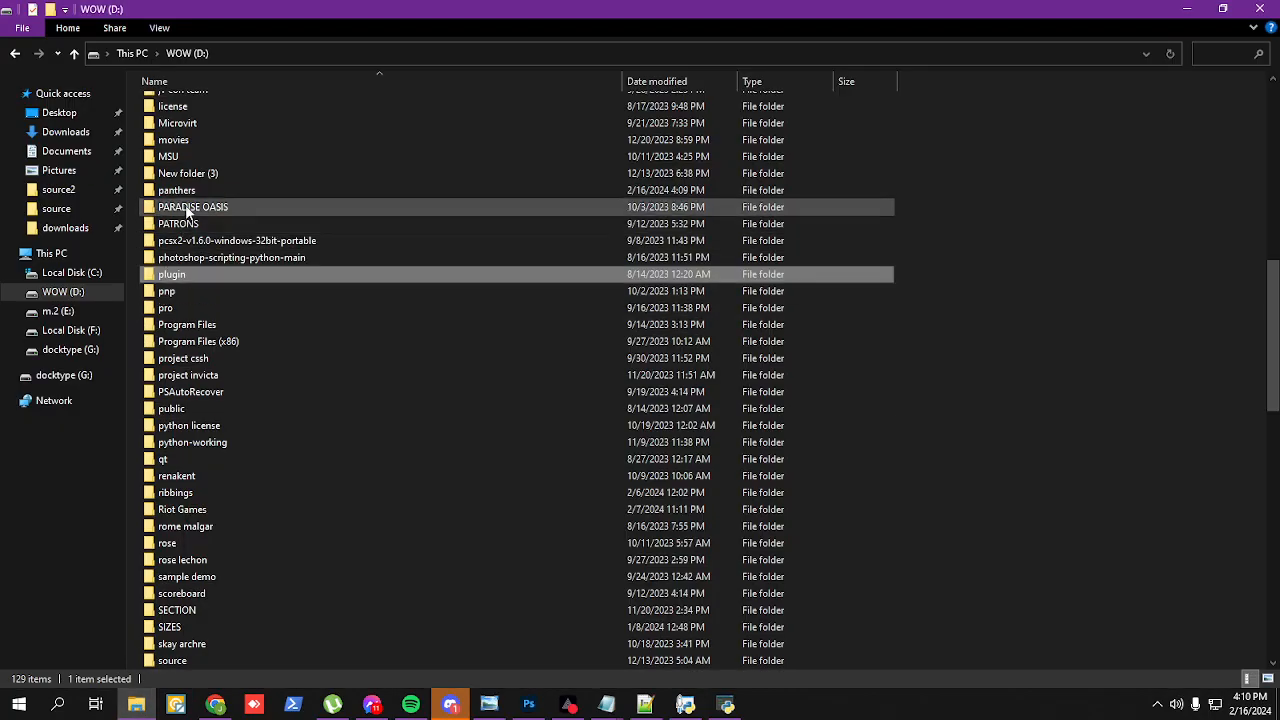
pyautogui.click(187, 193)
pyautogui.doubleClick(188, 194)
pyautogui.doubleClick(190, 105)
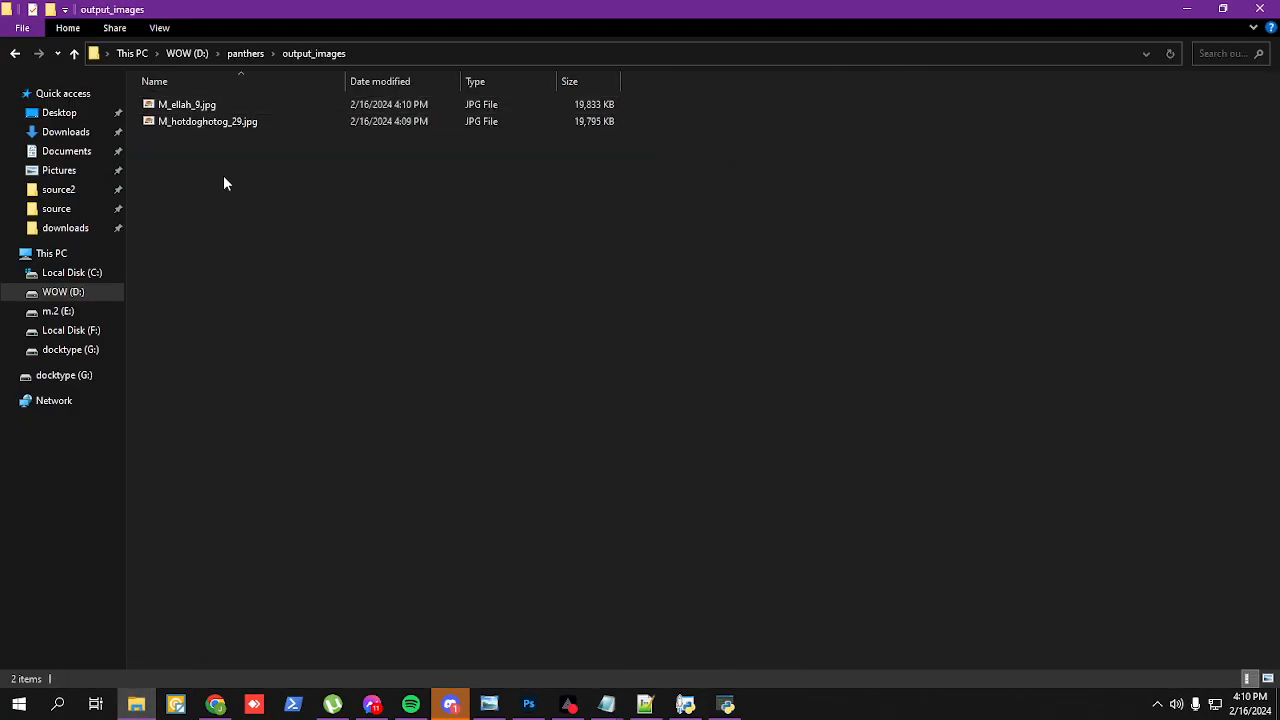
# Step: Show the exported jersey images as large thumbnails and refresh the output_images folder
pyautogui.rightClick(231, 190)
pyautogui.moveTo(244, 199)
pyautogui.click(464, 201)
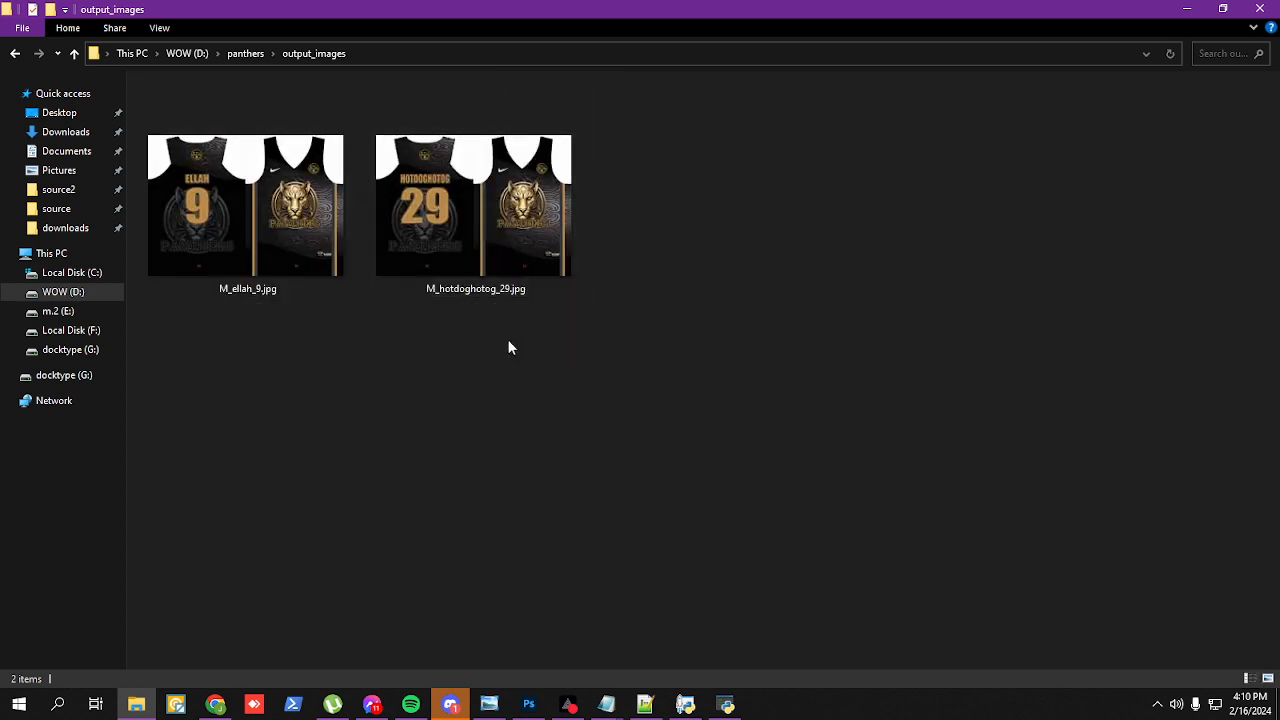
pyautogui.rightClick(507, 402)
pyautogui.click(530, 465)
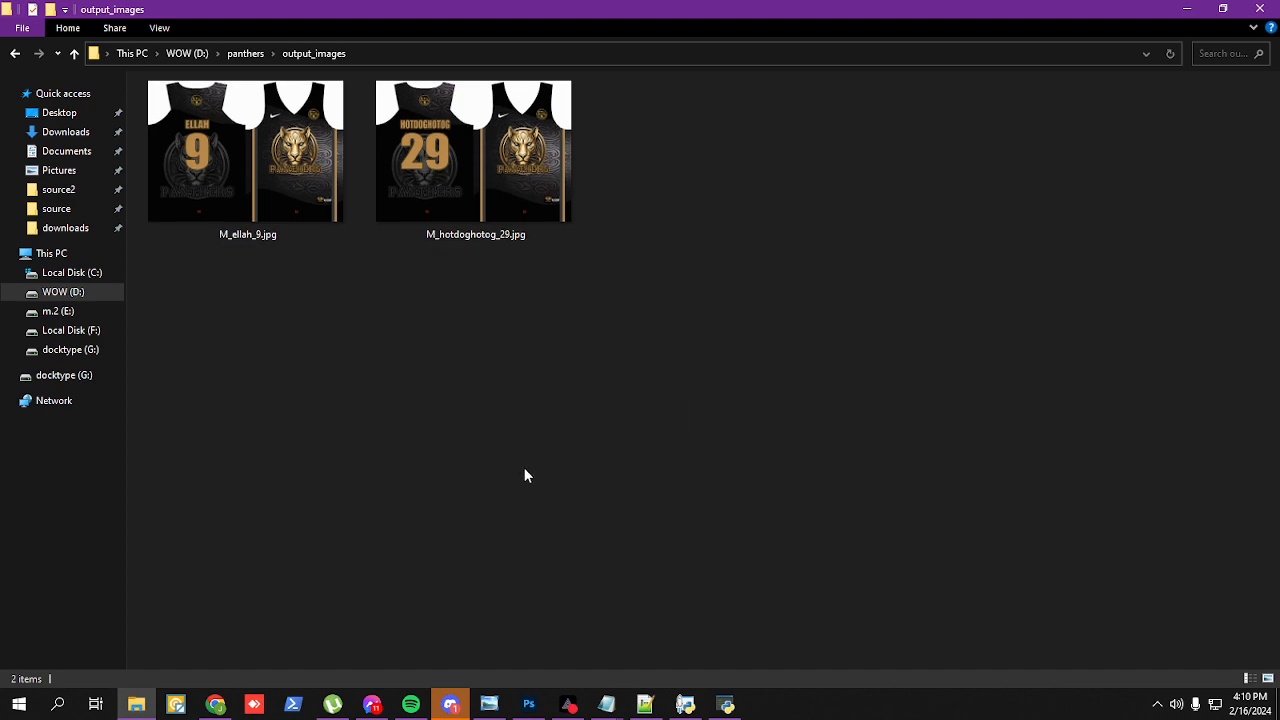
# Step: Check the automation's progress in Photoshop, then return to output_images and select the size M, number 29 jersey image
pyautogui.click(528, 704)
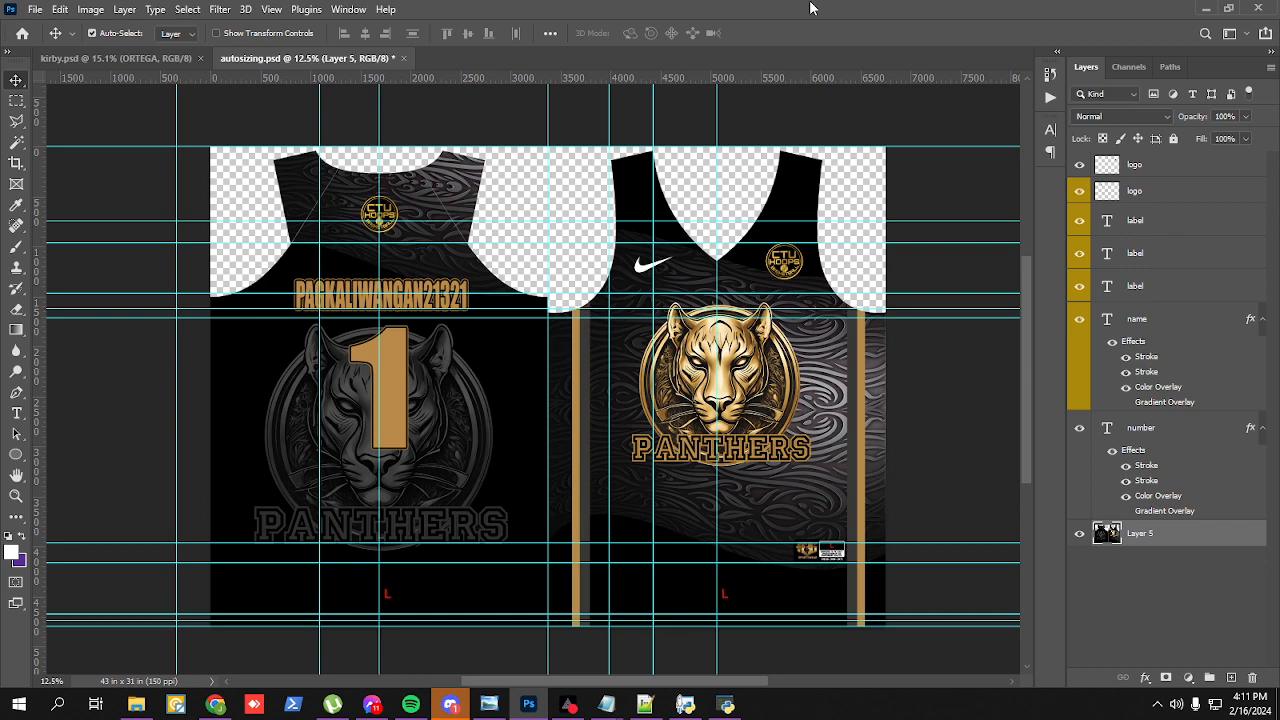
pyautogui.click(135, 710)
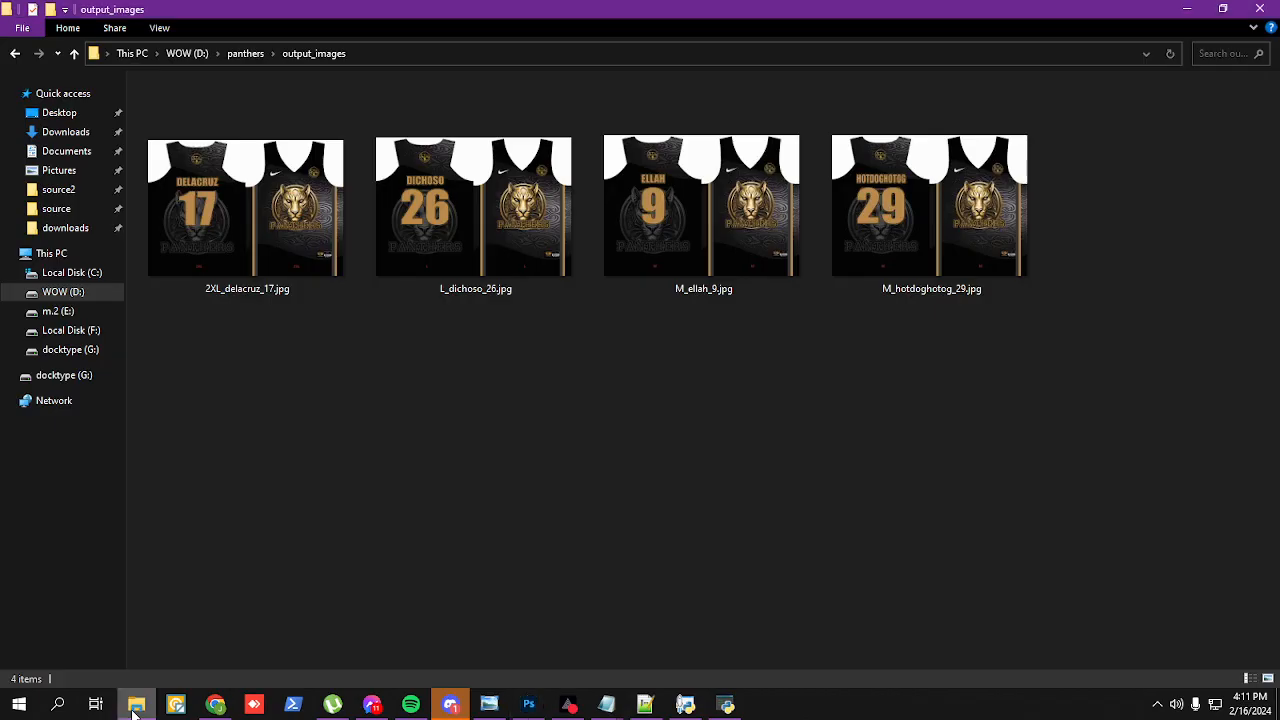
pyautogui.click(940, 280)
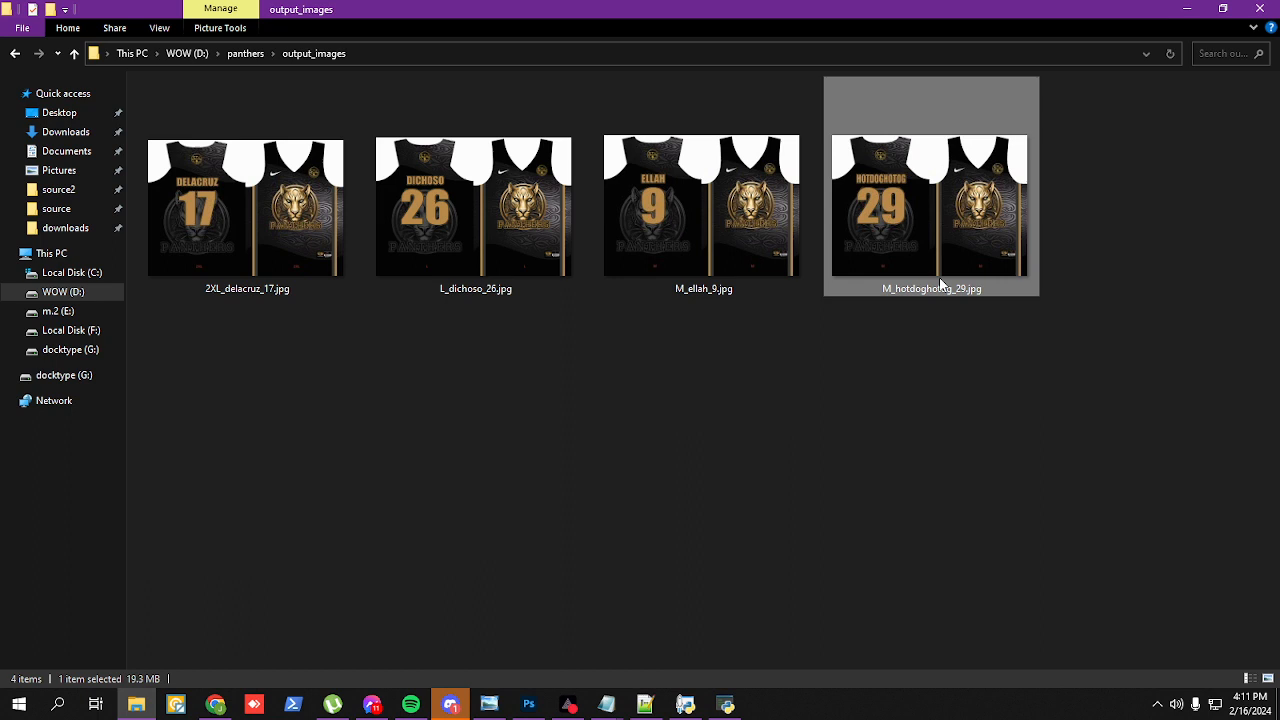
# Step: Look over the exported jersey thumbnails in output_images and check the automation's progress in Photoshop before returning to the folder
pyautogui.click(672, 275)
pyautogui.click(541, 260)
pyautogui.click(297, 234)
pyautogui.click(430, 255)
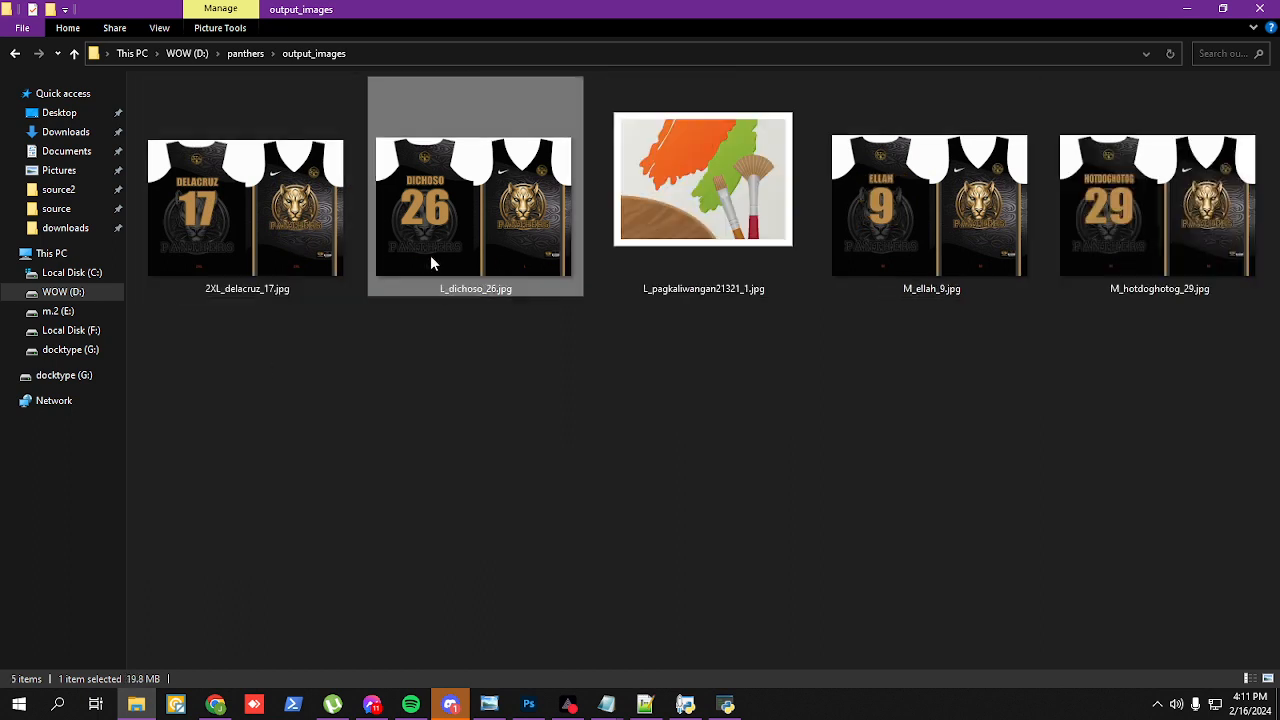
pyautogui.click(690, 250)
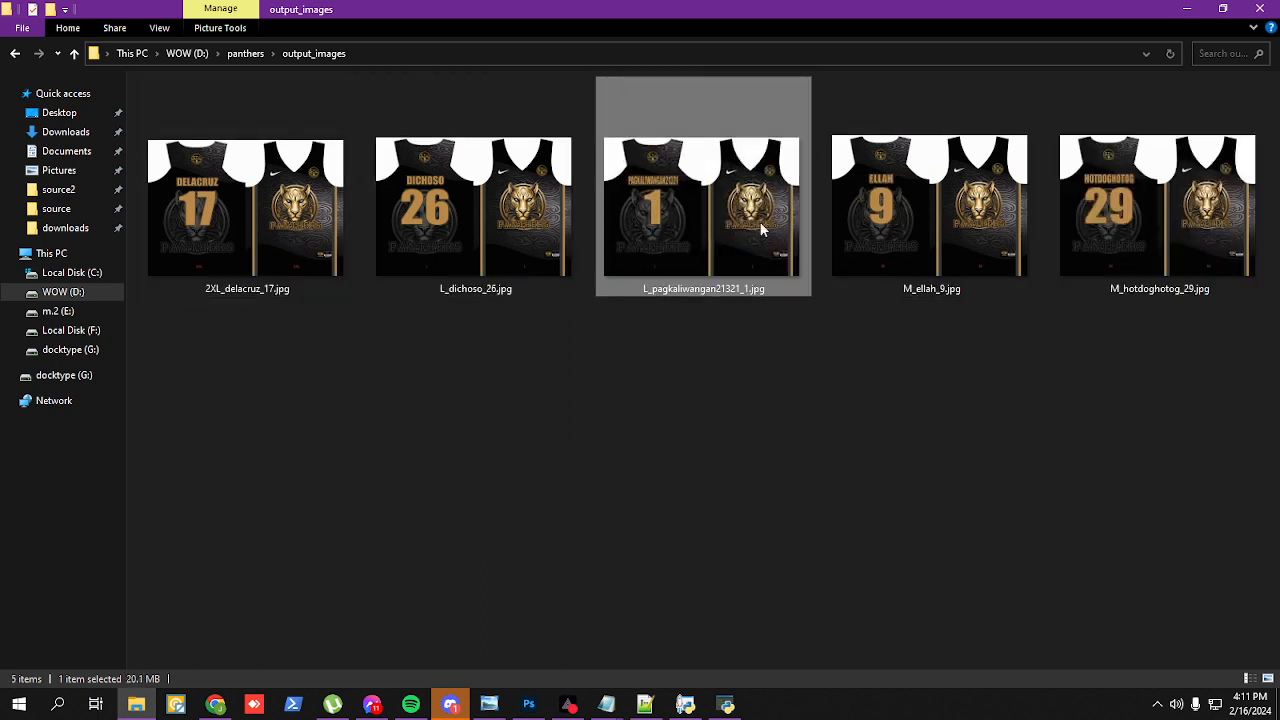
pyautogui.click(920, 240)
pyautogui.click(1064, 215)
pyautogui.click(930, 452)
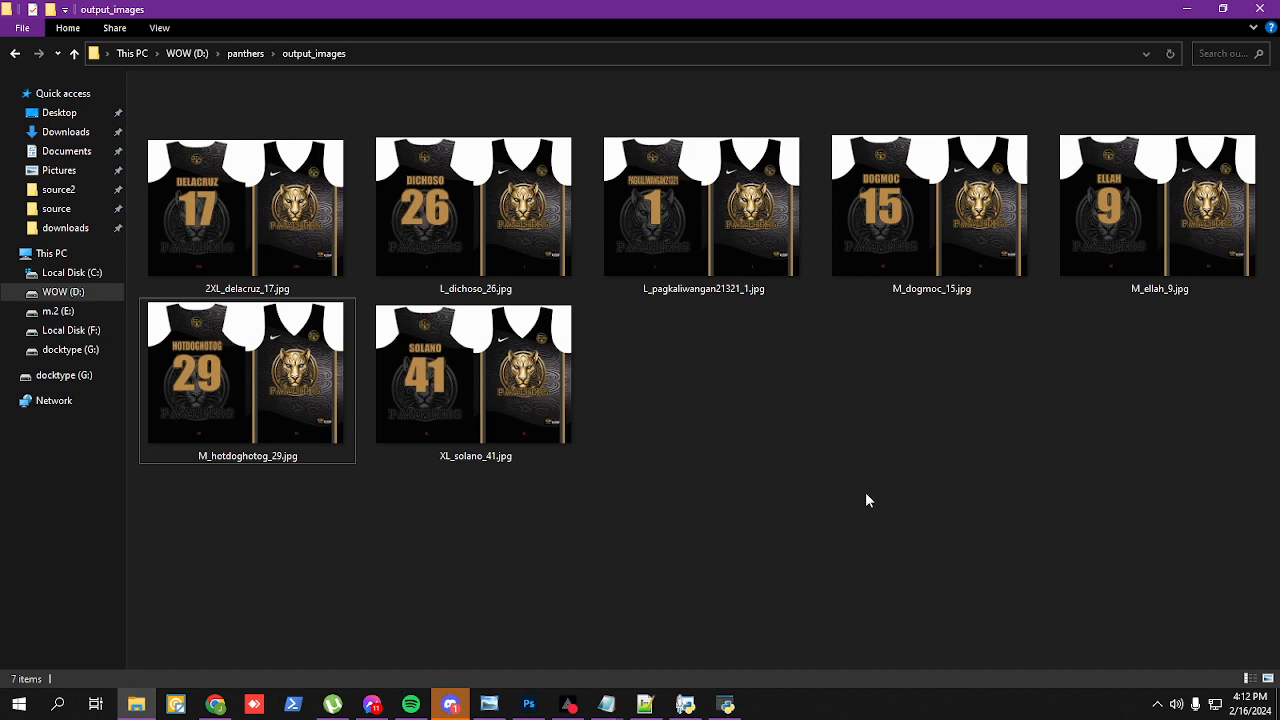
pyautogui.click(529, 704)
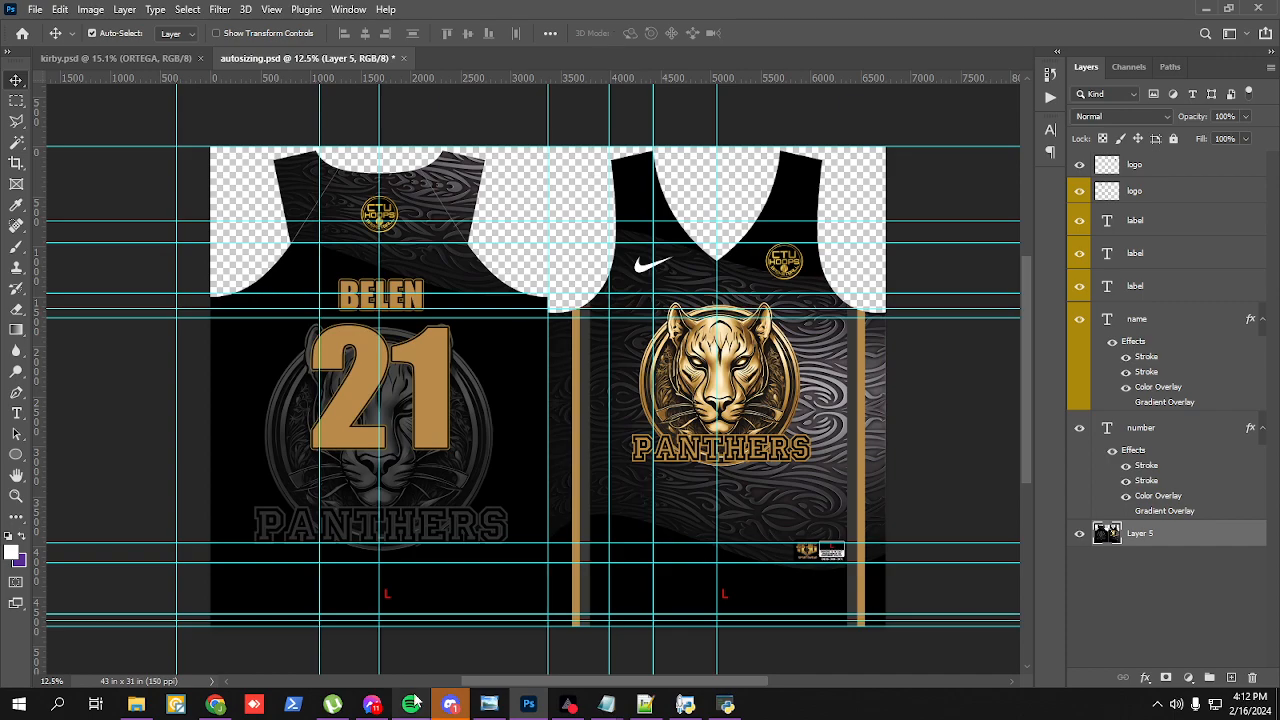
pyautogui.click(137, 705)
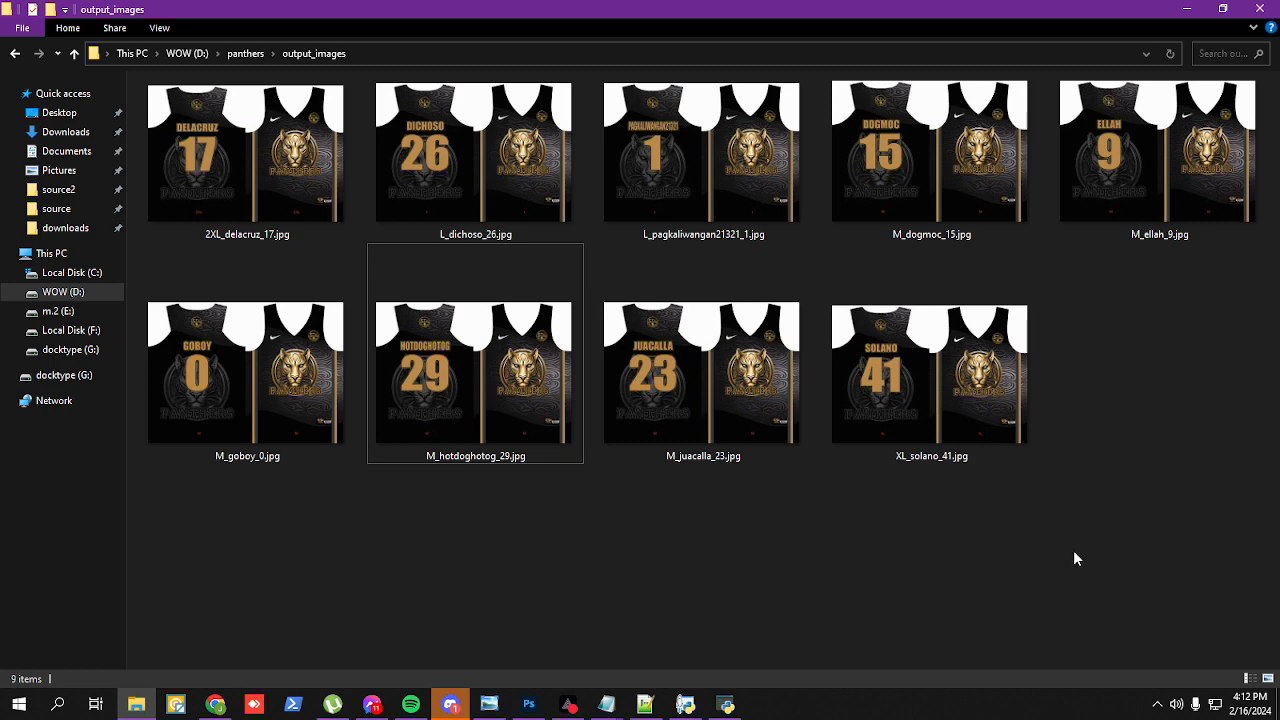
# Step: View the size M number 29 jersey maximized in Windows Photo Viewer, browse through to the XL number 41 image, and close the viewer
pyautogui.doubleClick(506, 366)
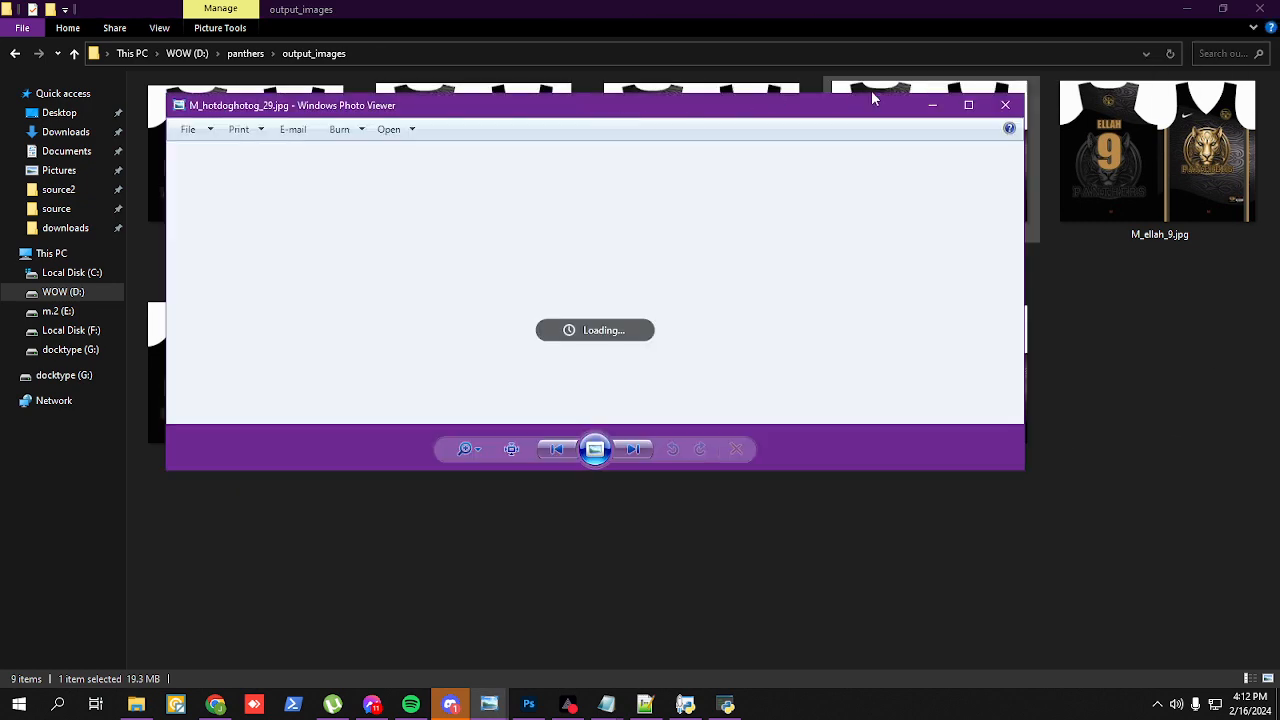
pyautogui.click(966, 102)
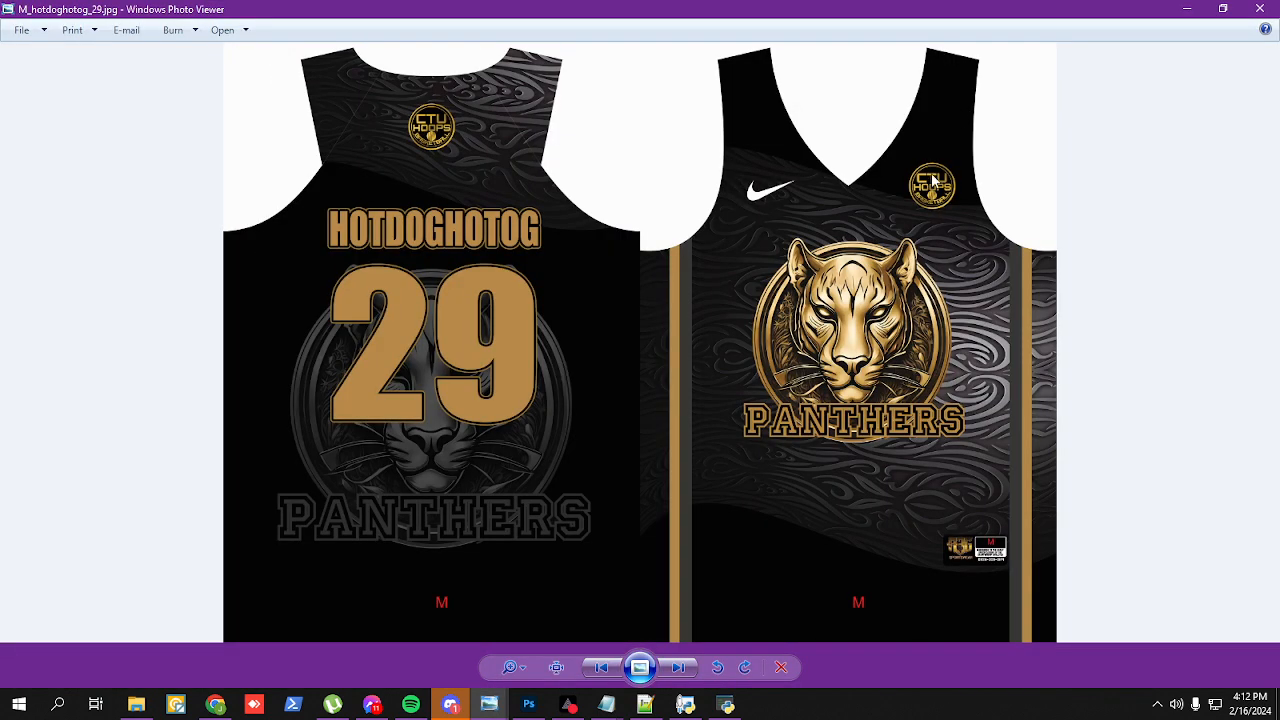
pyautogui.click(686, 668)
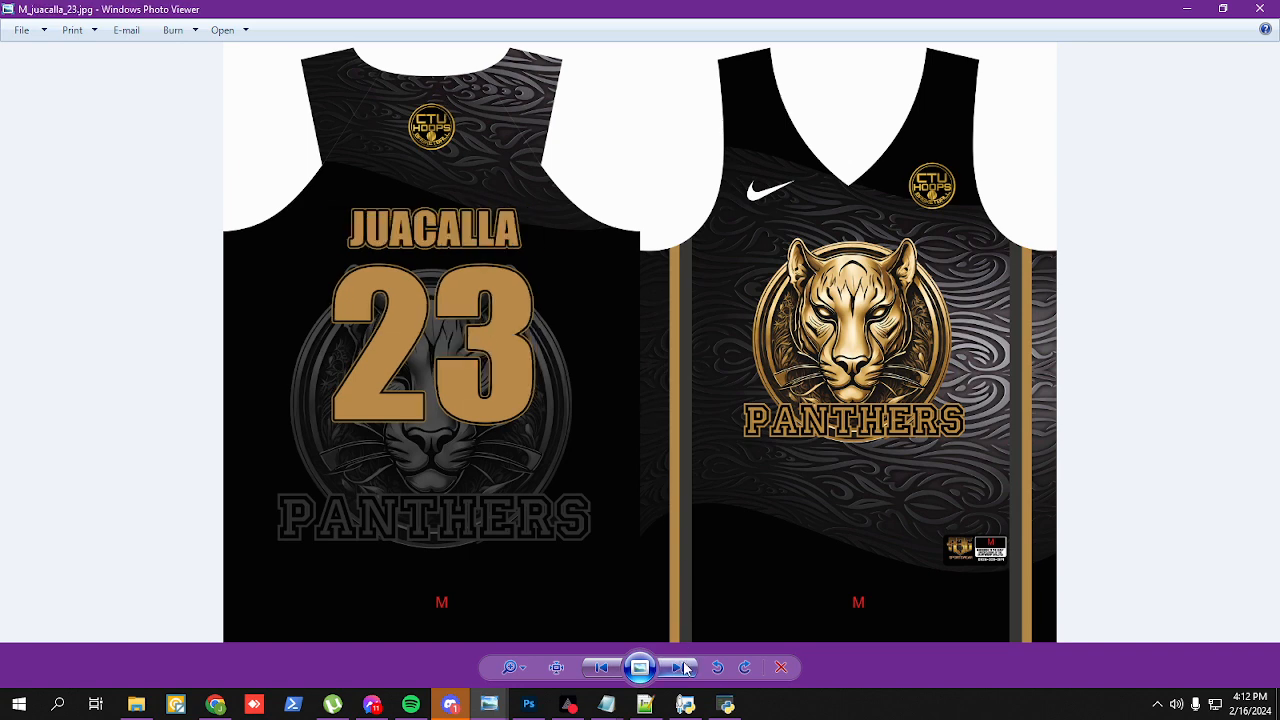
pyautogui.click(686, 668)
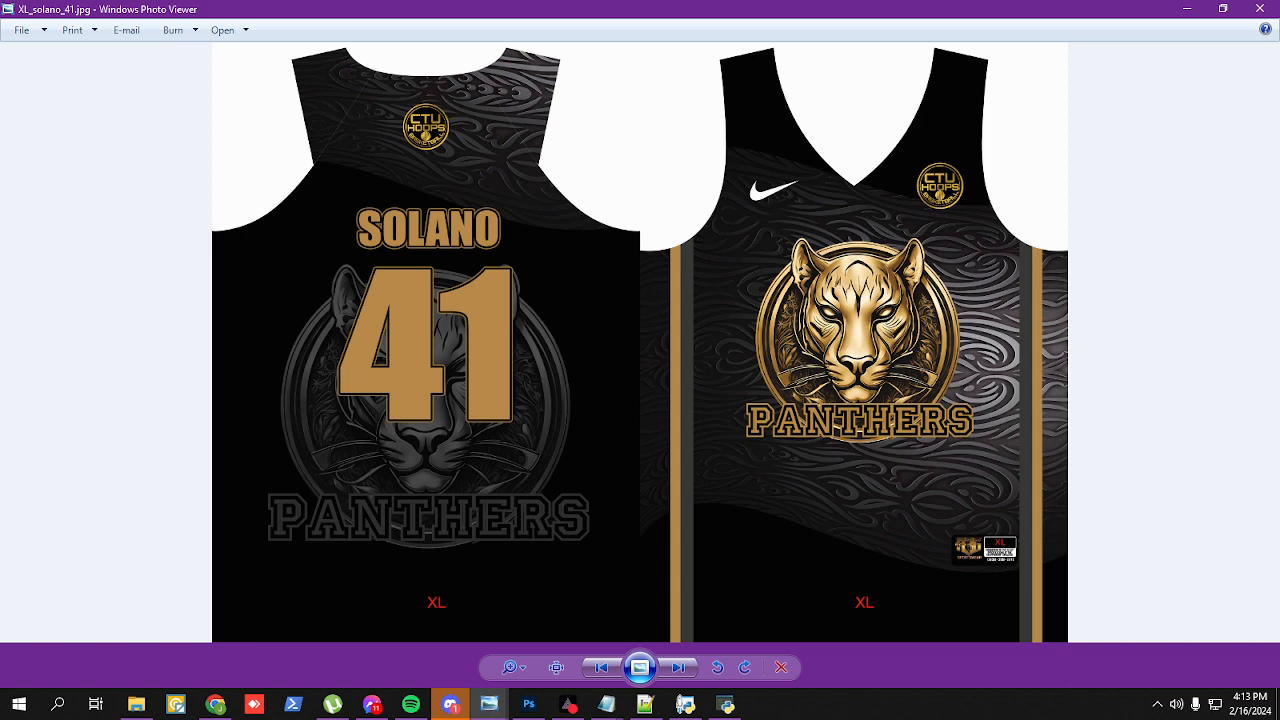
pyautogui.hotkey('alt', 'Tab')
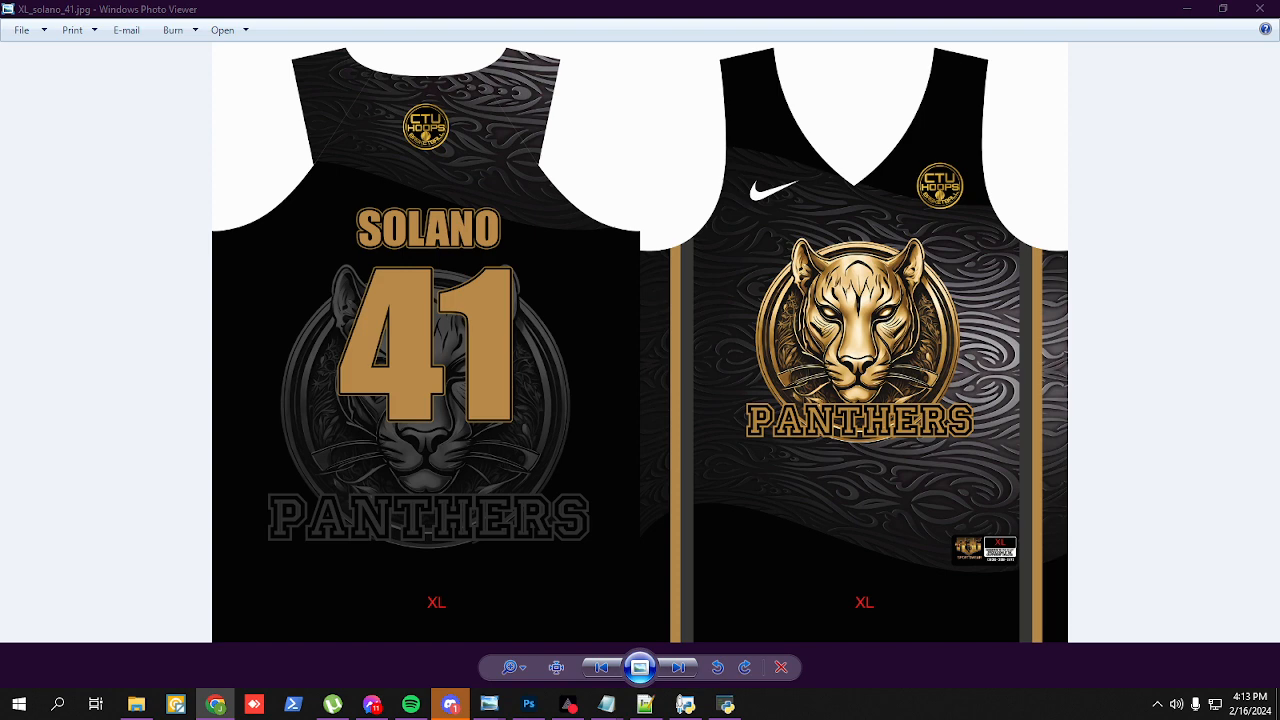
pyautogui.click(1260, 8)
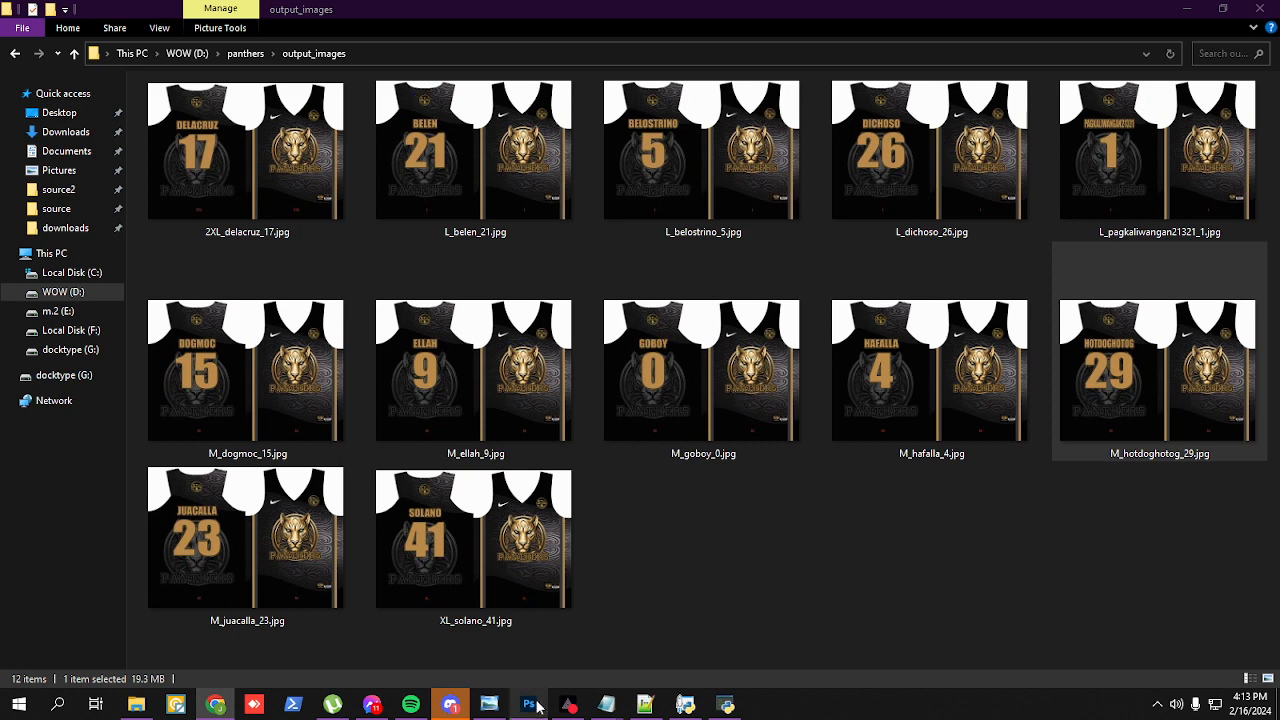
# Step: Bring up the automation app and its console window to check the progress of the run
pyautogui.moveTo(486, 707)
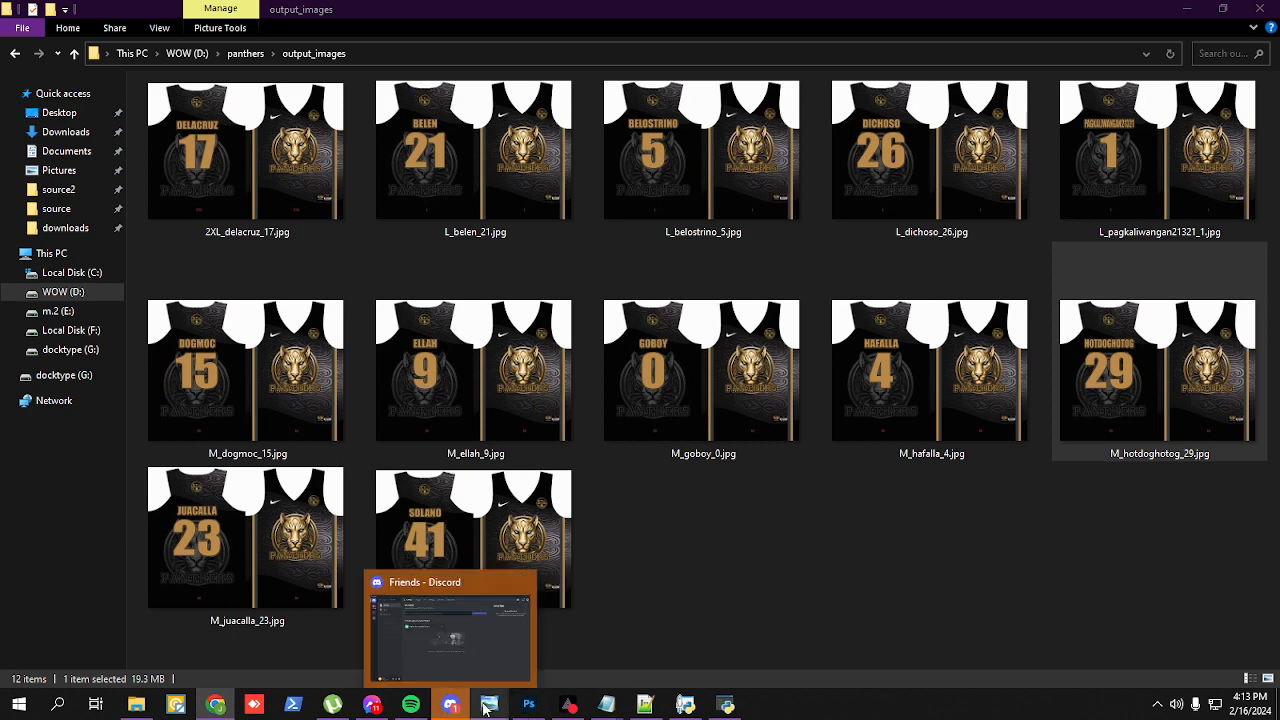
pyautogui.click(727, 706)
pyautogui.click(686, 707)
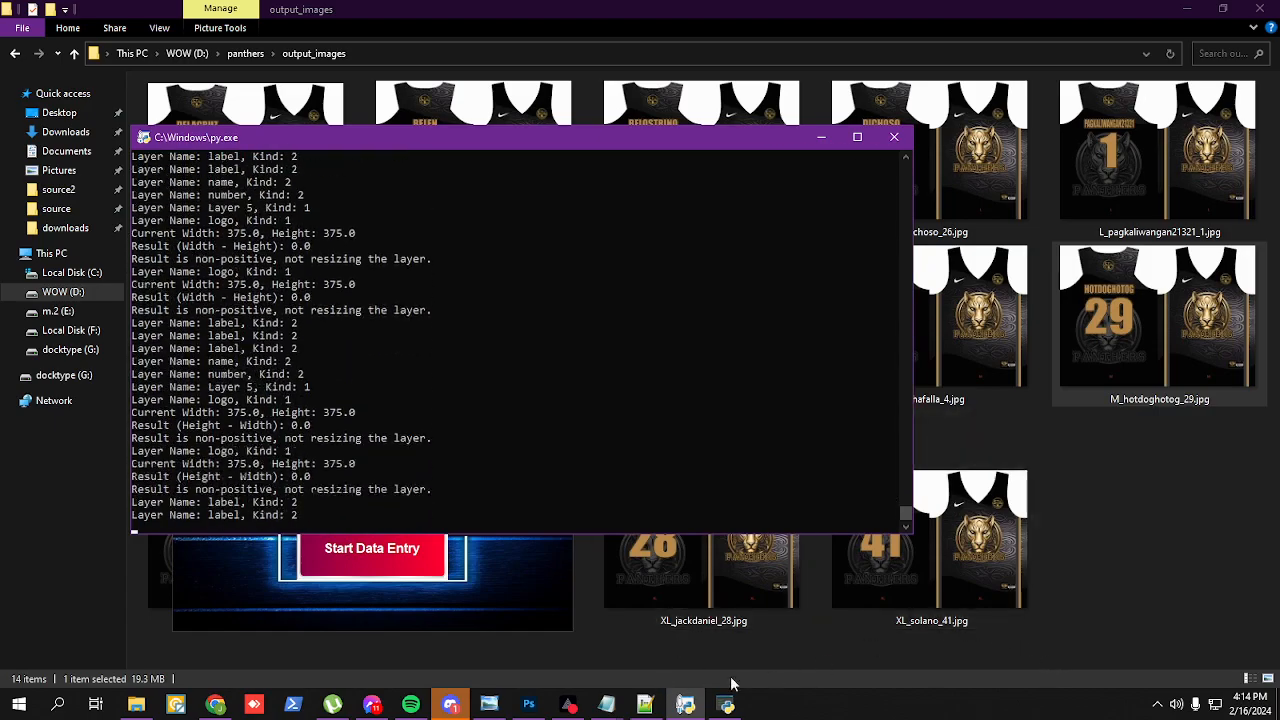
# Step: Switch to NEWNEW.csv in Notepad++ and highlight the XL number 41 row, followed by all player rows below the header
pyautogui.click(645, 705)
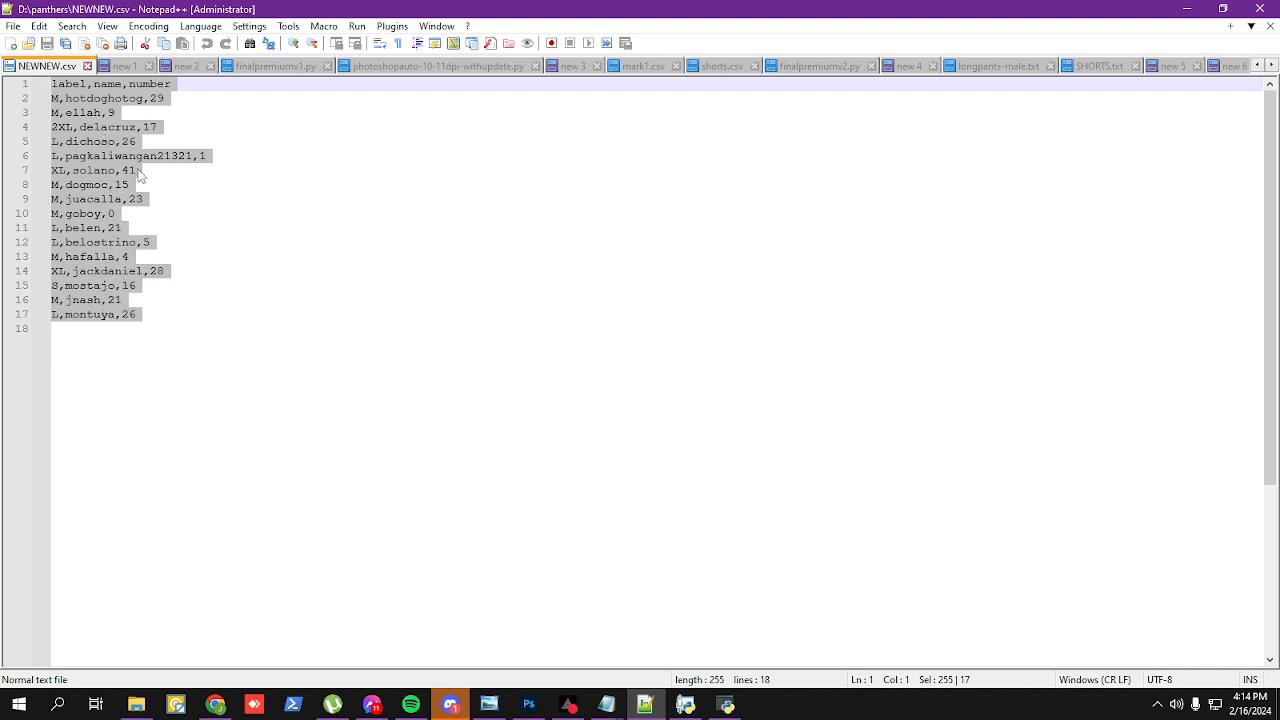
pyautogui.moveTo(140, 172); pyautogui.dragTo(68, 172)
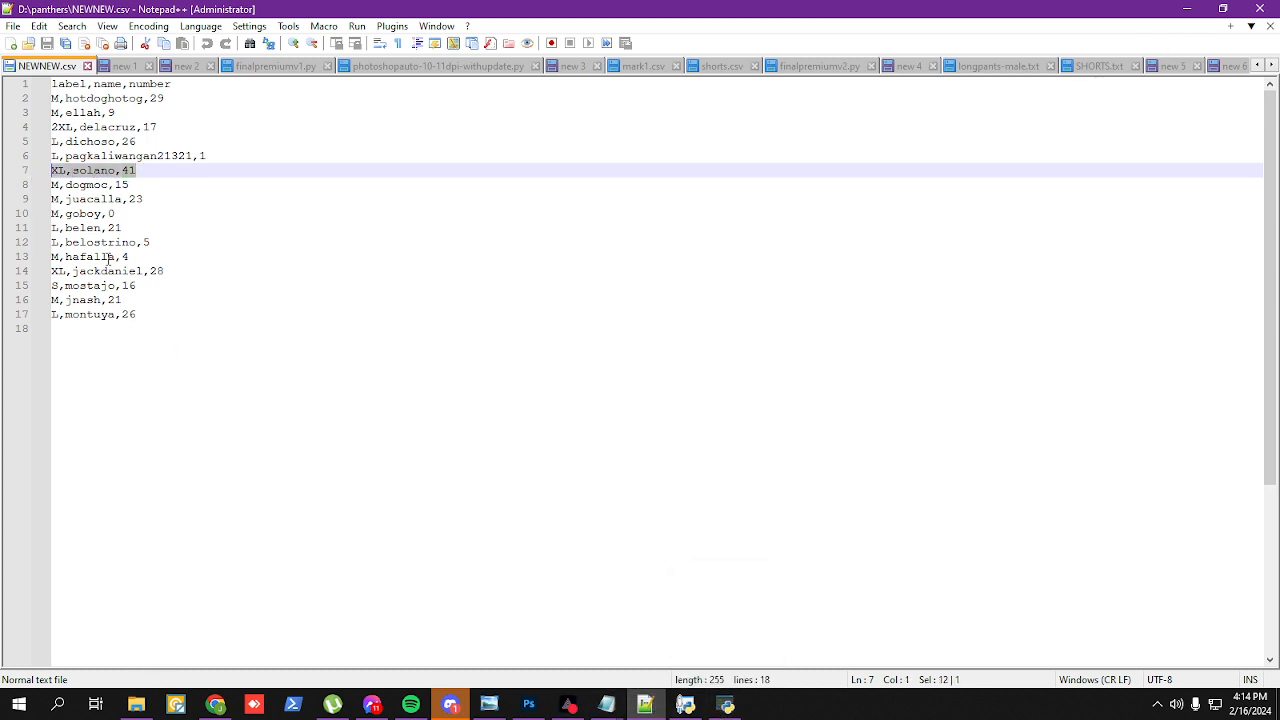
pyautogui.moveTo(153, 324); pyautogui.dragTo(29, 103)
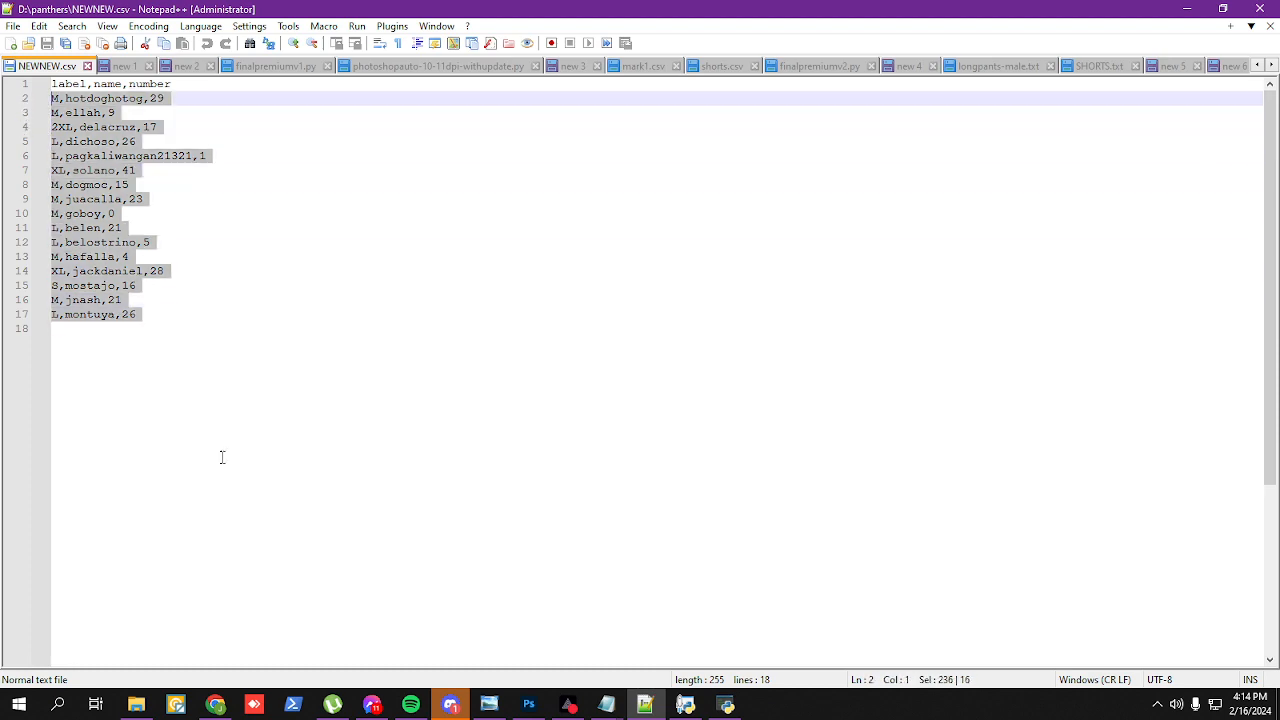
# Step: Return to output_images in File Explorer and select all exported jersey images to compare them with the player list
pyautogui.click(136, 704)
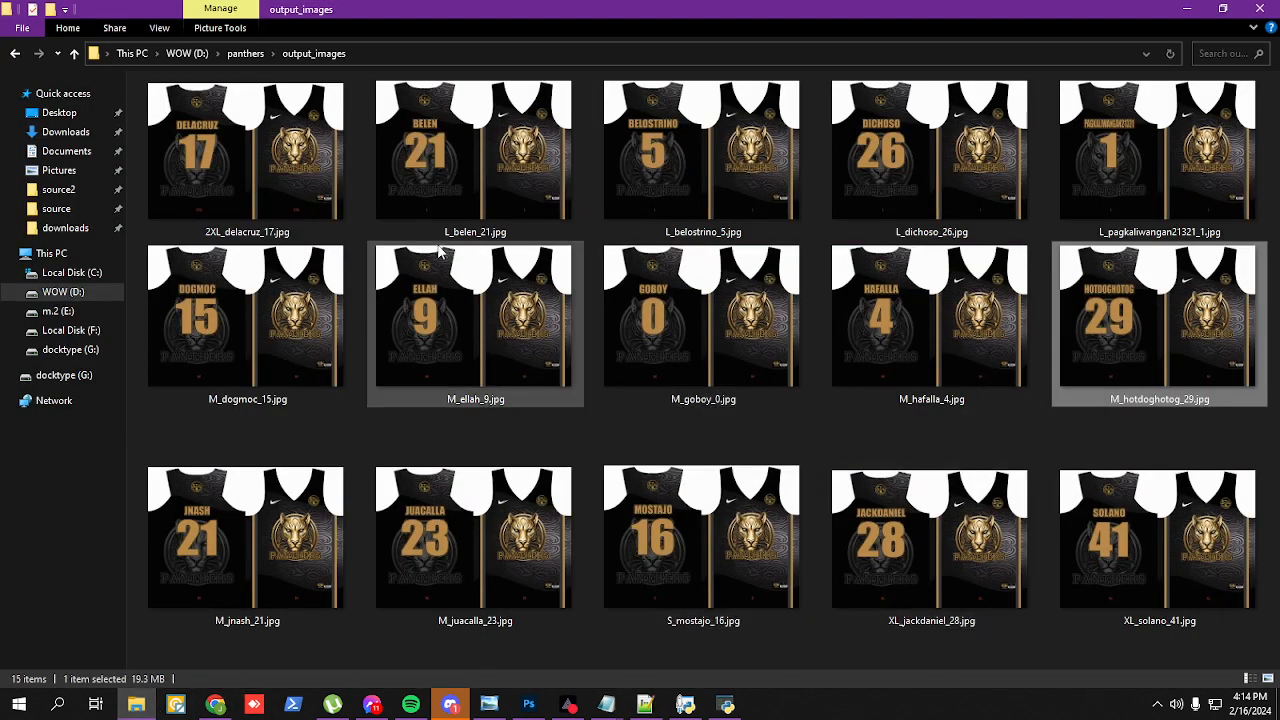
pyautogui.hotkey('ctrl', 'a')
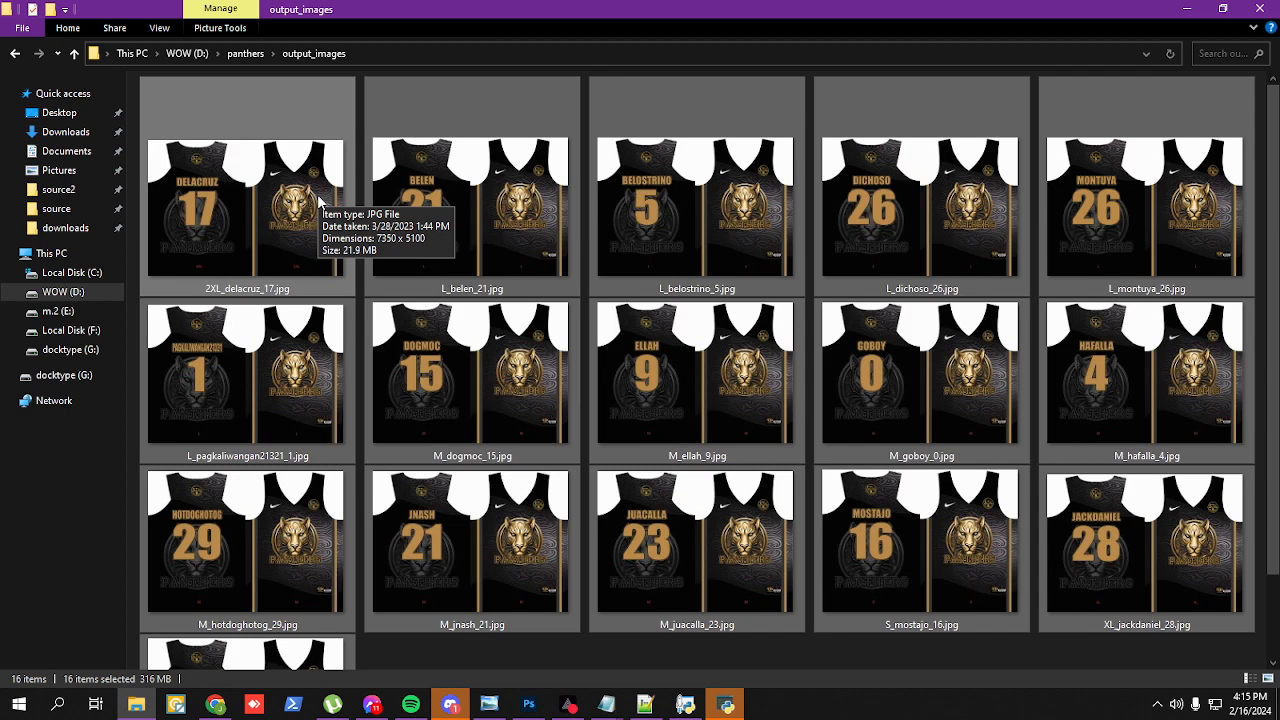
pyautogui.scroll(-3, 761, 540)
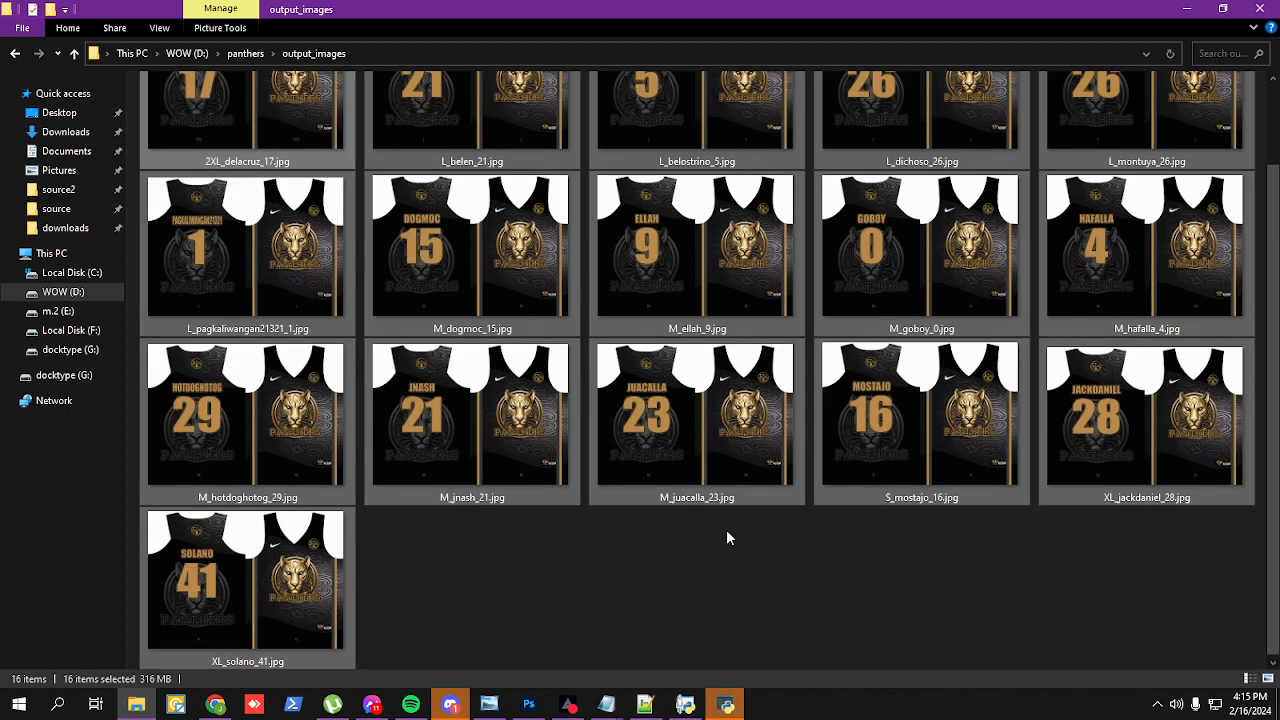
# Step: Switch to the Photoshop automation app and dismiss its completion message
pyautogui.click(726, 704)
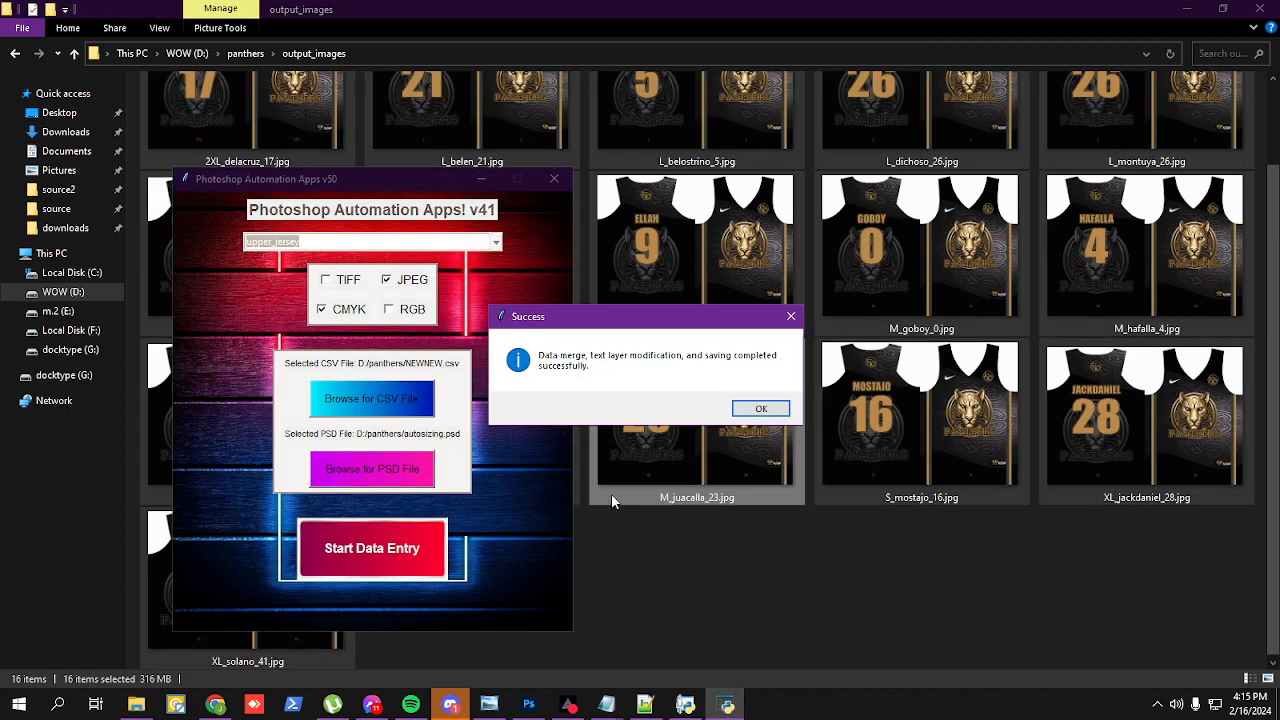
pyautogui.click(684, 708)
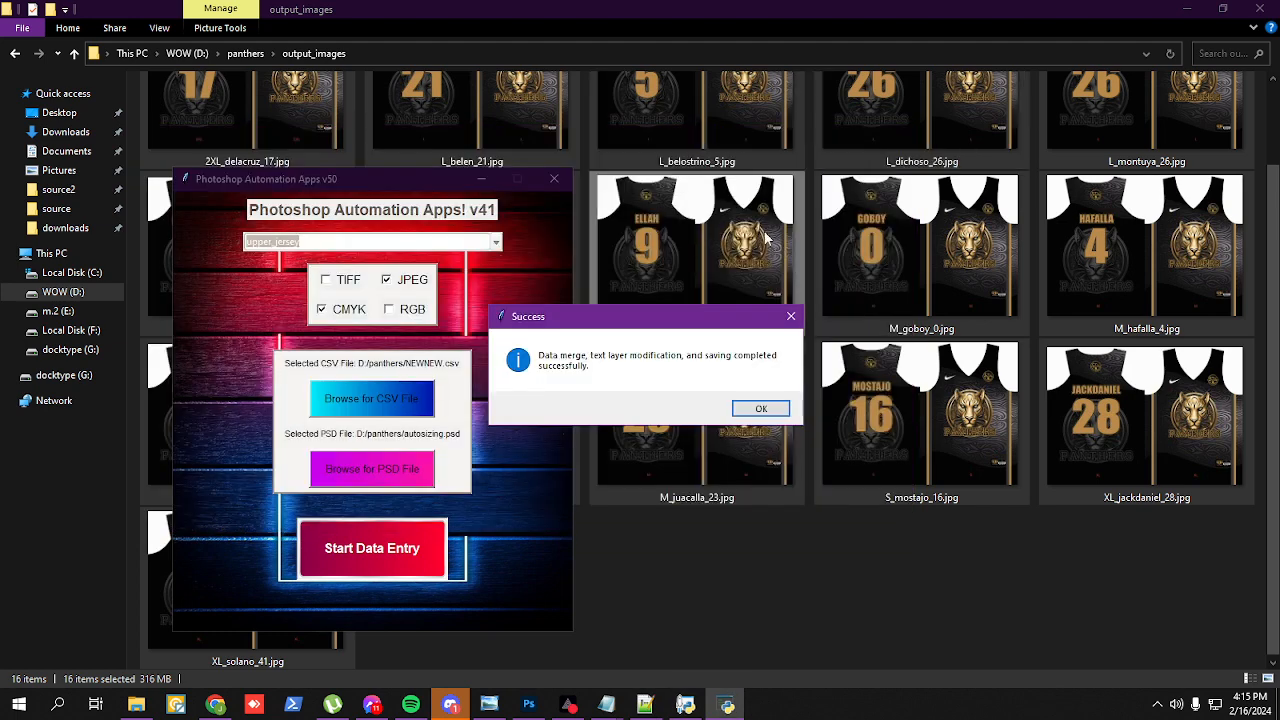
pyautogui.click(761, 408)
# Step: Clear the file selection in output_images and review the complete set of exported jerseys
pyautogui.click(840, 524)
pyautogui.scroll(2, 850, 538)
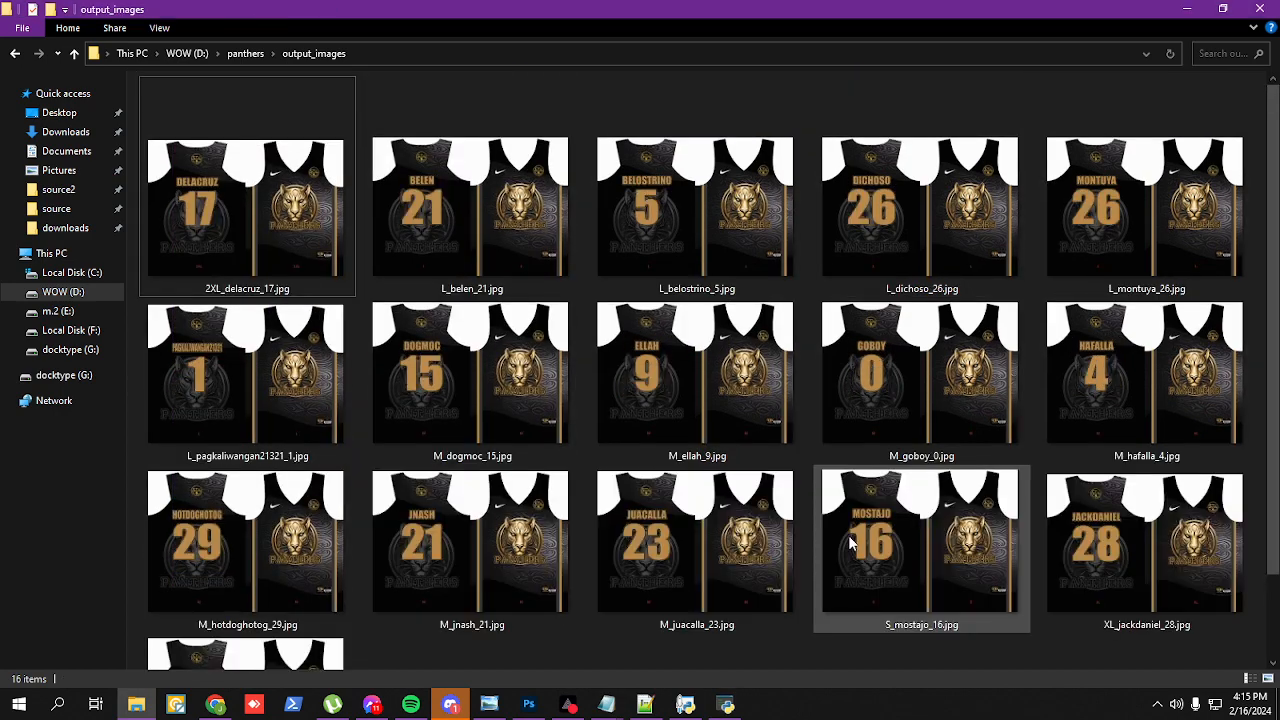
pyautogui.scroll(-2, 848, 535)
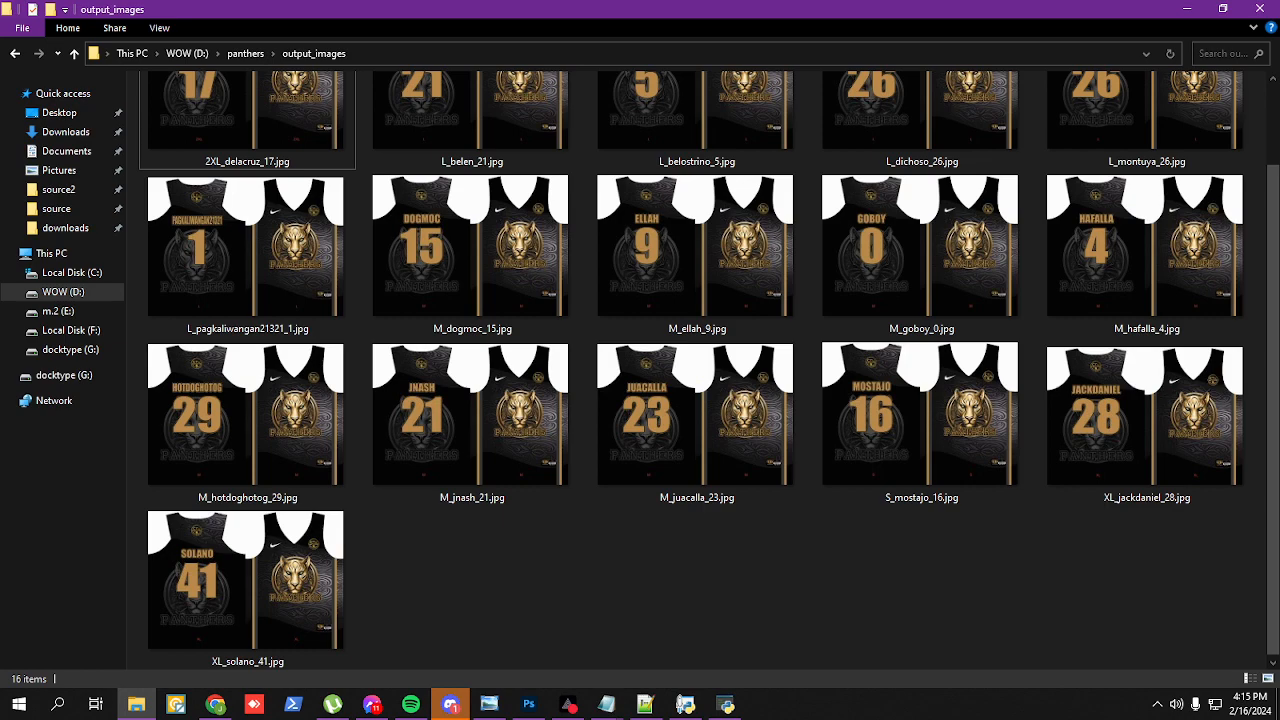
pyautogui.click(568, 704)
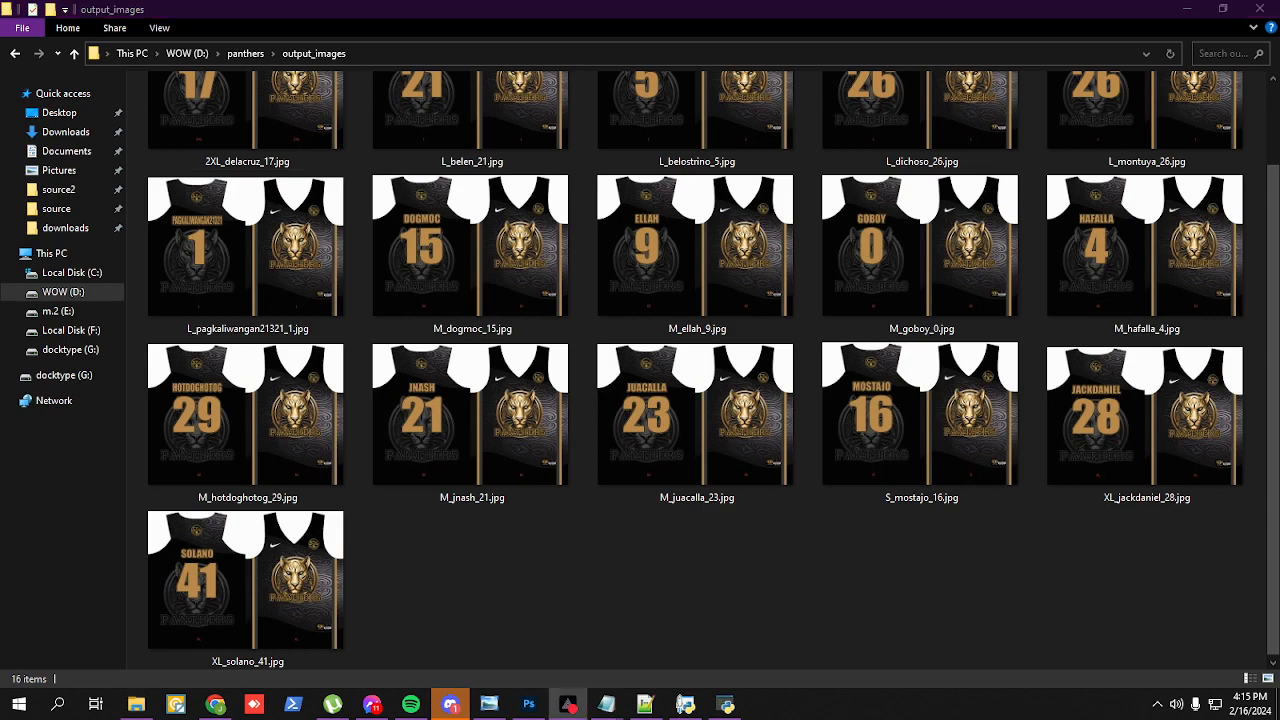